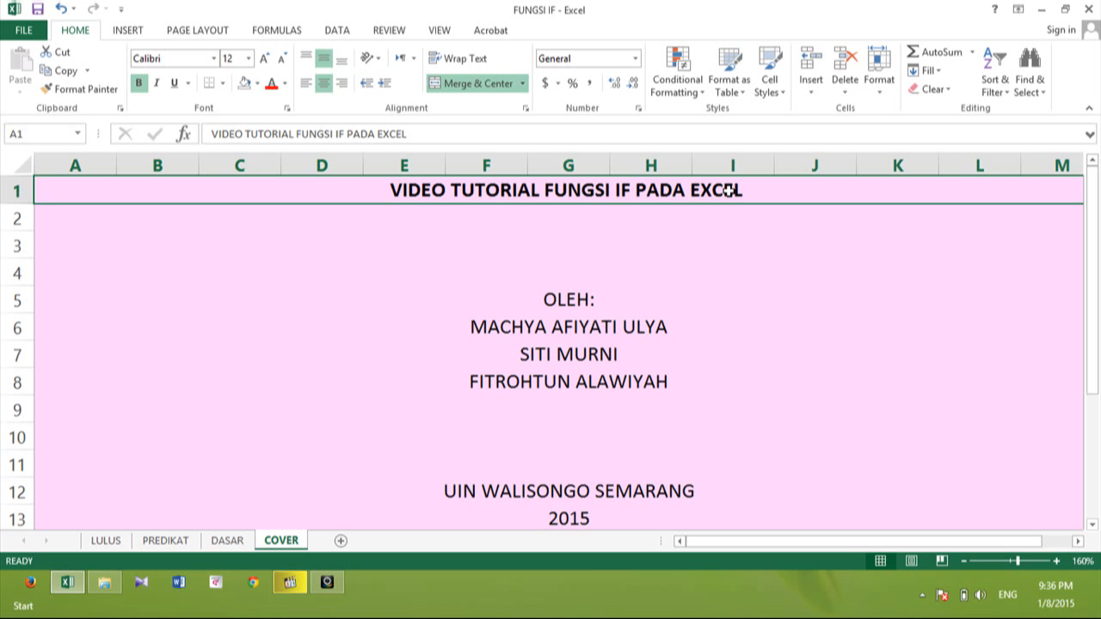
Step: Review the cover sheet's title block, author lines, institution and year from row 1 to row 13
key(Down)
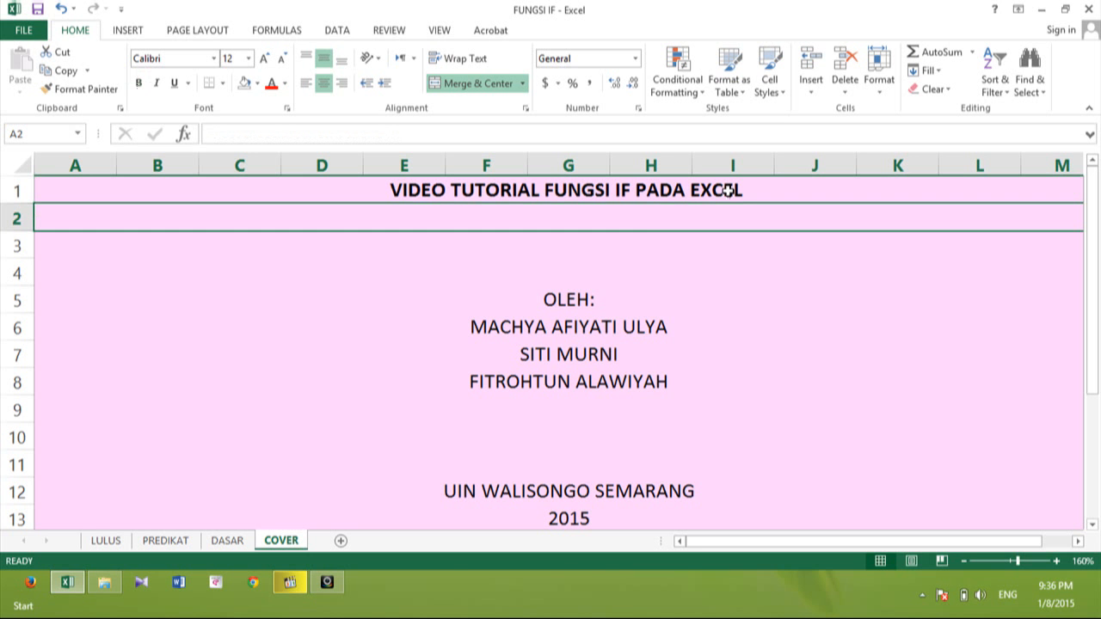
click(579, 306)
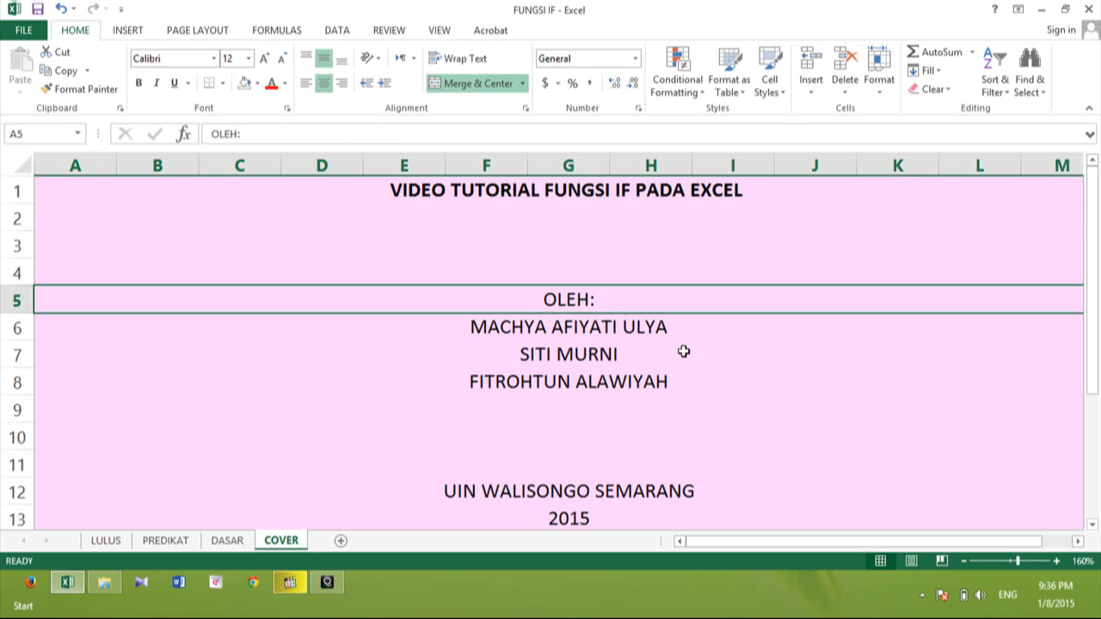
click(659, 327)
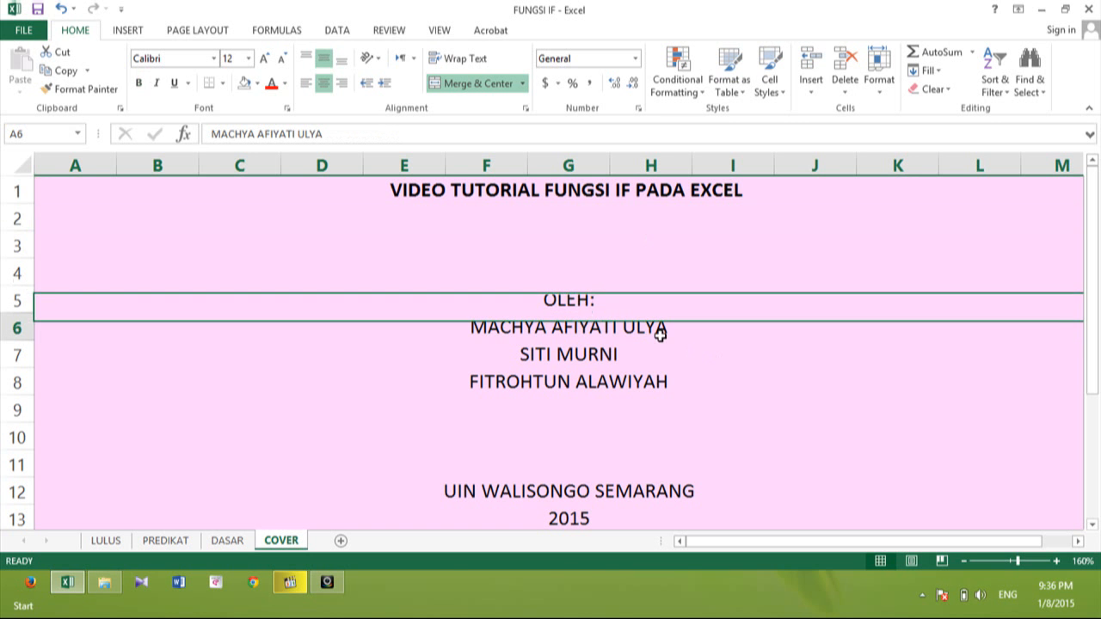
click(644, 358)
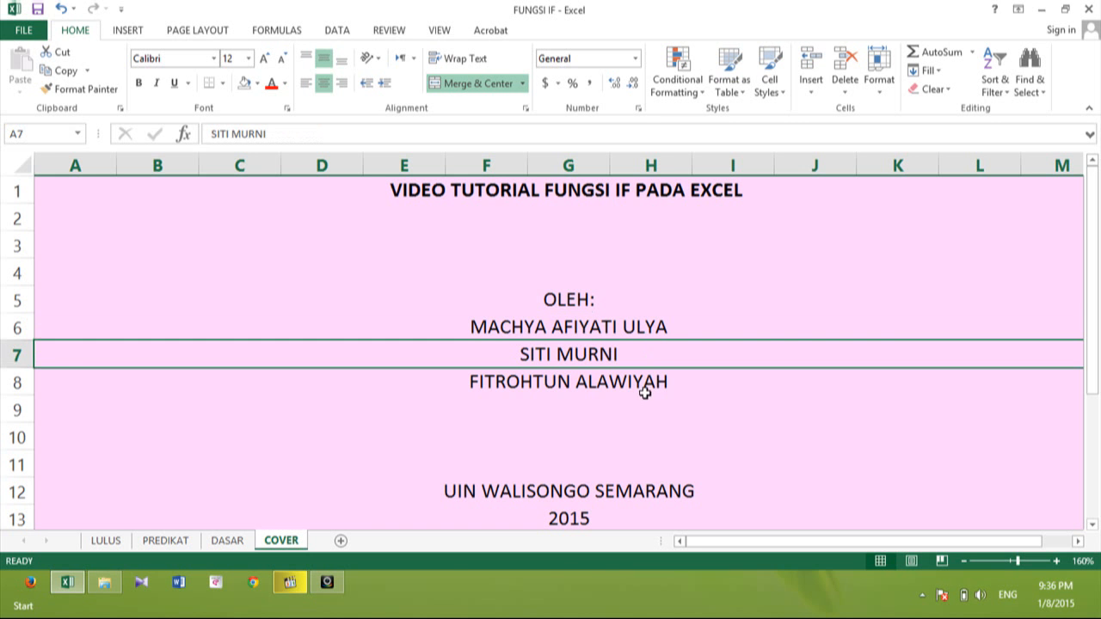
click(645, 393)
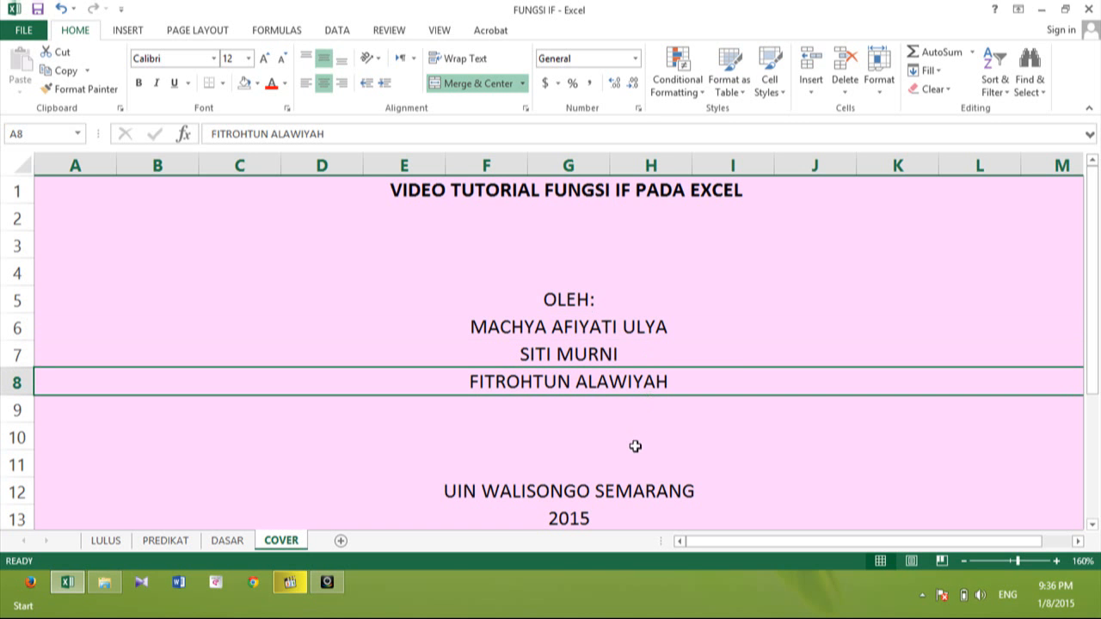
click(625, 489)
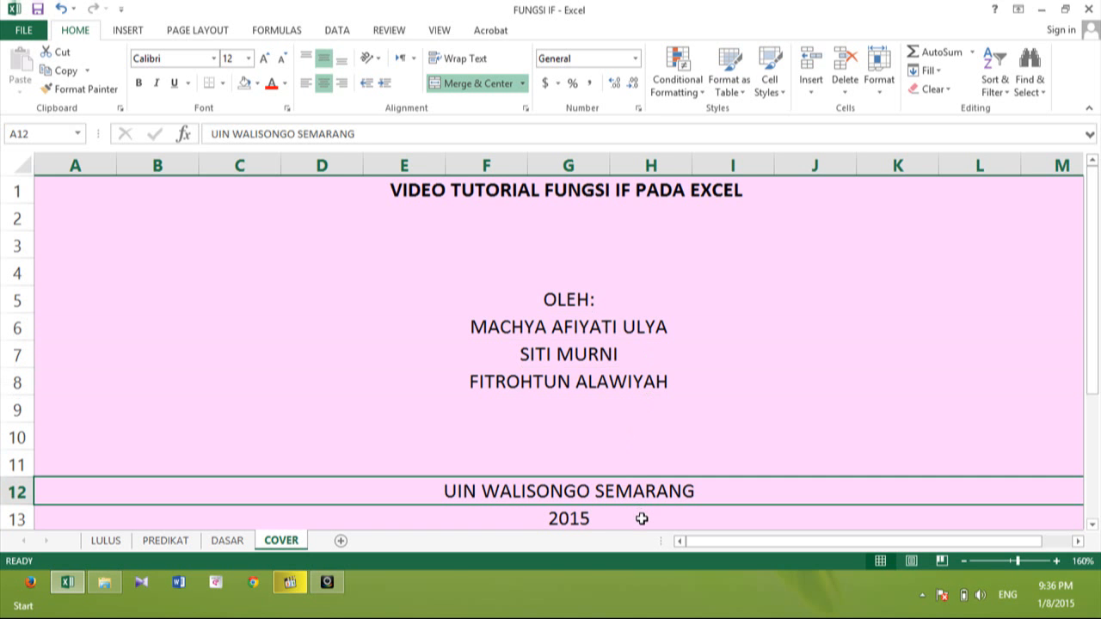
click(642, 519)
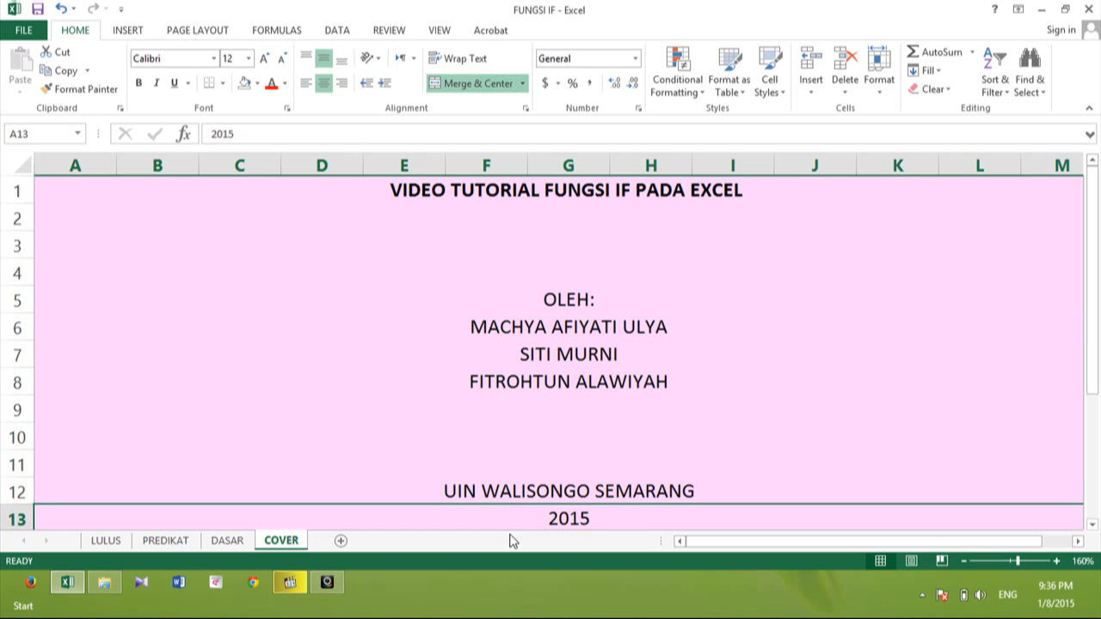
Step: Open the DASAR sheet and examine the IF function heading and its general syntax in rows 1 and 2
click(221, 546)
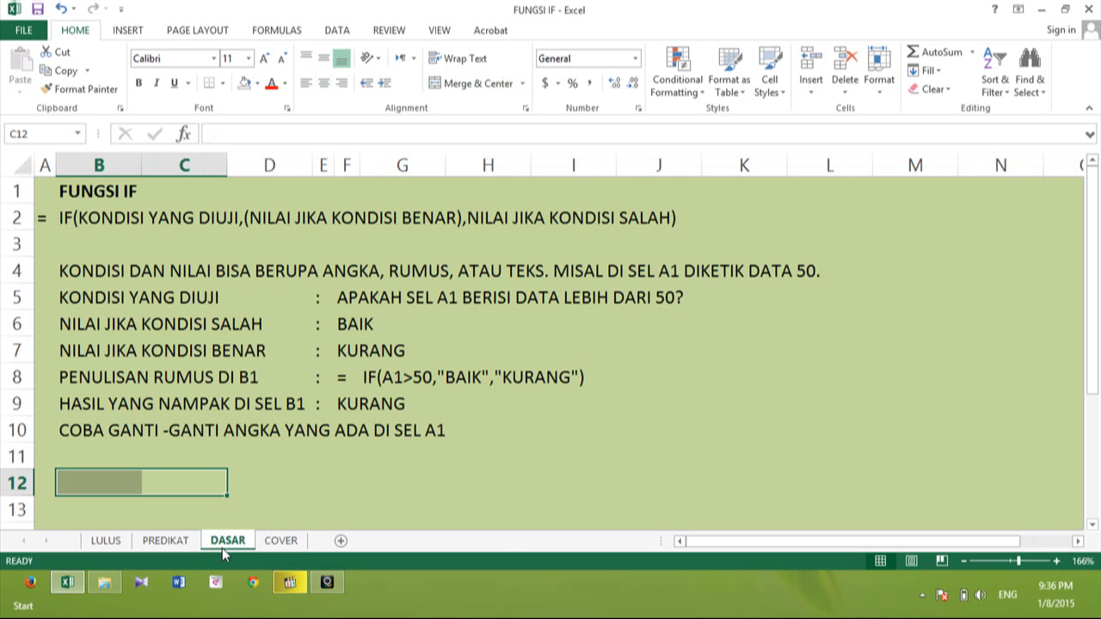
click(77, 187)
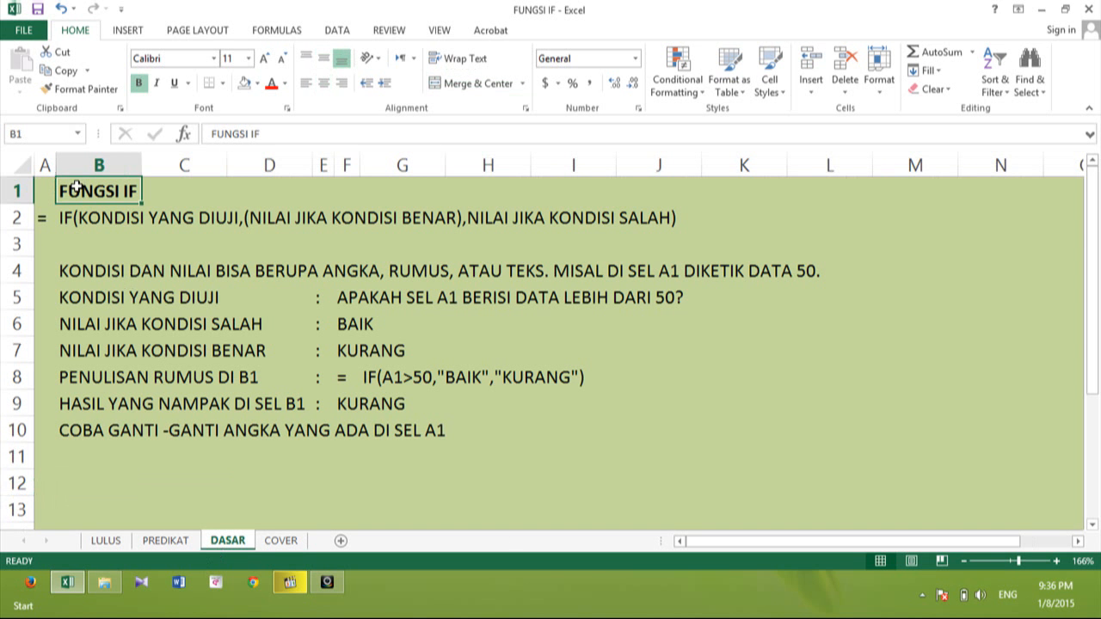
click(44, 219)
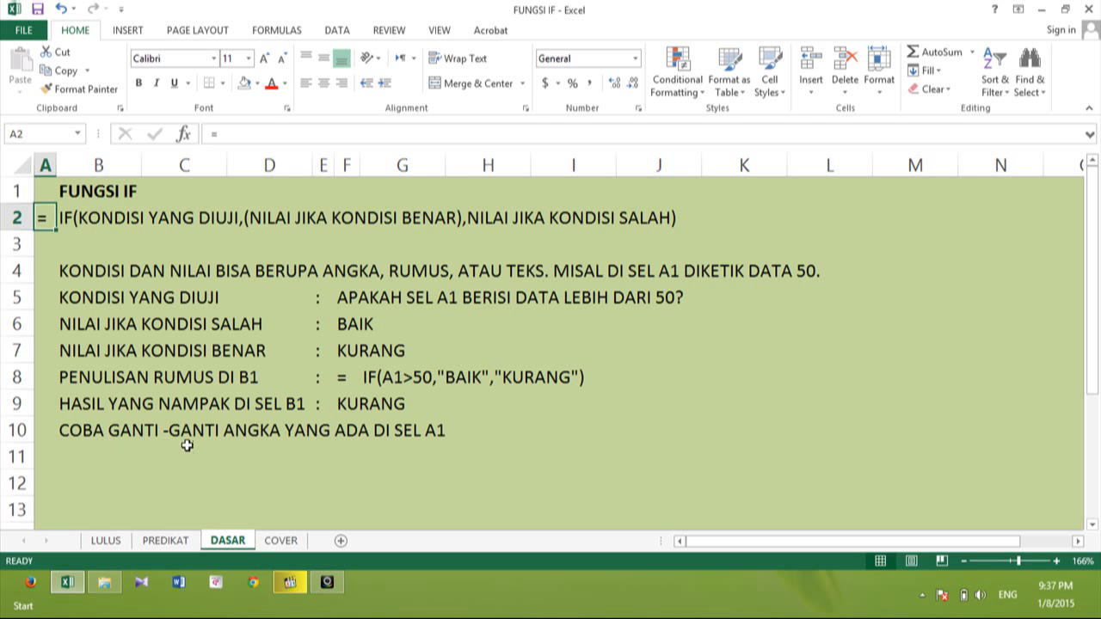
Step: Enter the test value 50 in cell B12 of the DASAR sheet
click(116, 483)
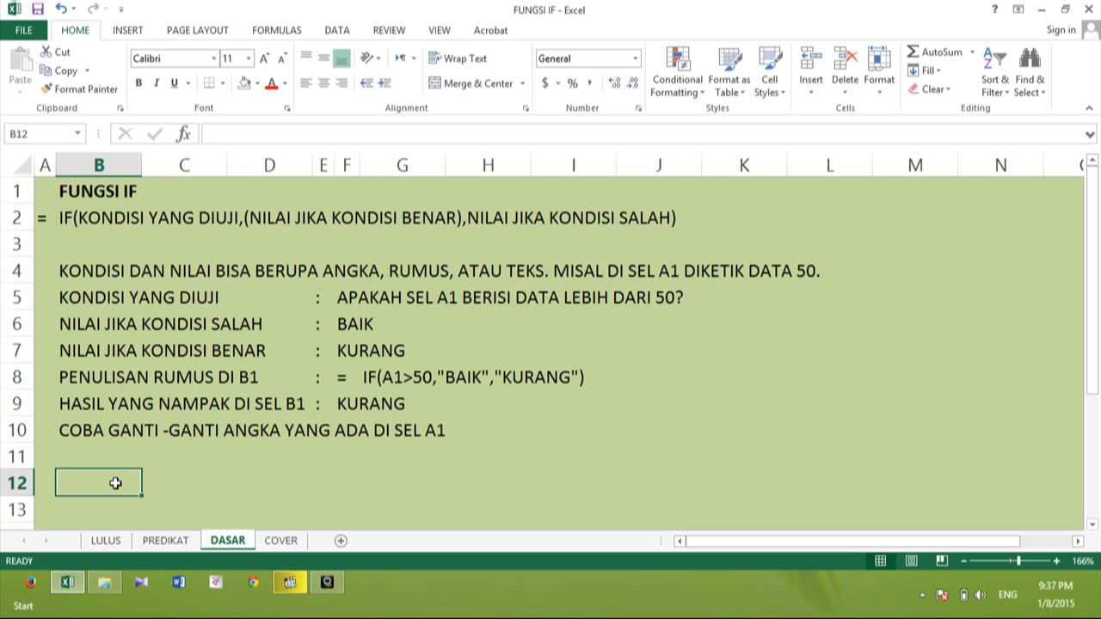
text(50)
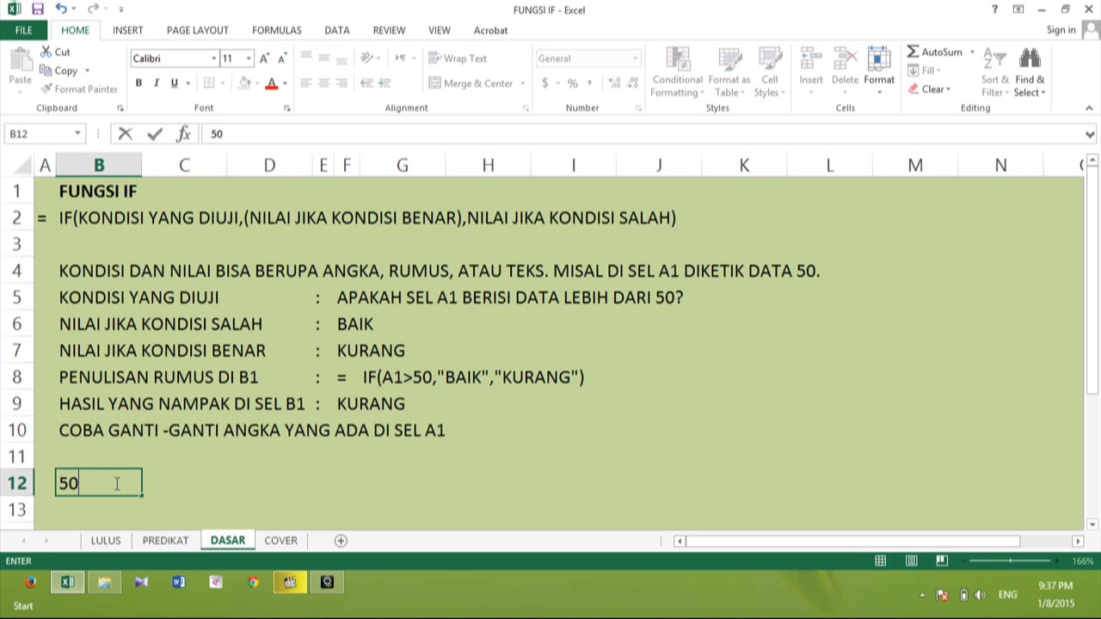
key(Tab)
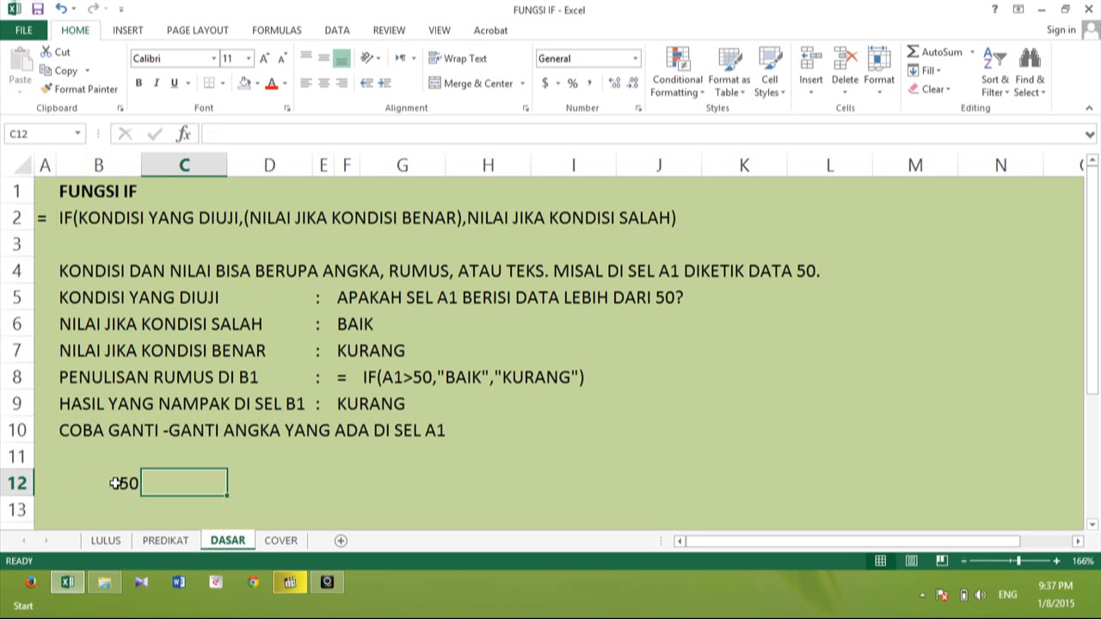
Step: Enter the formula =IF(B12>50,"BAIK","KURANG") in cell C12, beside the test value
text(=)
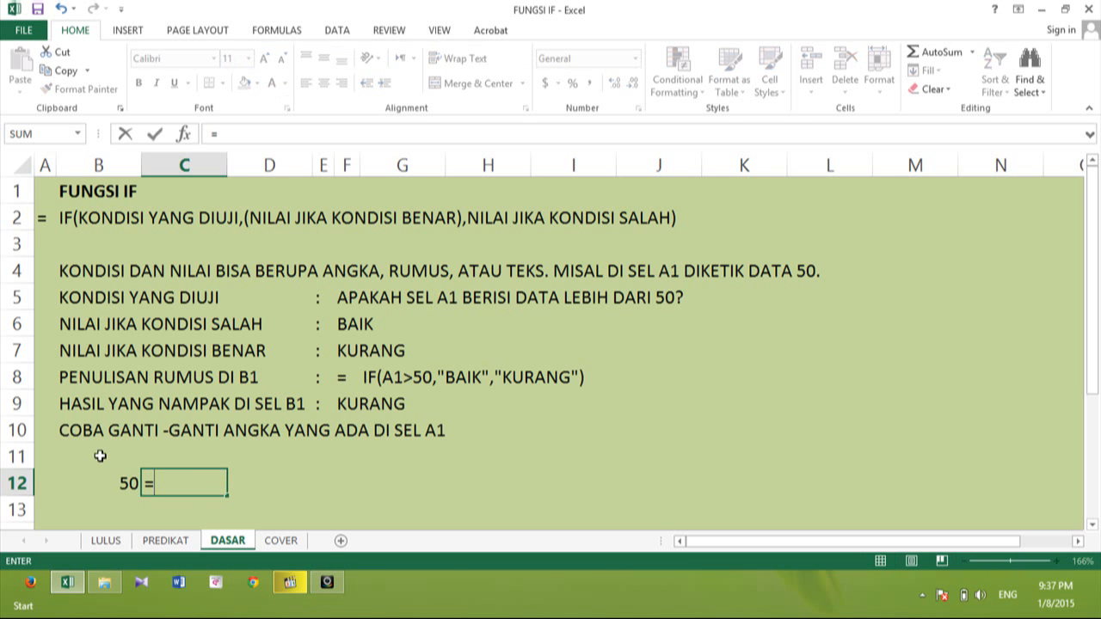
text(IF)
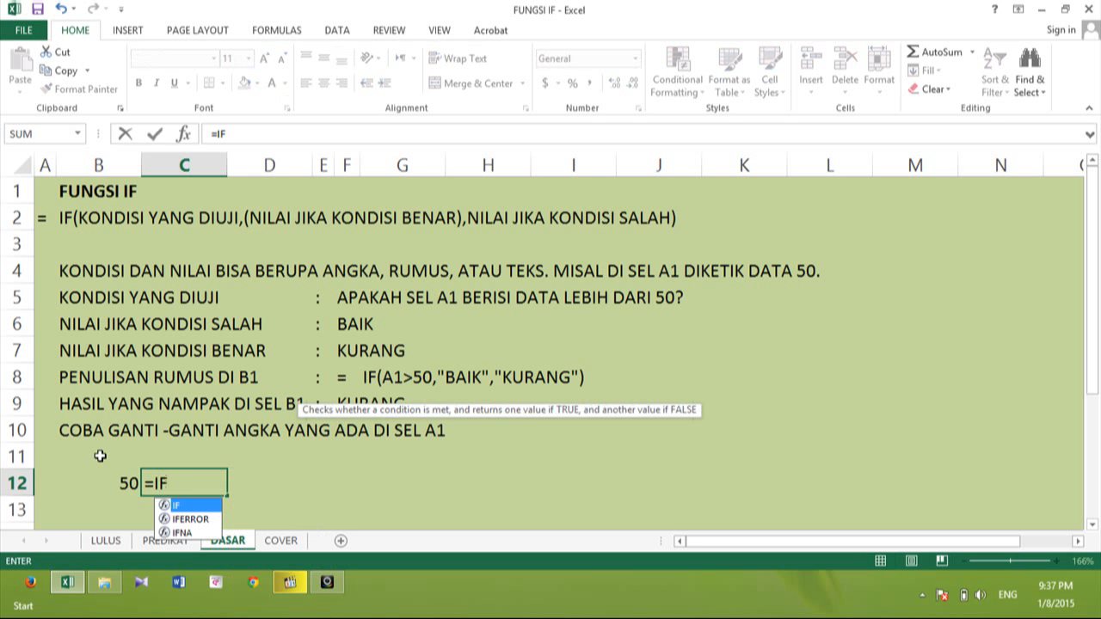
text(()
key(Left)
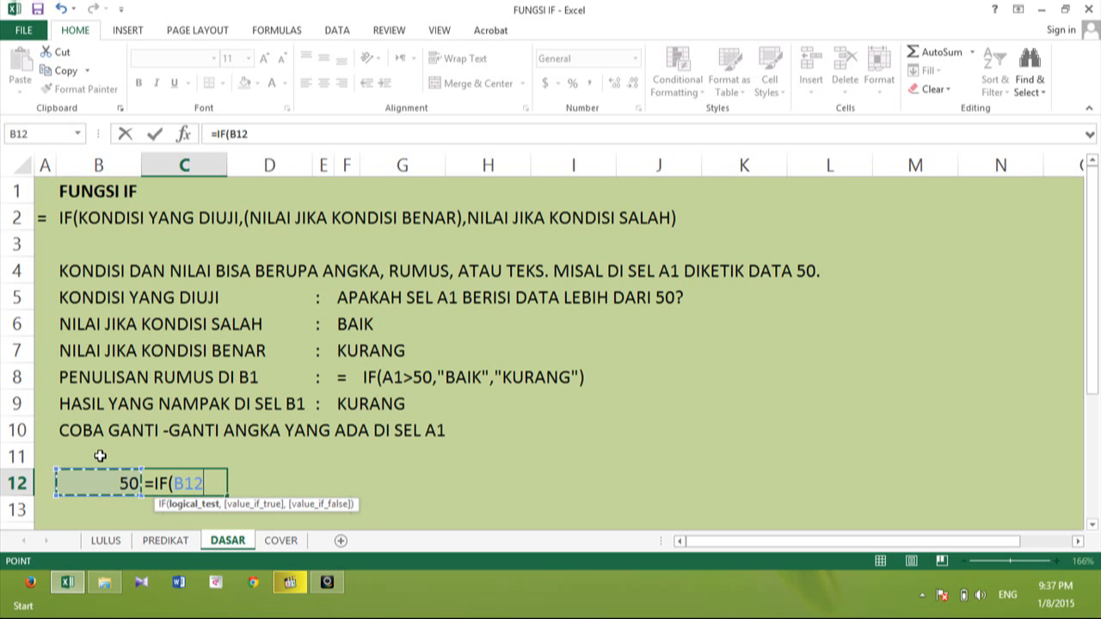
text(>)
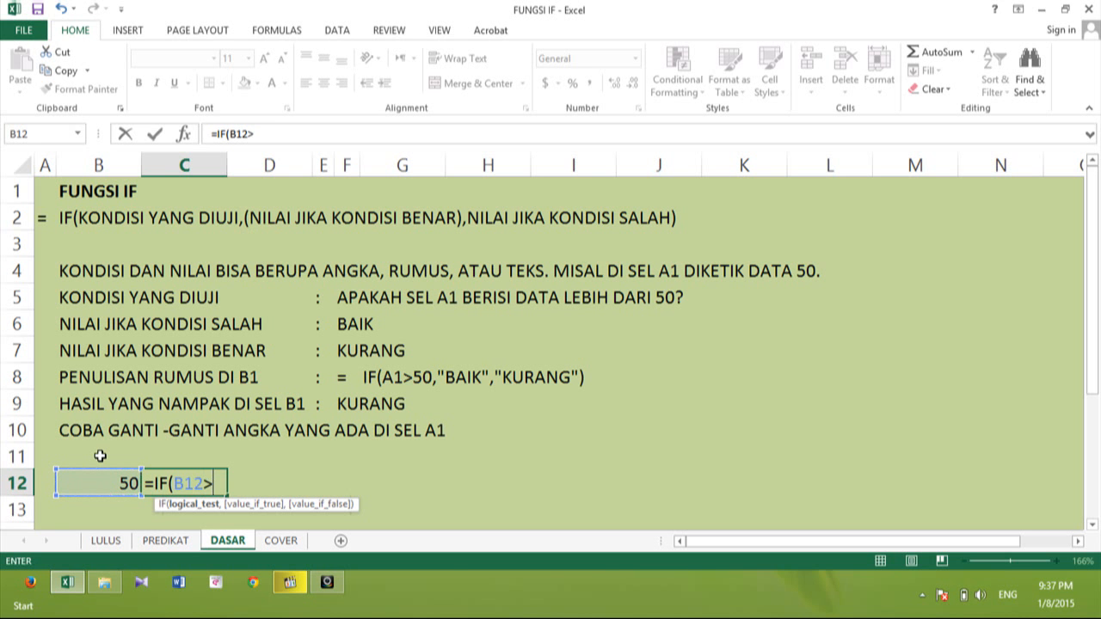
text(50,")
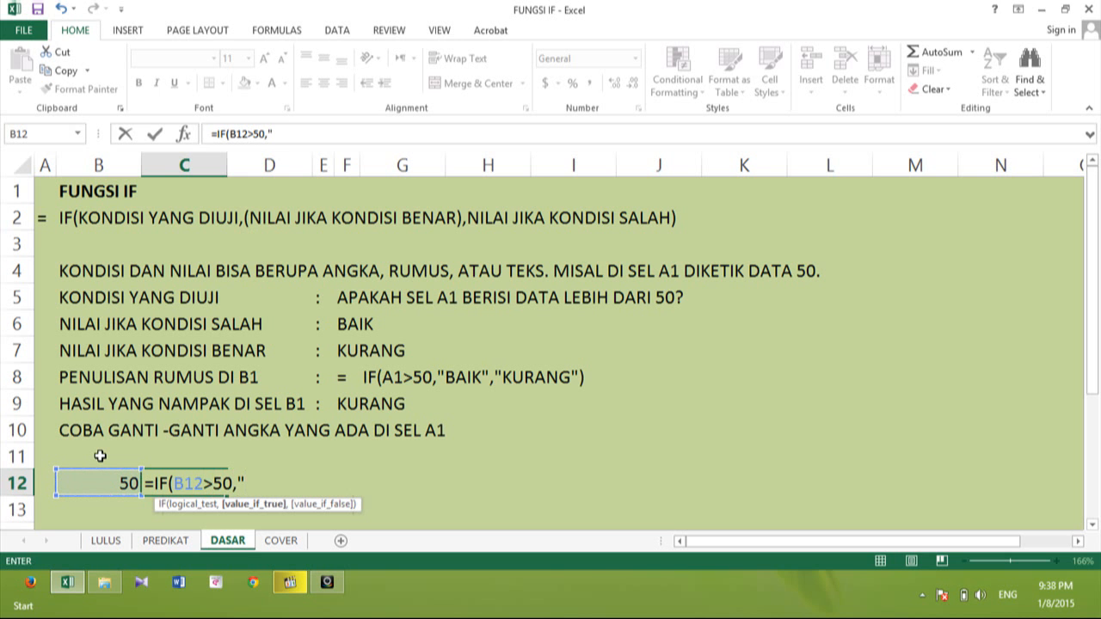
text(BAIK",)
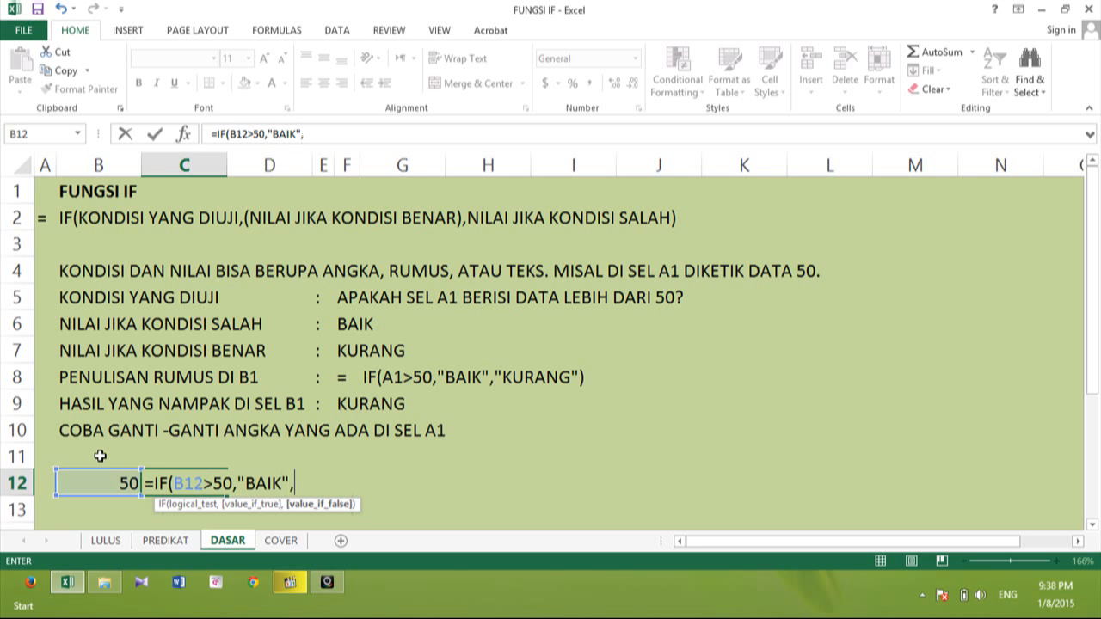
text("KU)
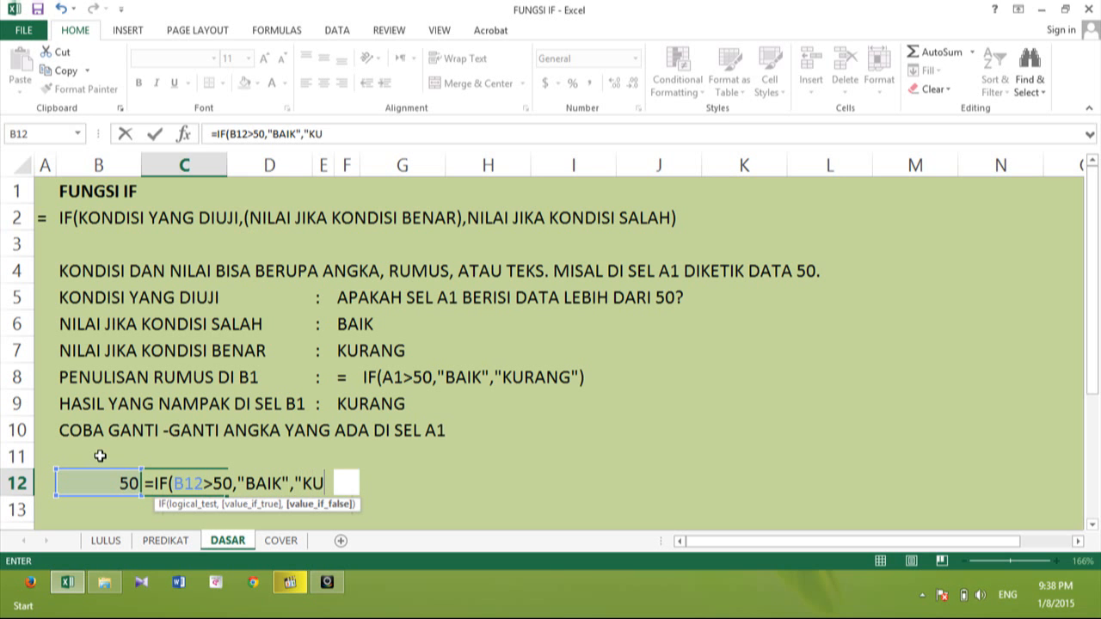
text(RANG)
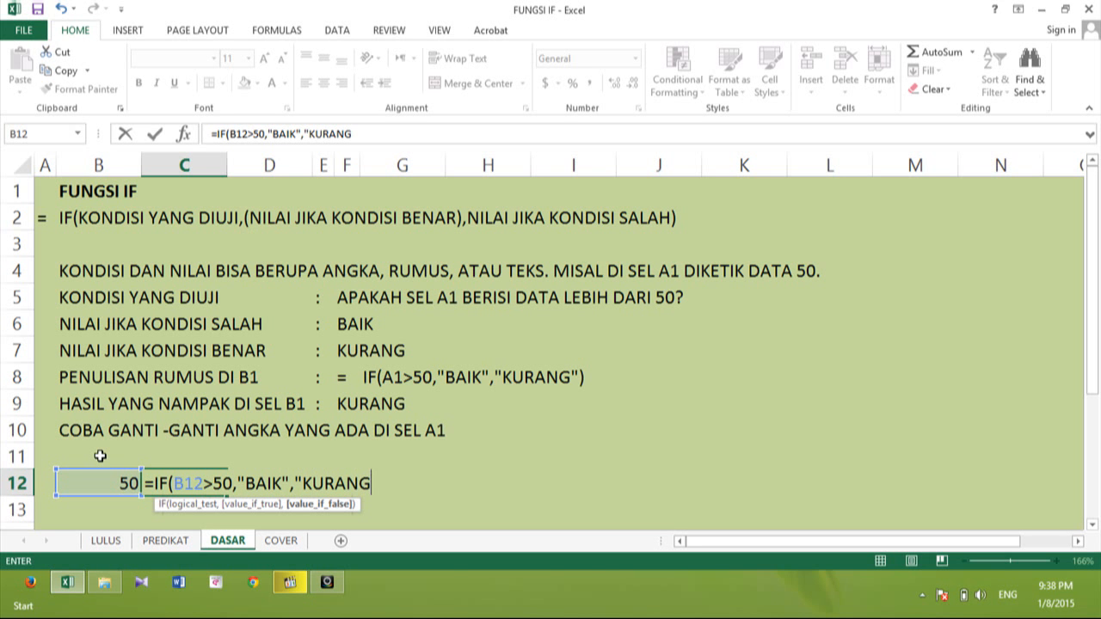
text())
key(BackSpace)
text("))
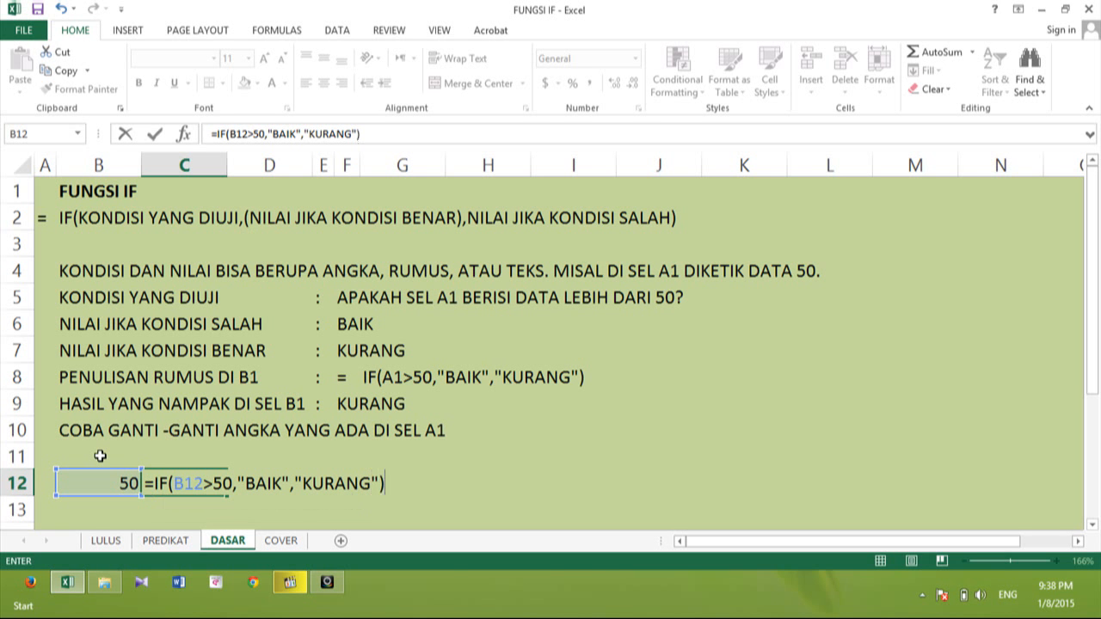
key(Return)
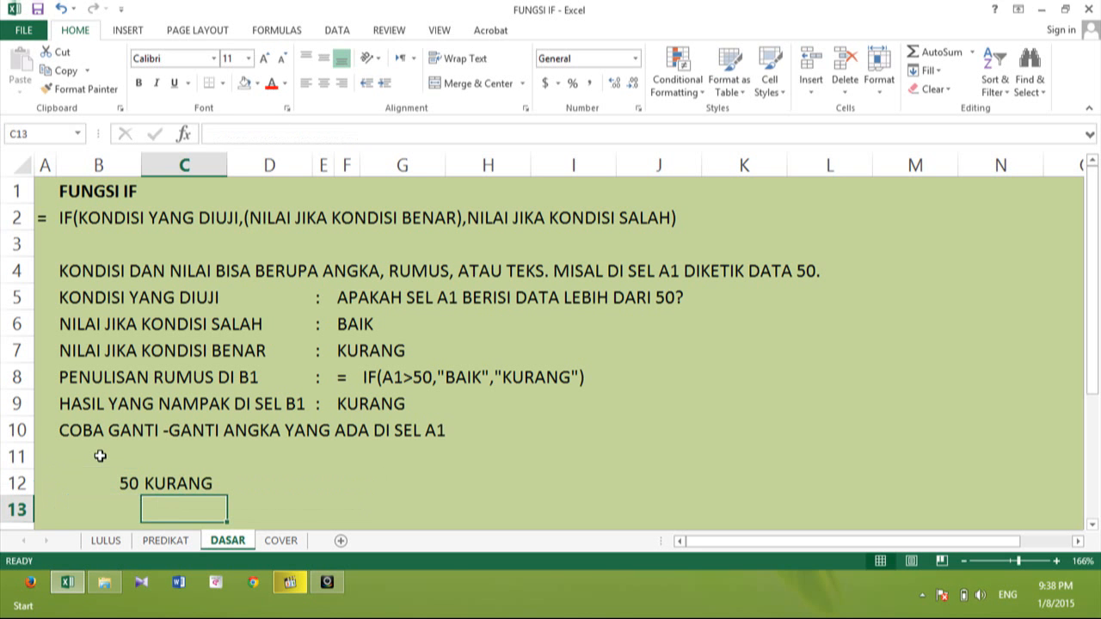
Step: Change the test value in B12 to 70 and check the IF formula's result in C12
click(147, 488)
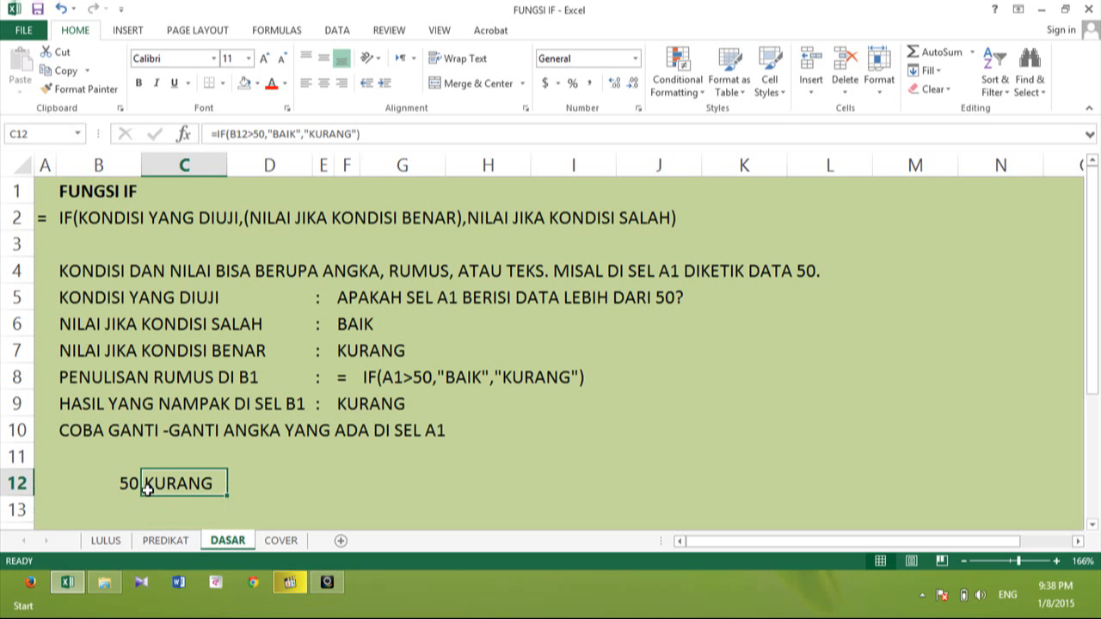
key(Left)
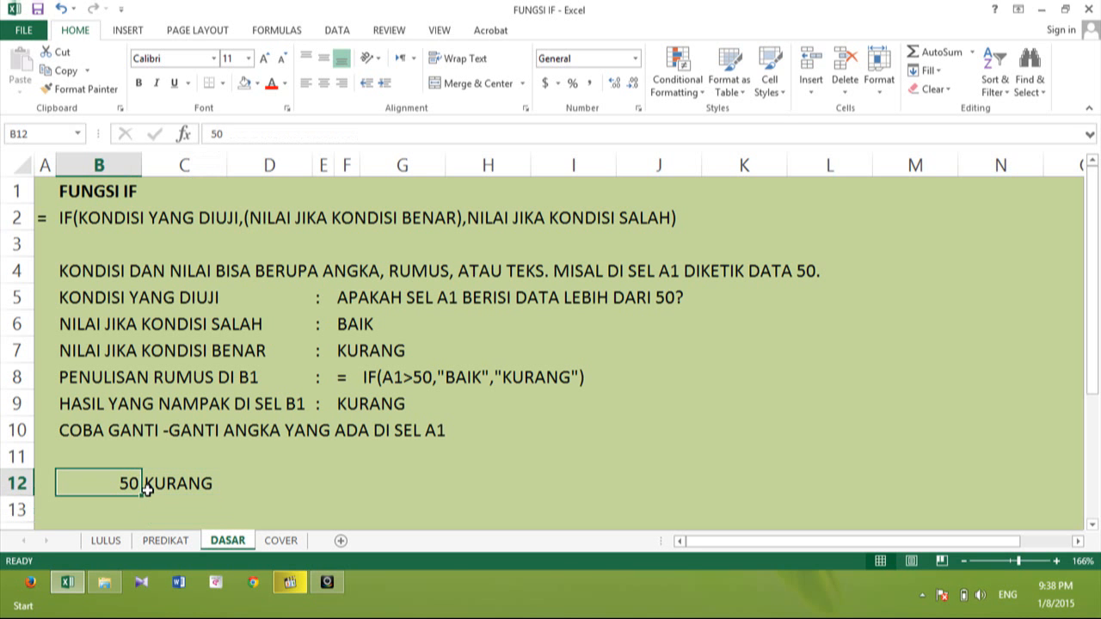
text(70)
key(Right)
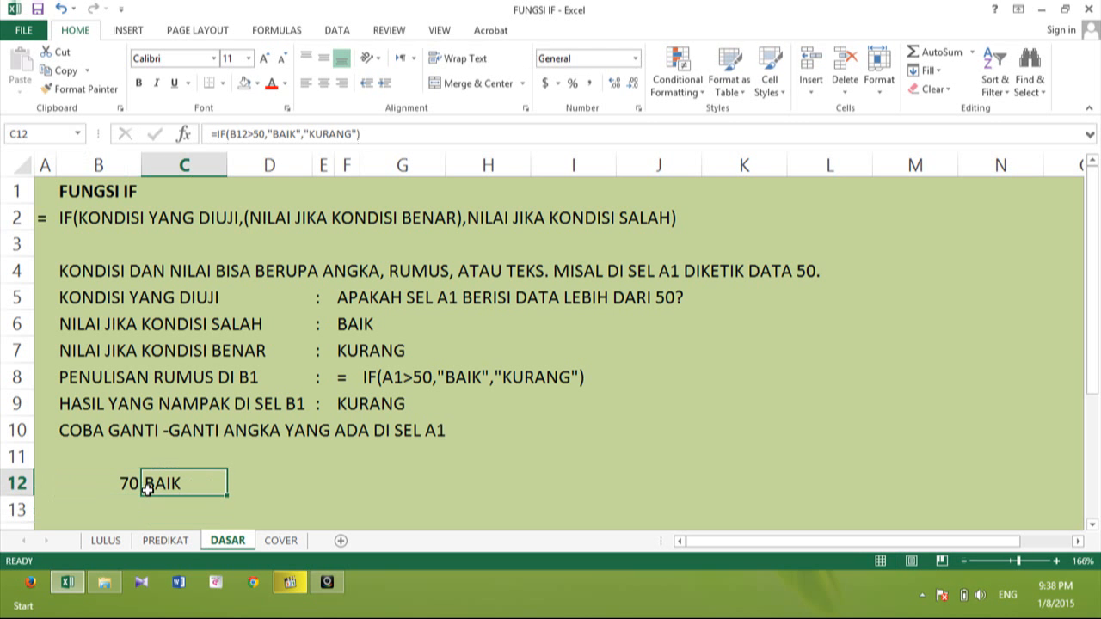
Step: Open the PREDIKAT sheet and review the three grading criteria under KETERANGAN in rows 11 to 13
click(168, 541)
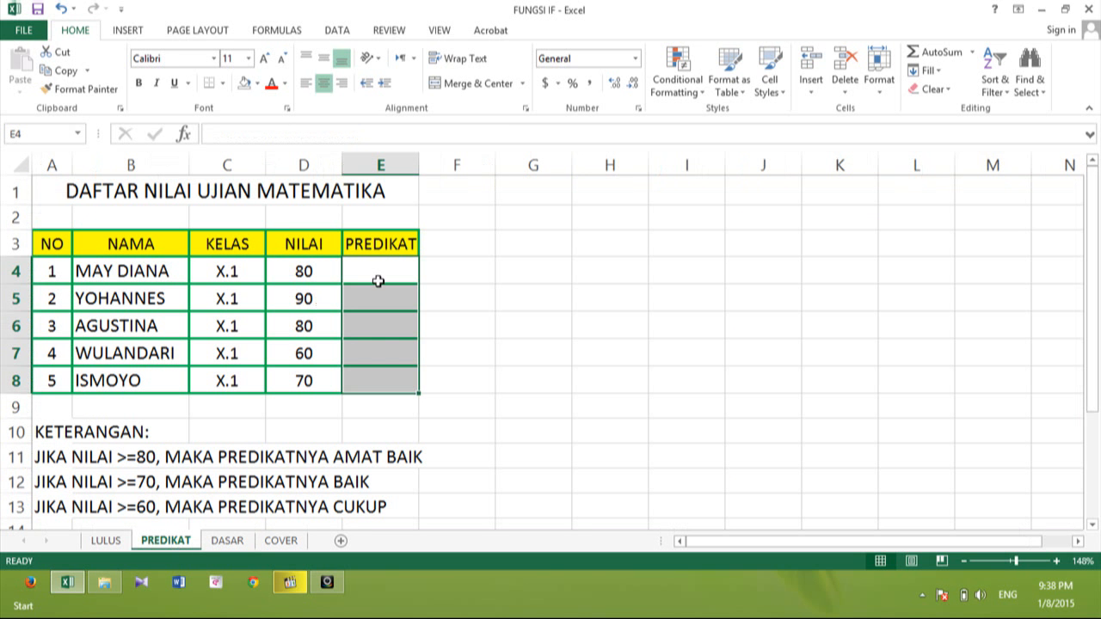
click(49, 467)
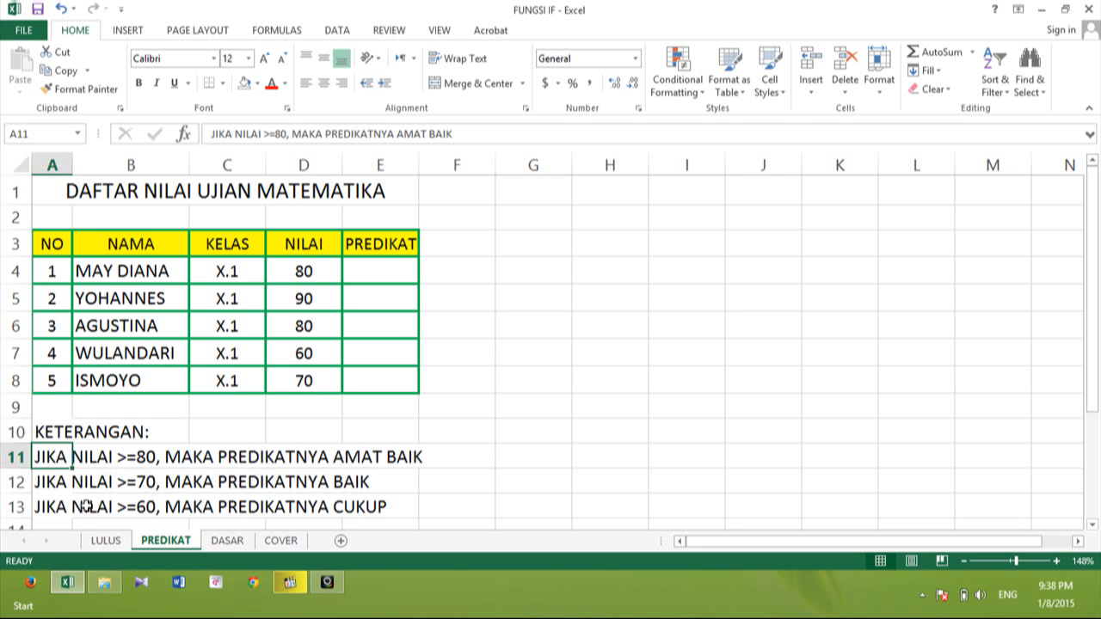
click(56, 504)
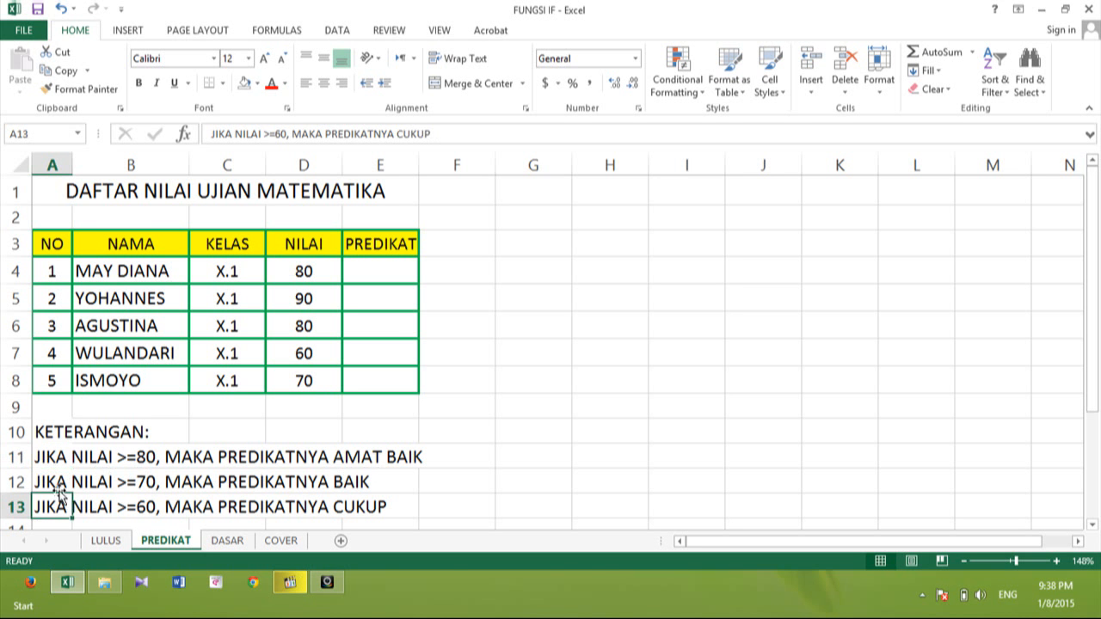
click(57, 484)
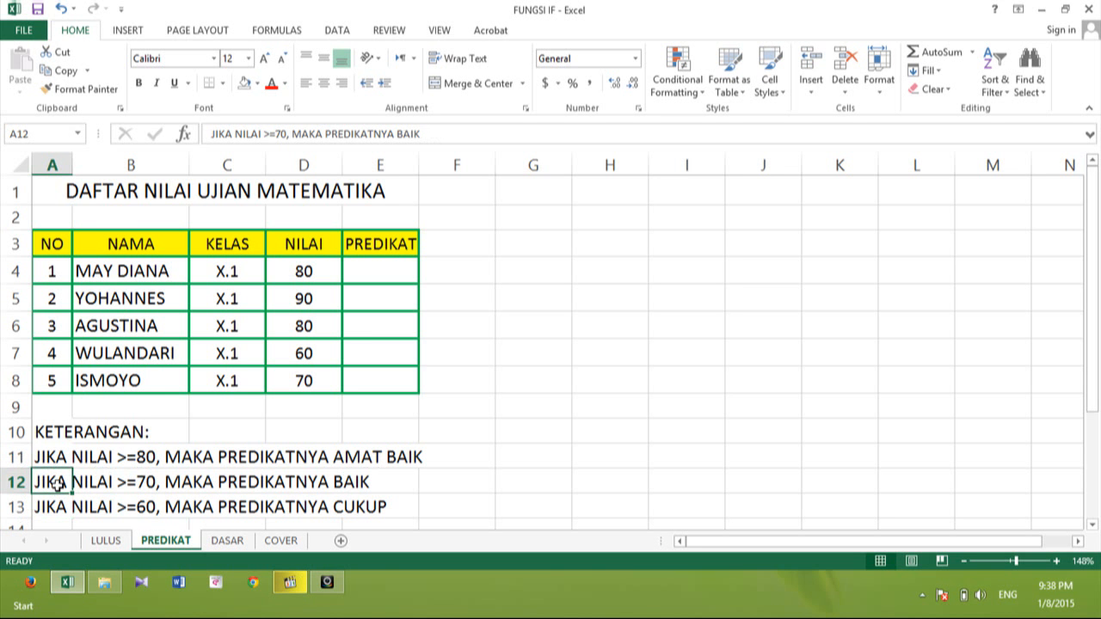
click(53, 509)
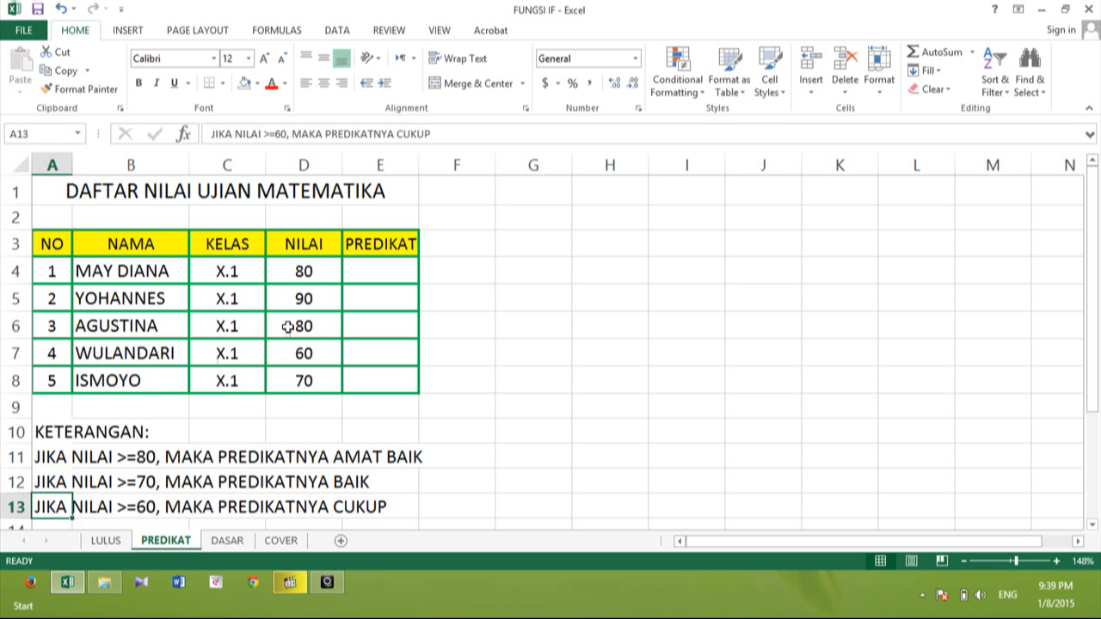
Step: Begin an IF formula in cell E4 of the PREDIKAT column that returns "A" when D4>=80
click(359, 279)
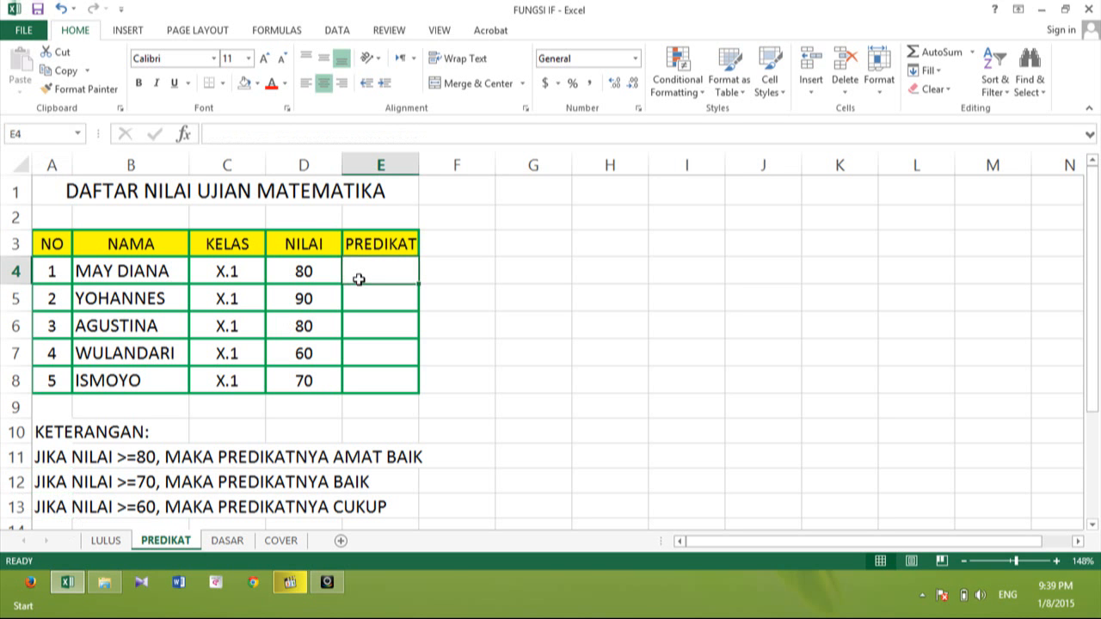
text(=)
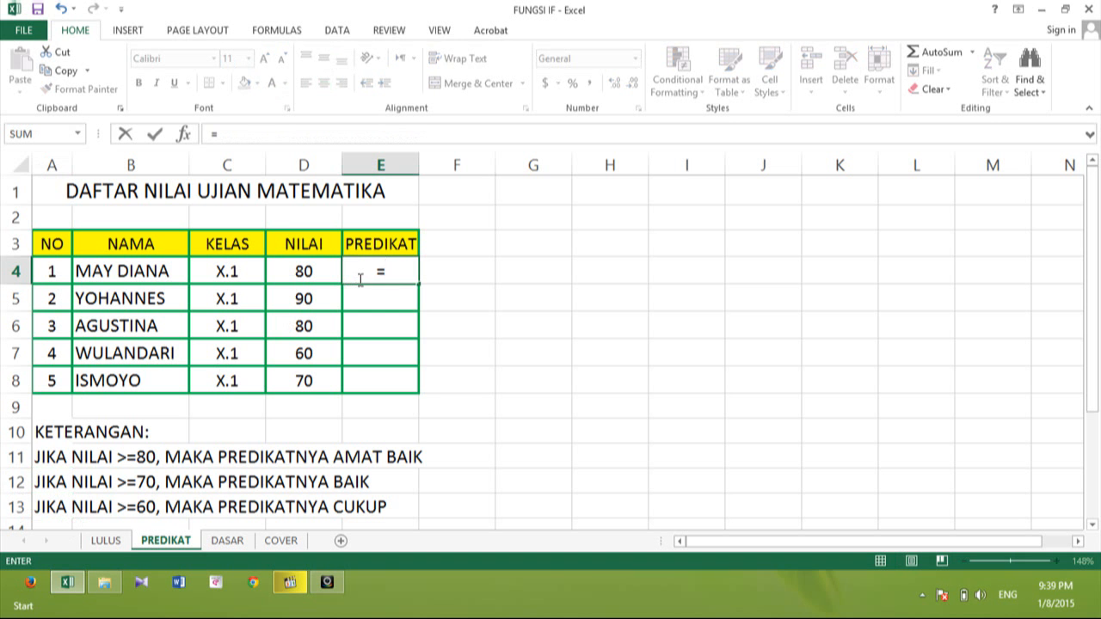
text(IF)
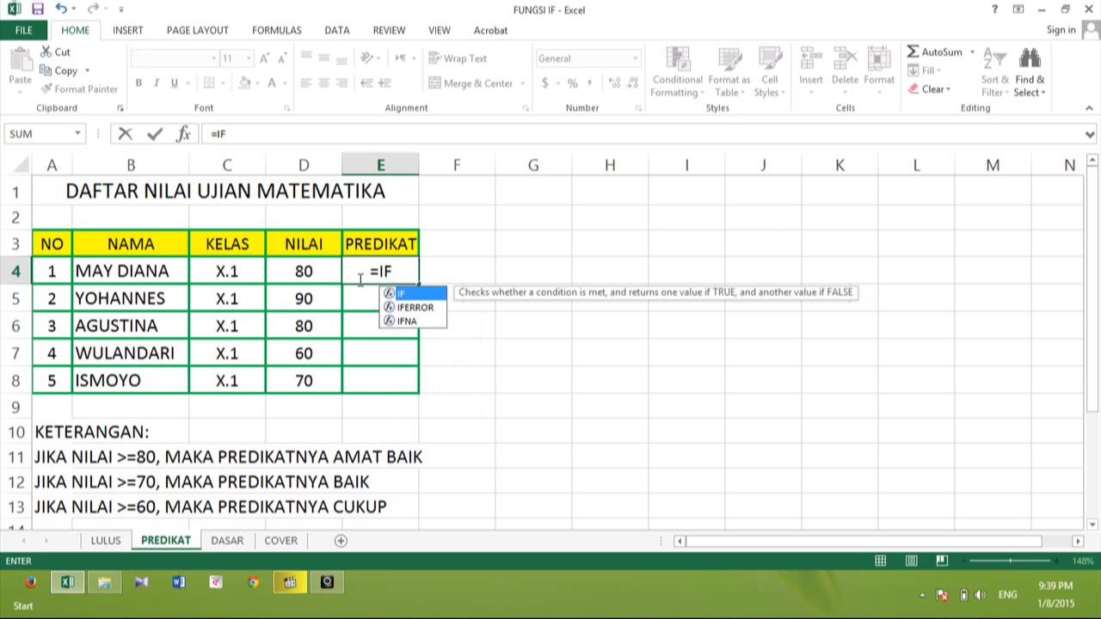
text(()
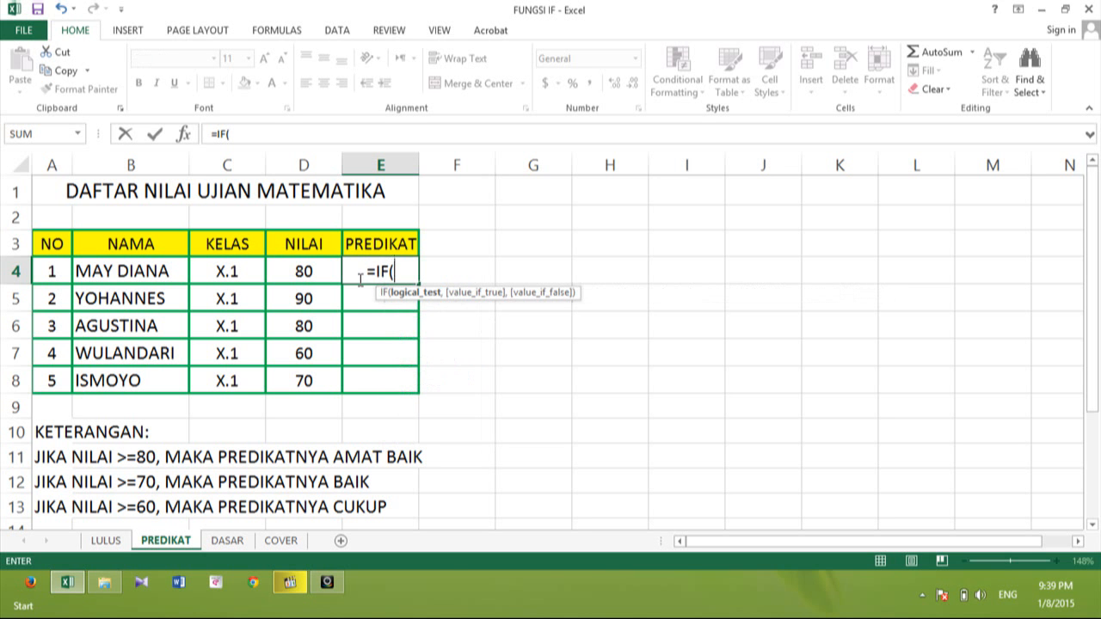
key(Left)
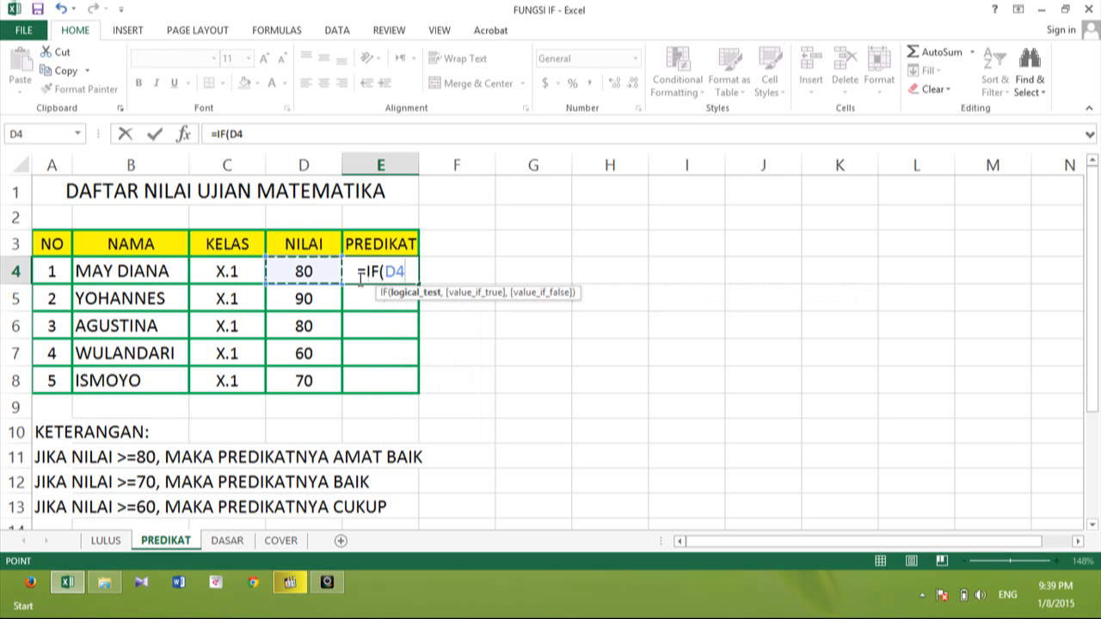
text(>=)
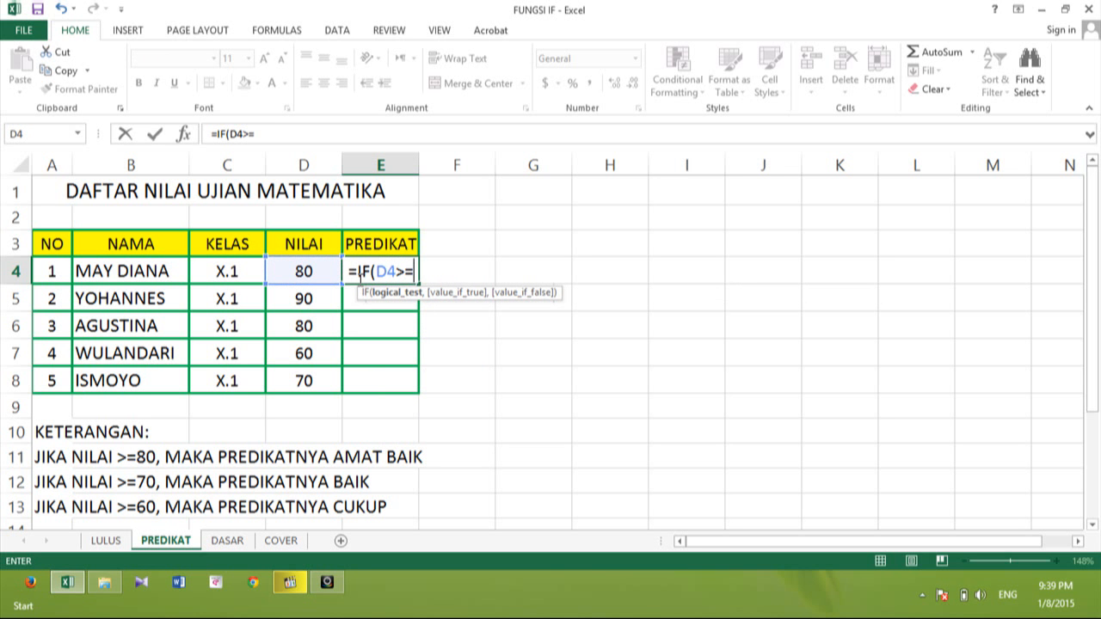
text(80)
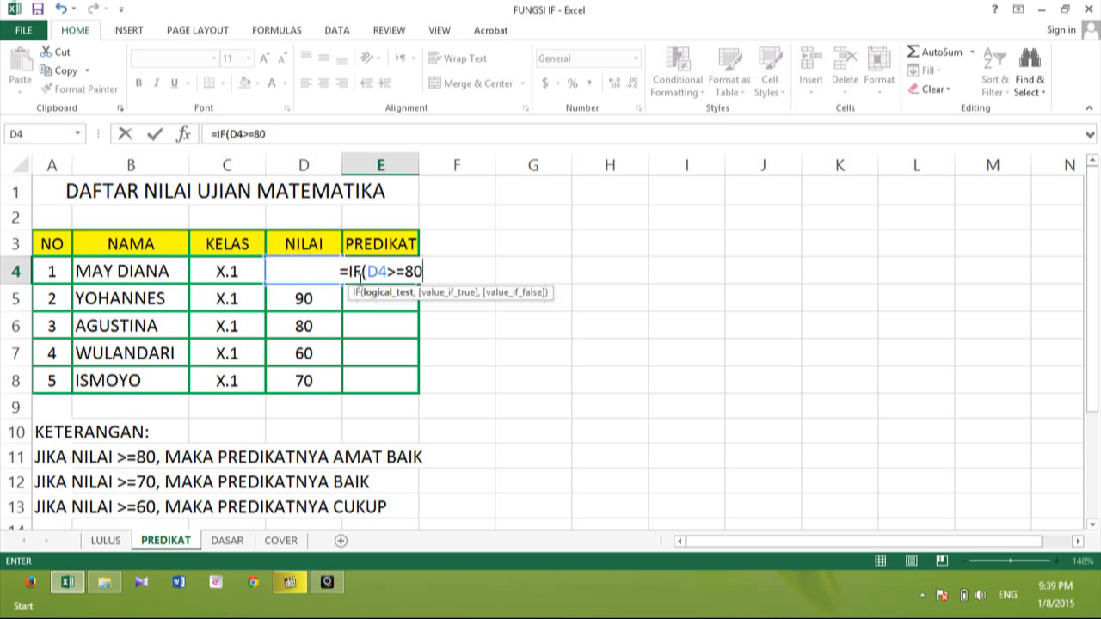
text(,)
text("A)
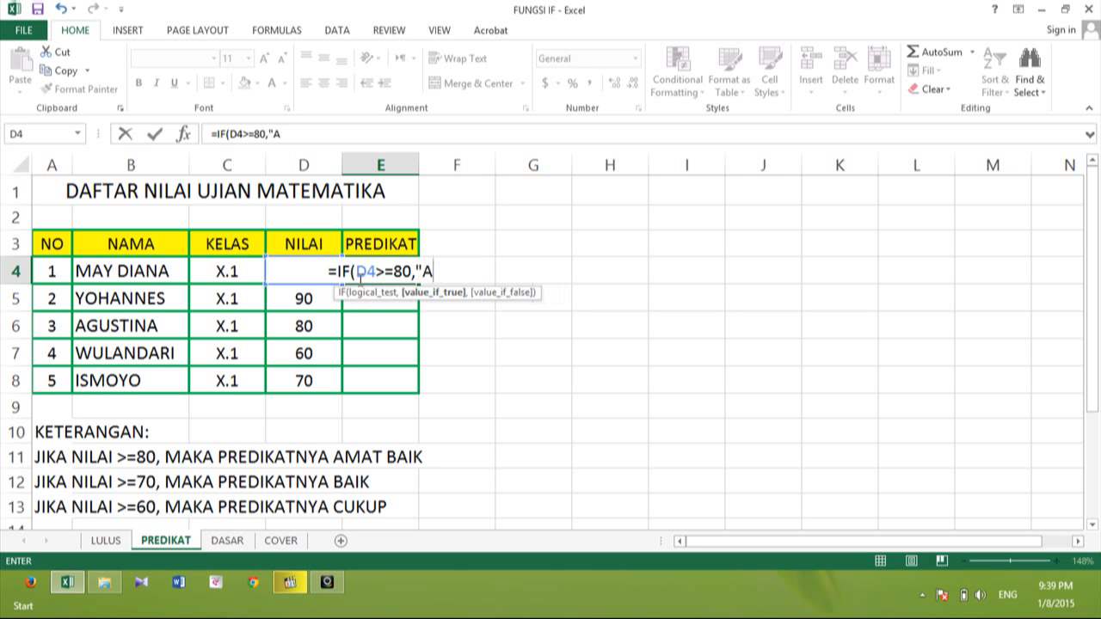
Step: Nest a second IF as the false value in E4's formula, returning "B" when D4>=70
text(",IF)
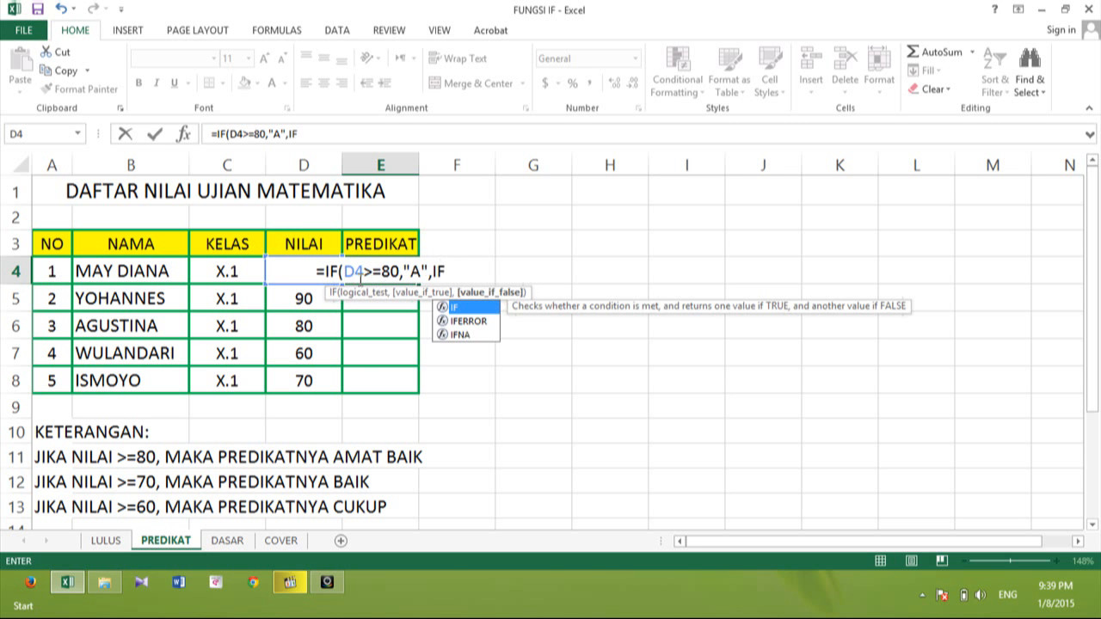
text(()
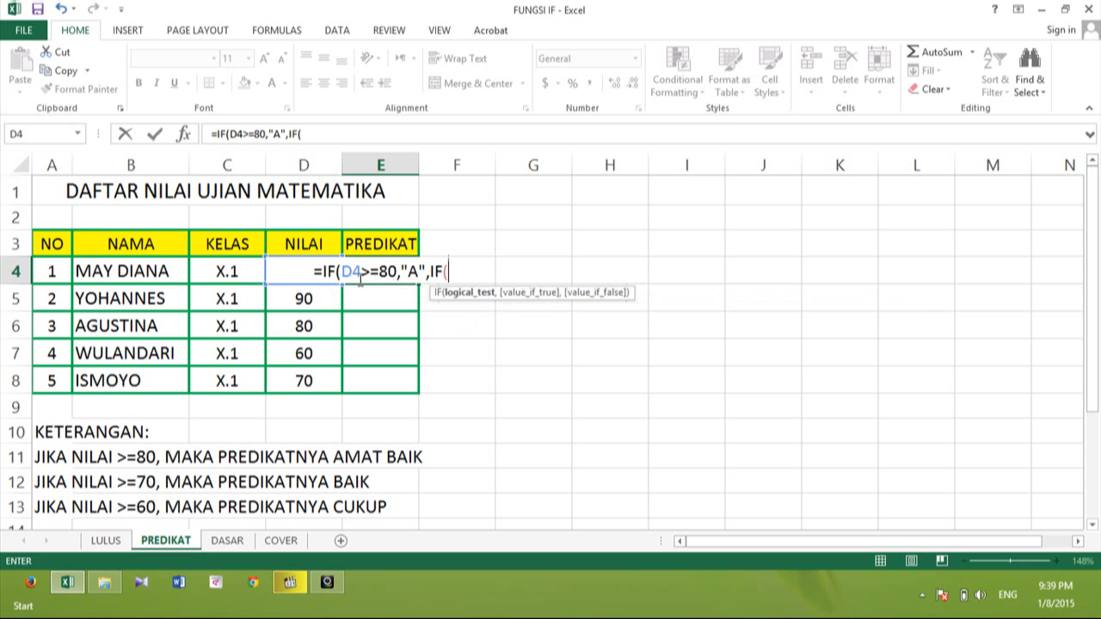
key(Left)
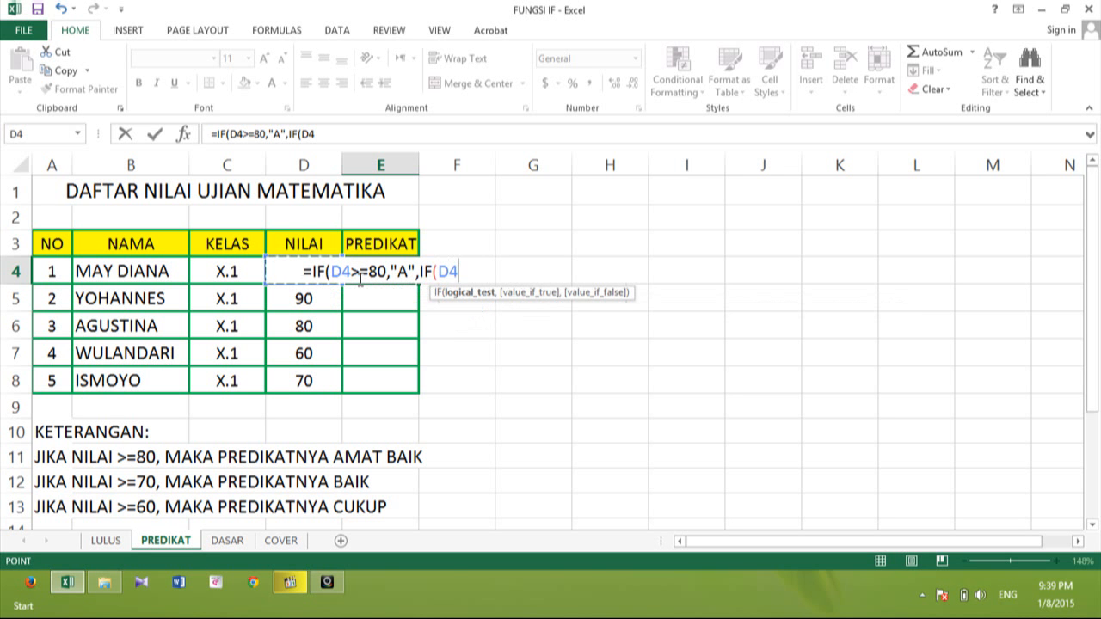
text(>=)
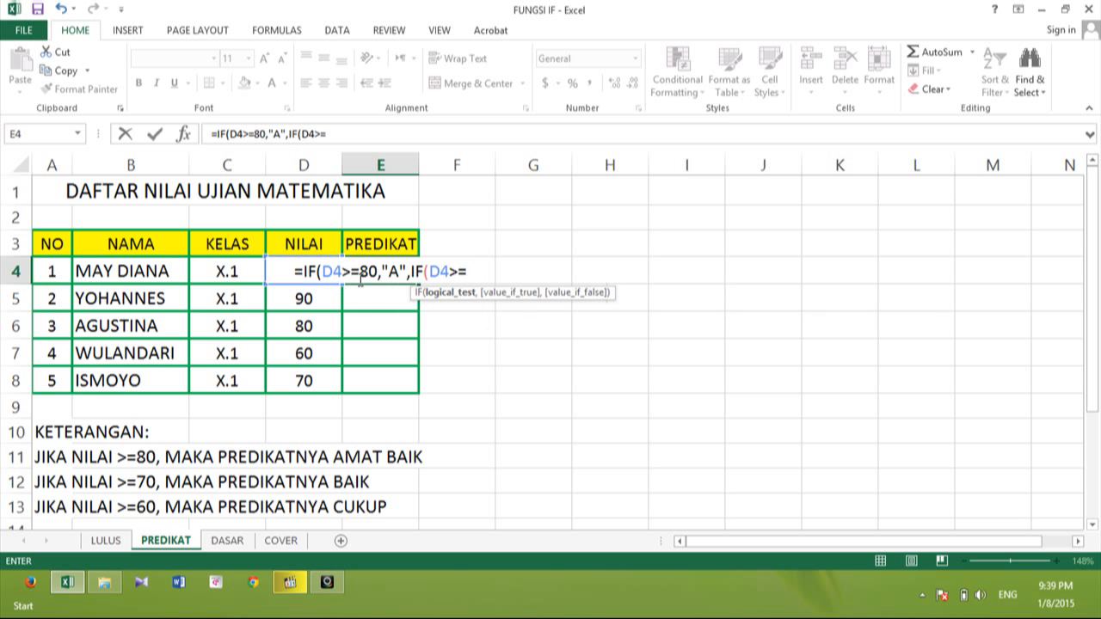
text(70)
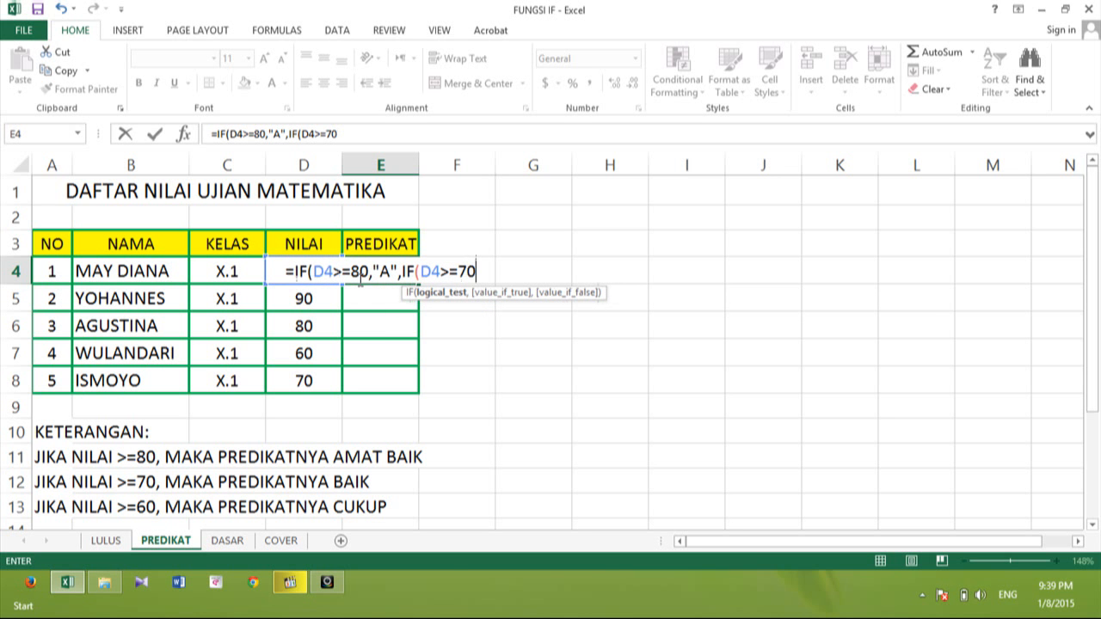
text(,")
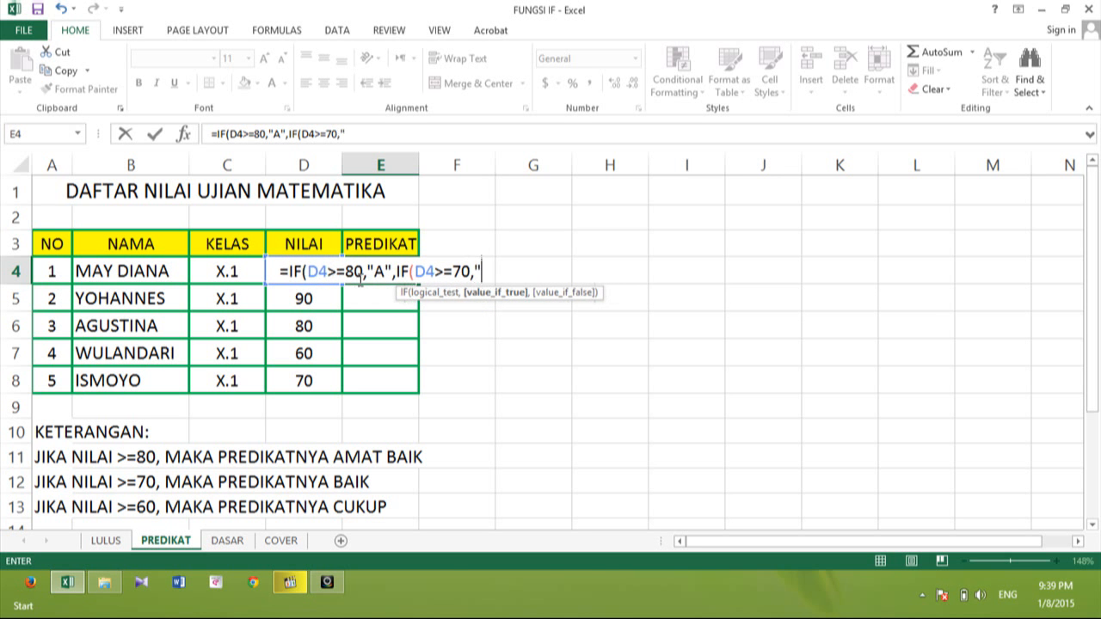
text(B)
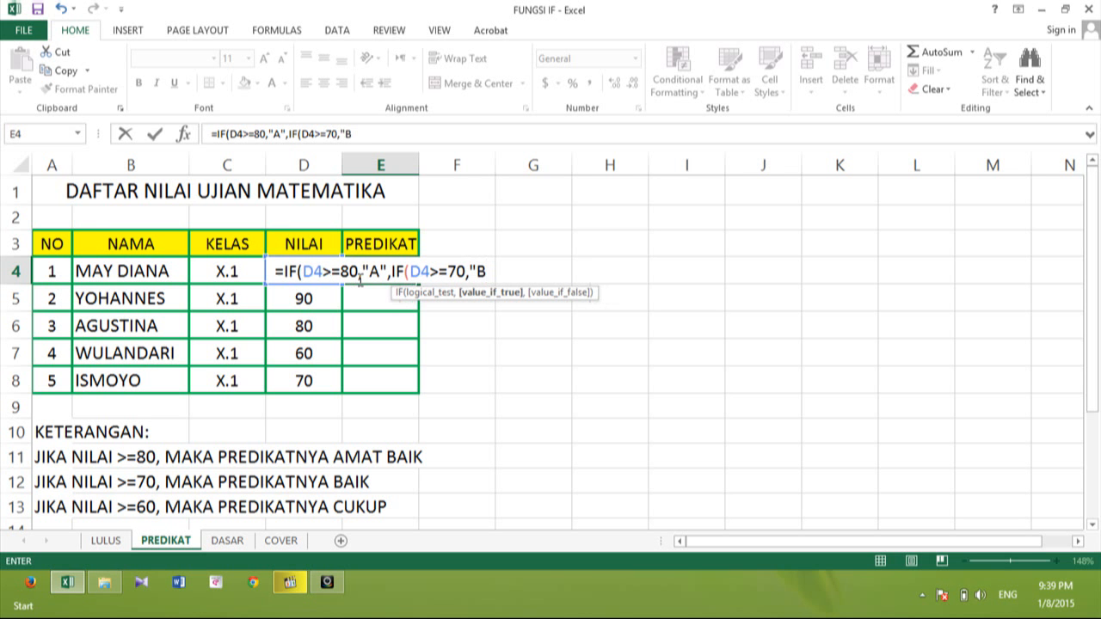
Step: Nest a third IF returning "C" when D4>=60 and enter E4's formula as =IF(D4>=80,"A",IF(D4>=70,"B",IF(D4>=60,"C"))), accepting the bracket correction
text(",)
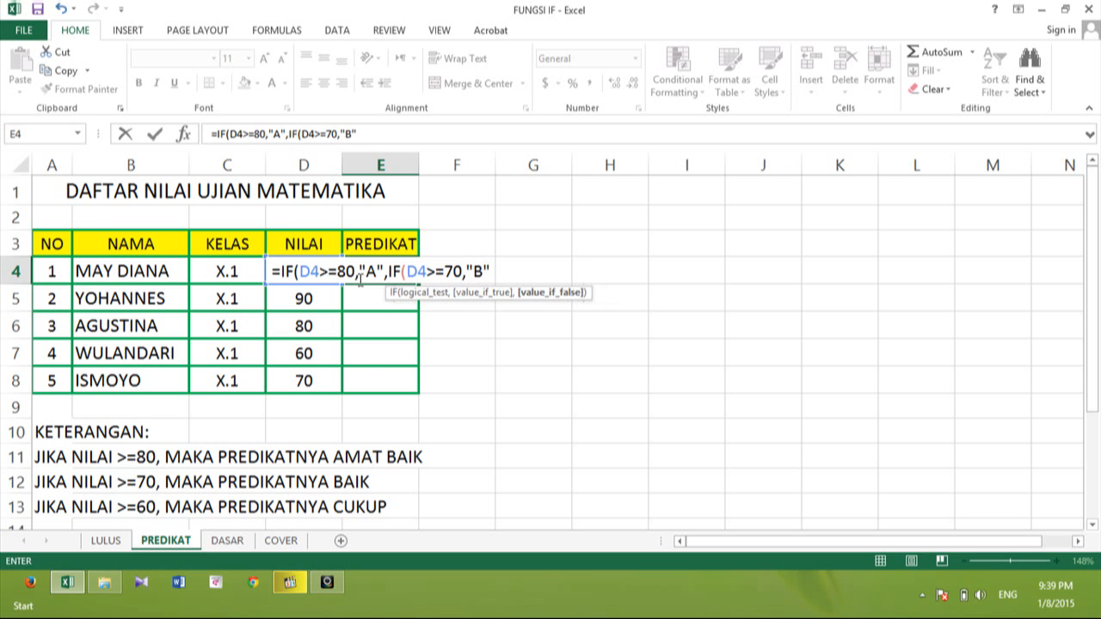
text(IF)
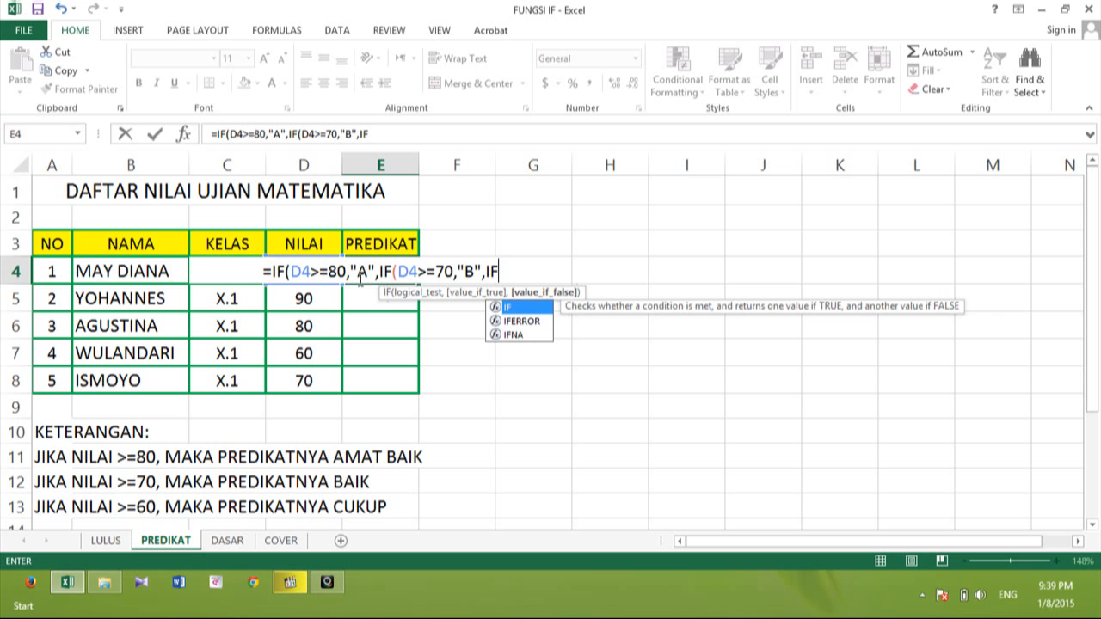
text(()
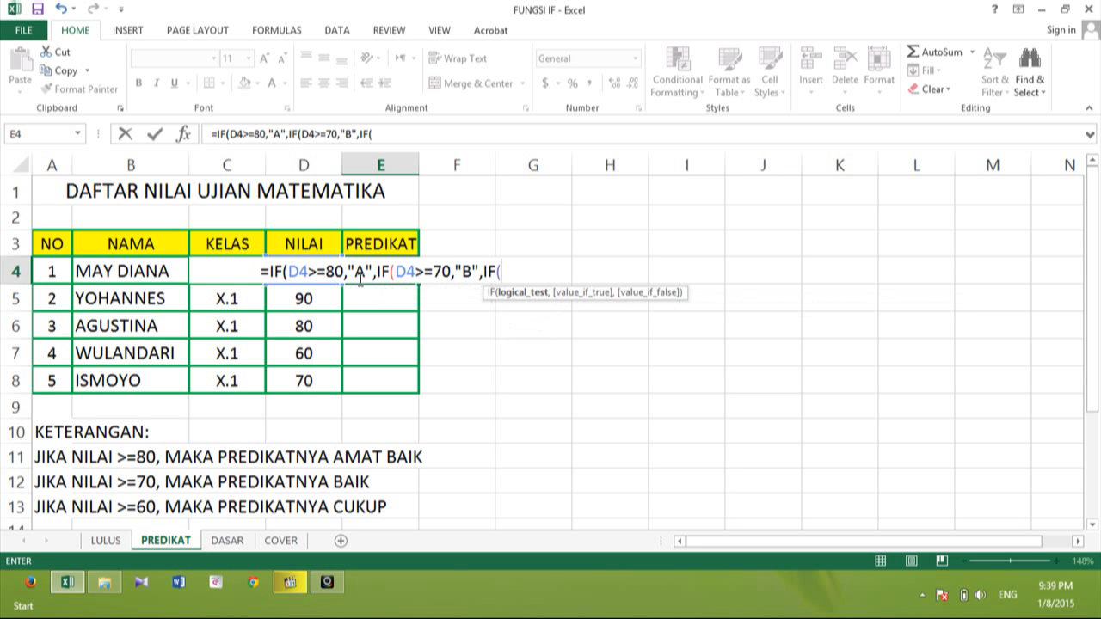
key(Left)
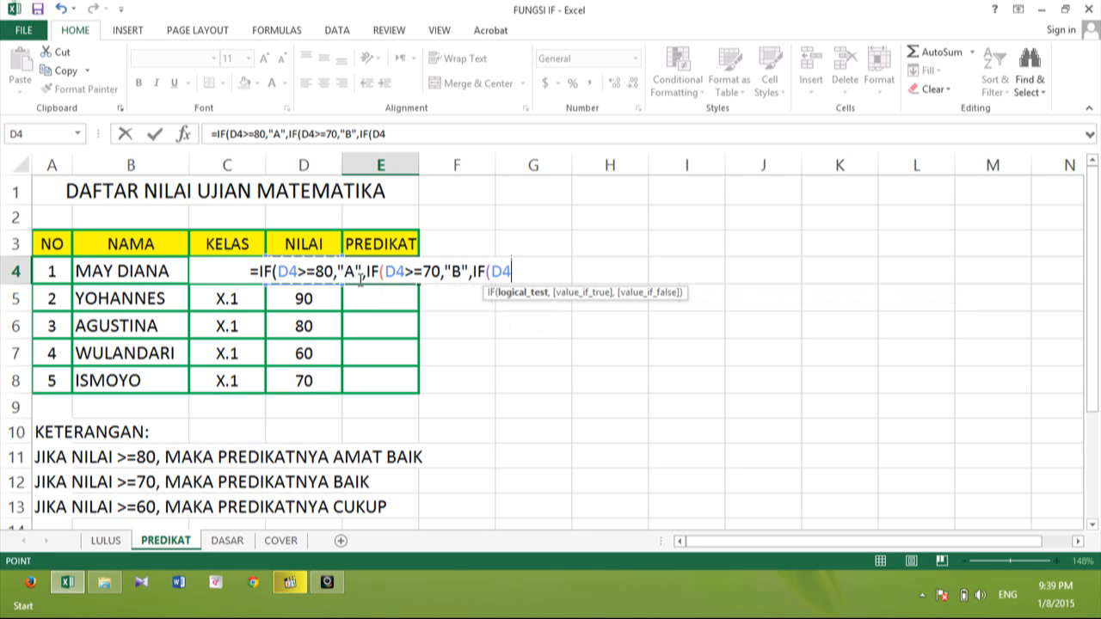
text(>=)
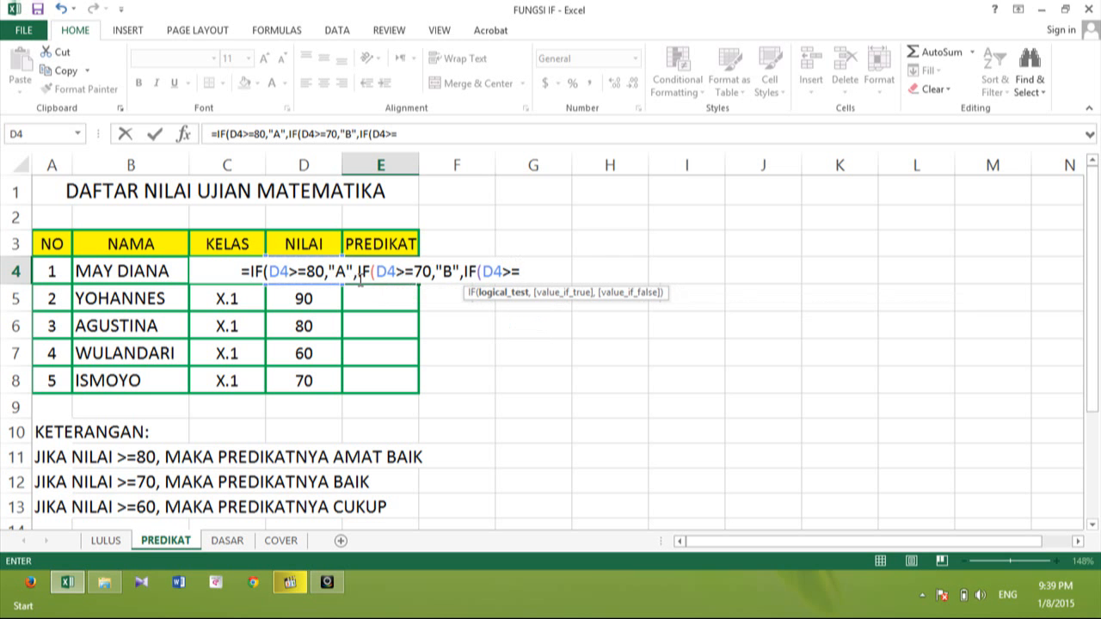
text(60)
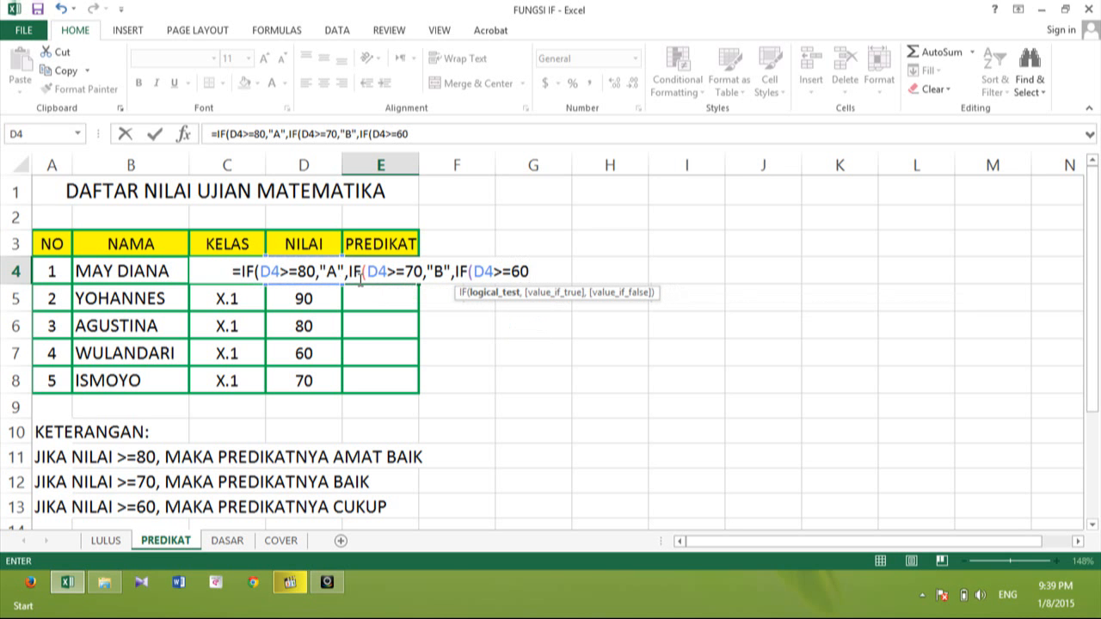
text(,)
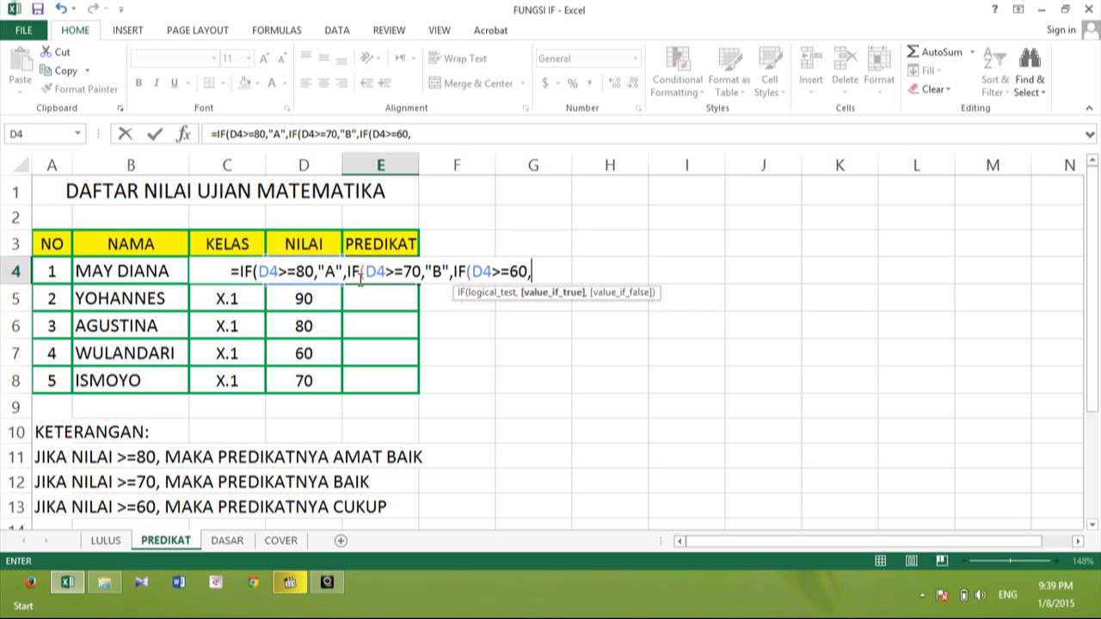
text("C)
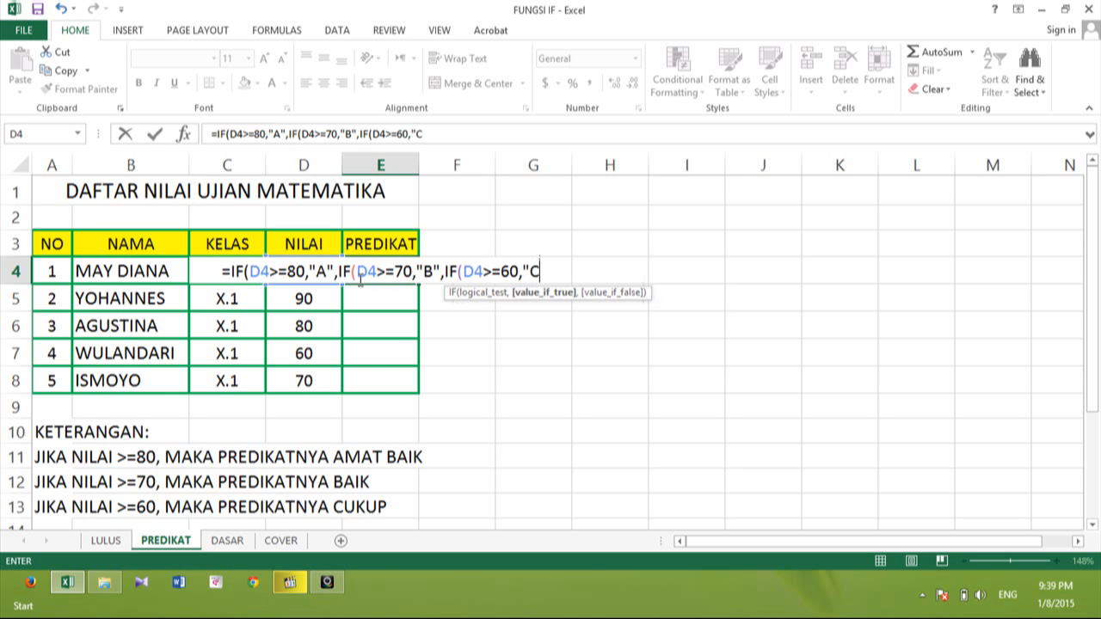
text("))
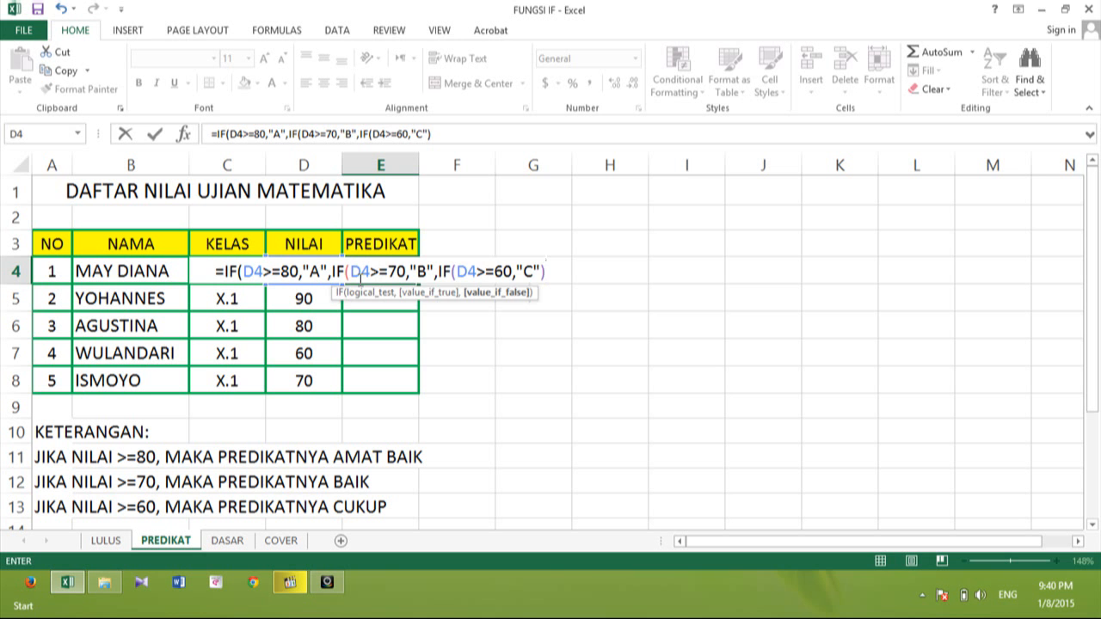
key(Return)
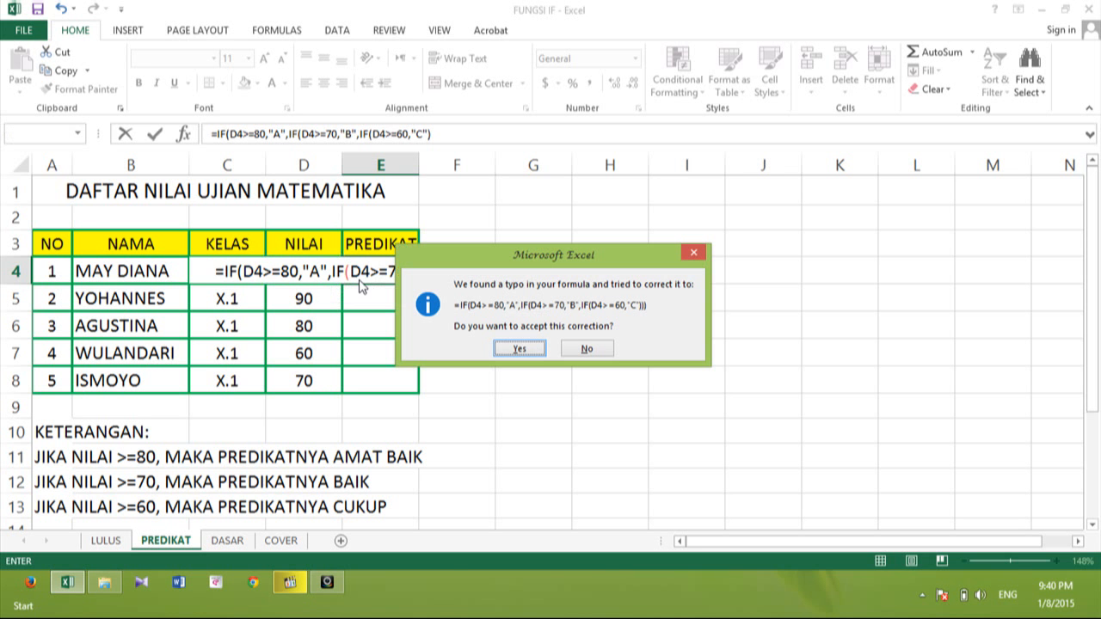
key(Return)
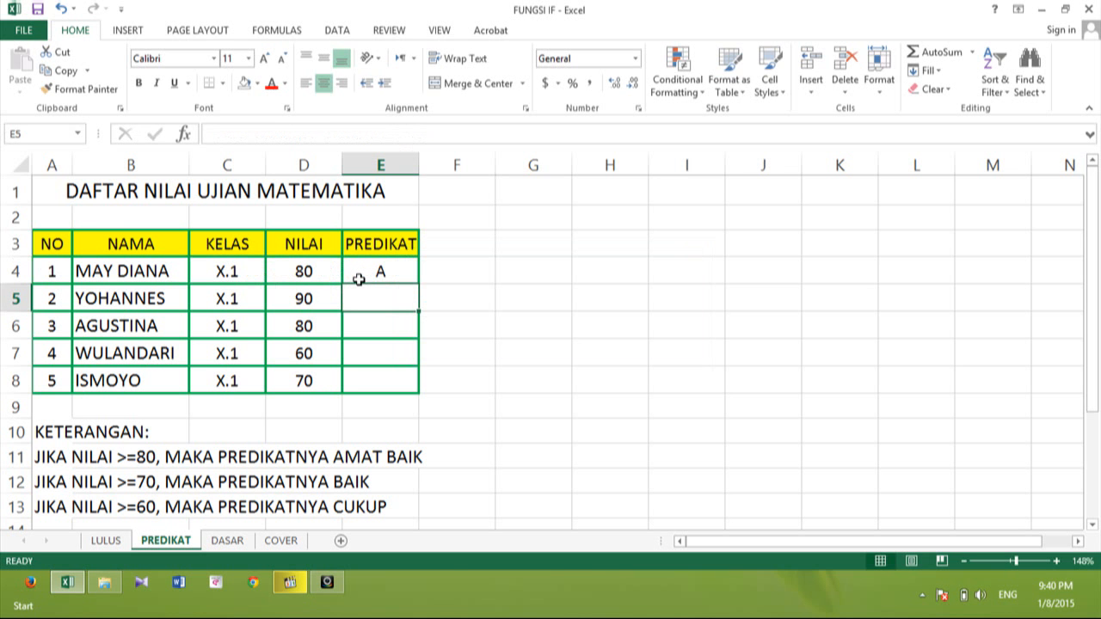
Step: Fill the PREDIKAT formula from E4 down through E8 and inspect the copied formula in E5
click(358, 280)
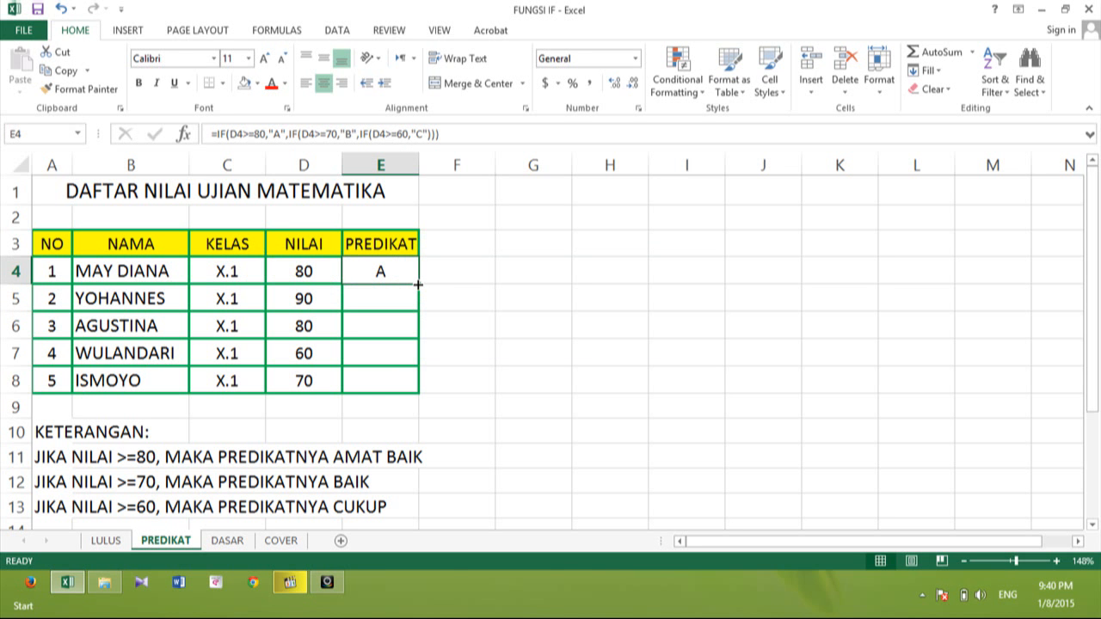
drag(418, 284, 418, 396)
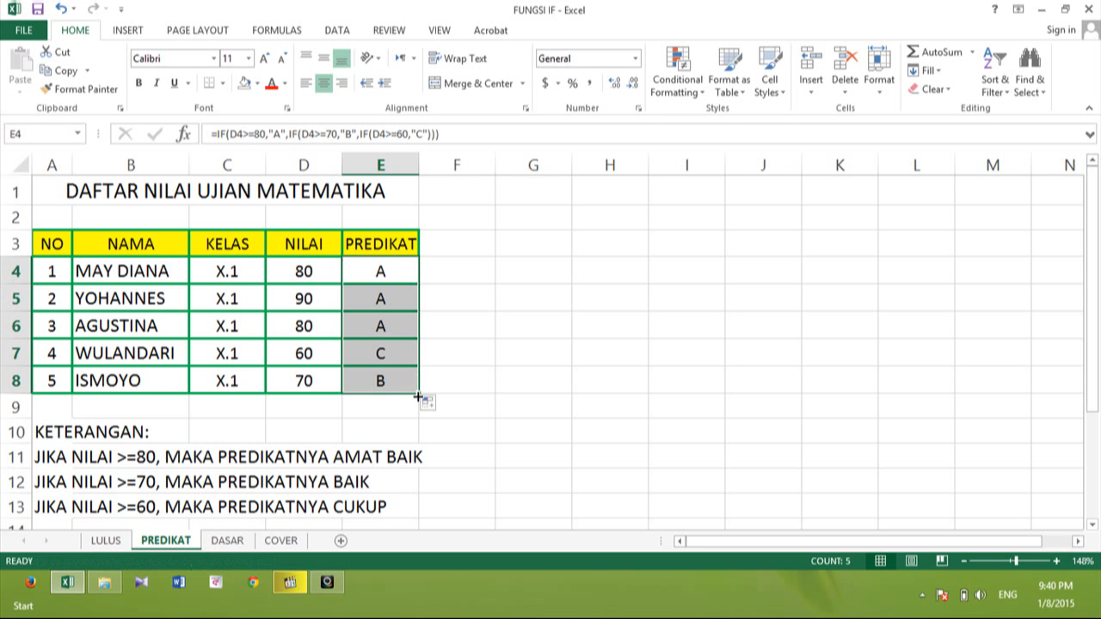
click(387, 293)
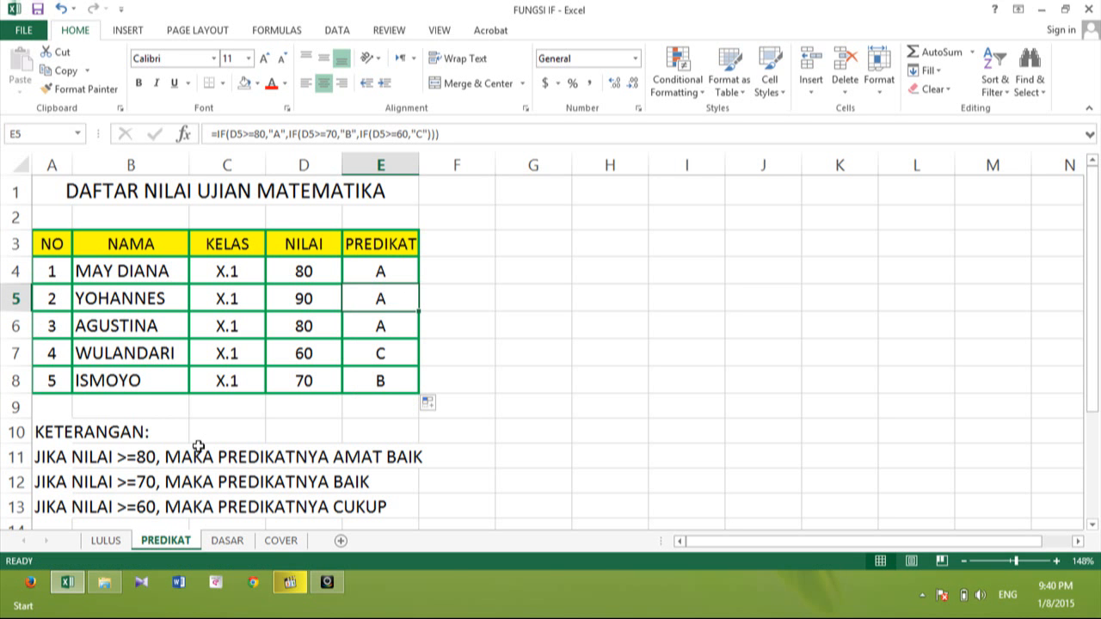
Step: On the LULUS sheet, begin a COUNTIF formula in H7 of the JUMLAH LULUS column with C7:G7 as its range
click(106, 540)
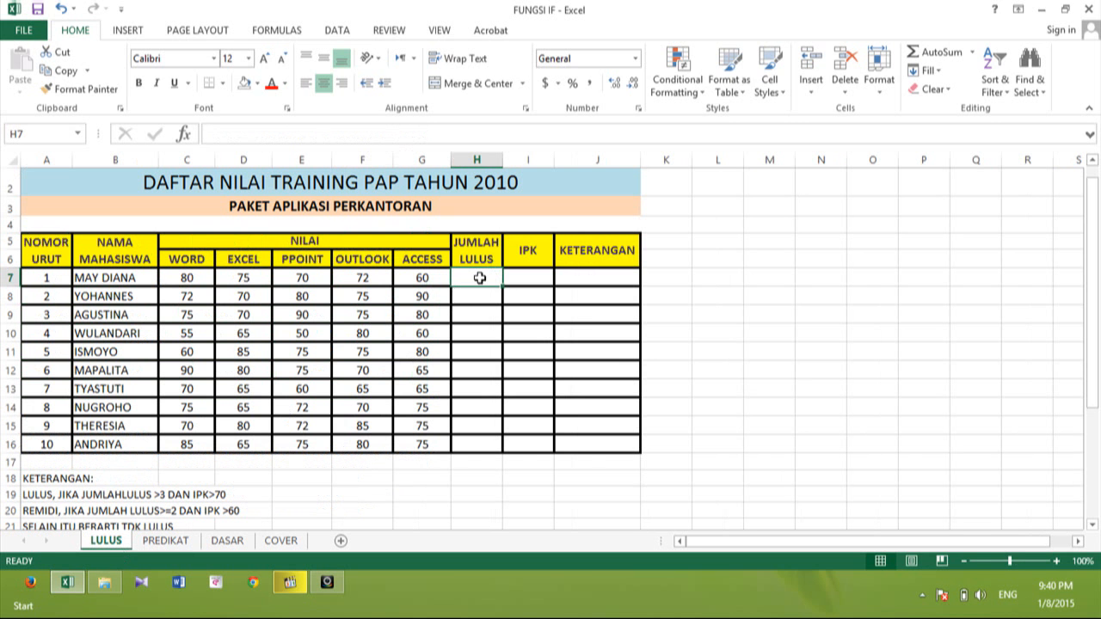
text(=)
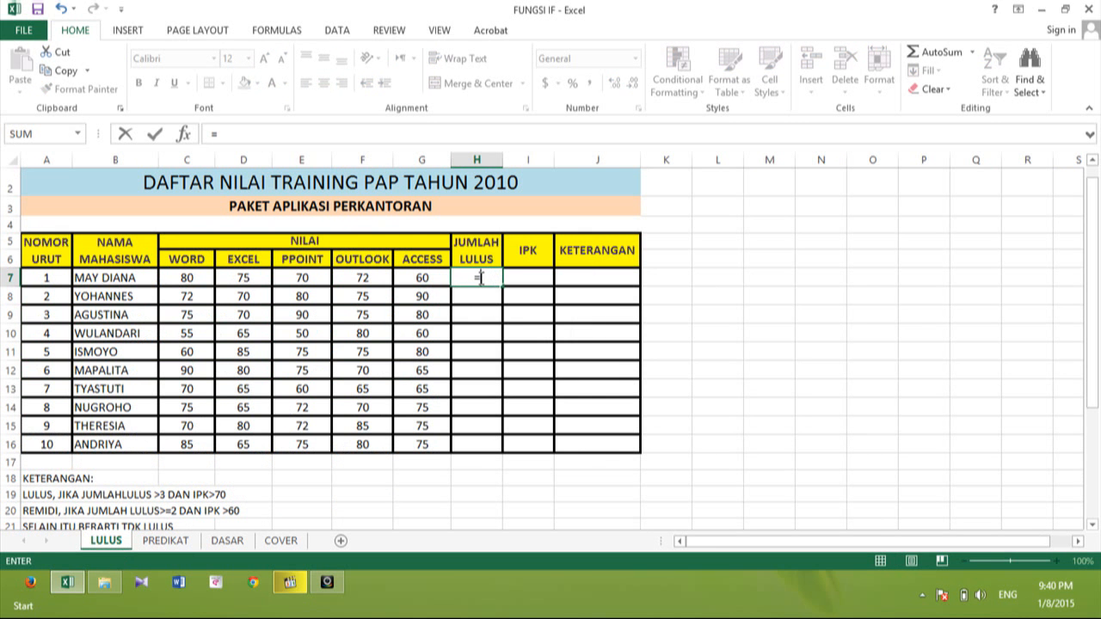
text(COU)
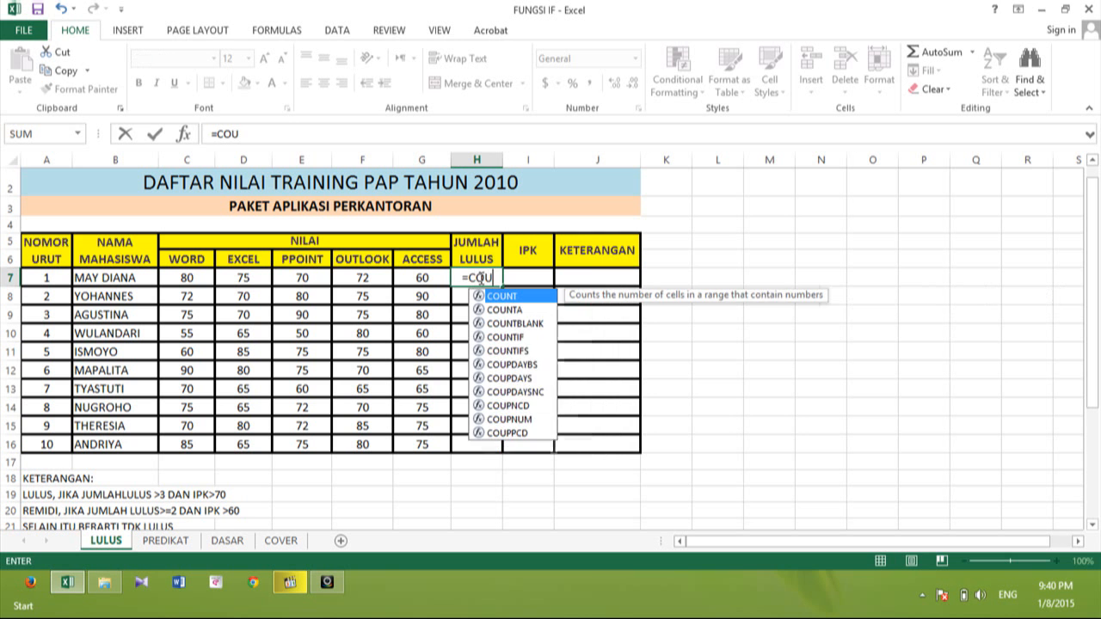
text(NTIF()
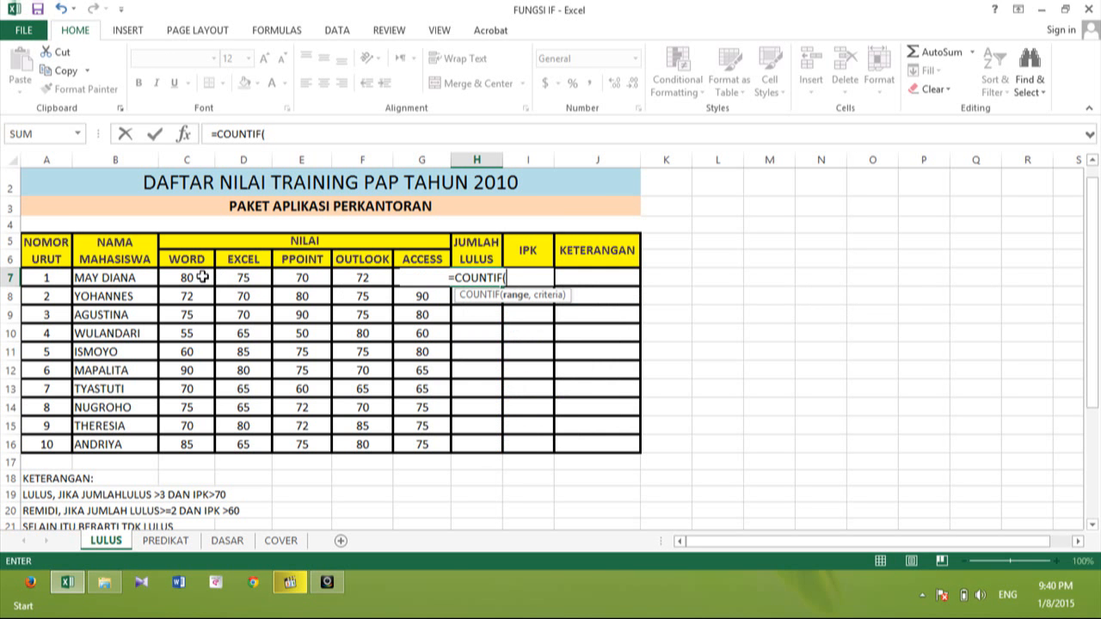
click(202, 277)
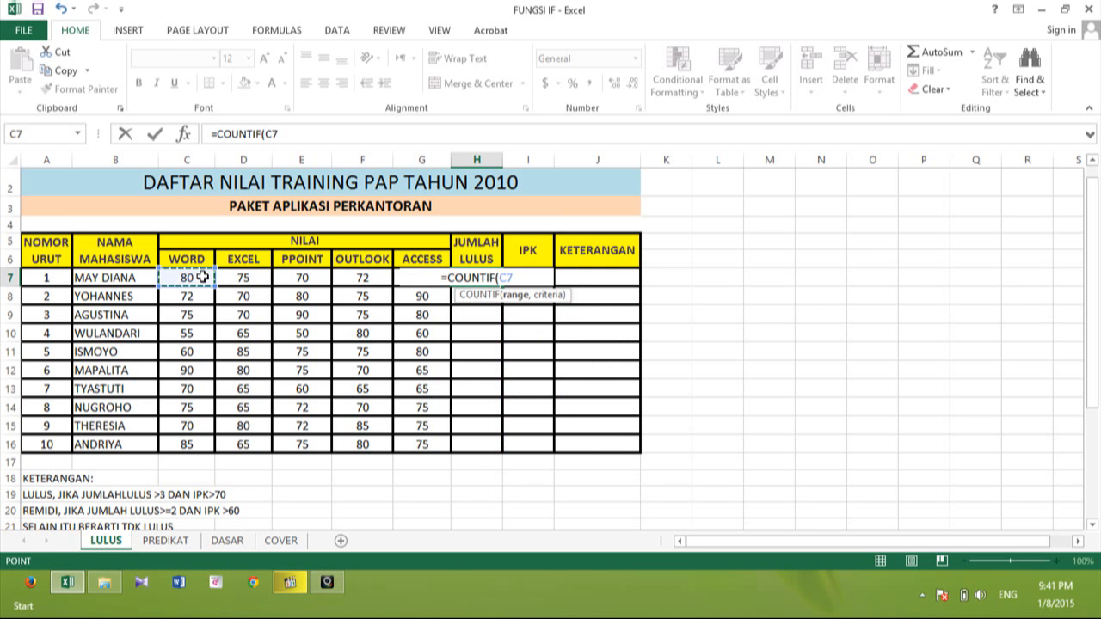
key(shift+Right)
key(shift+Right)
key(shift+Right)
key(shift+Right)
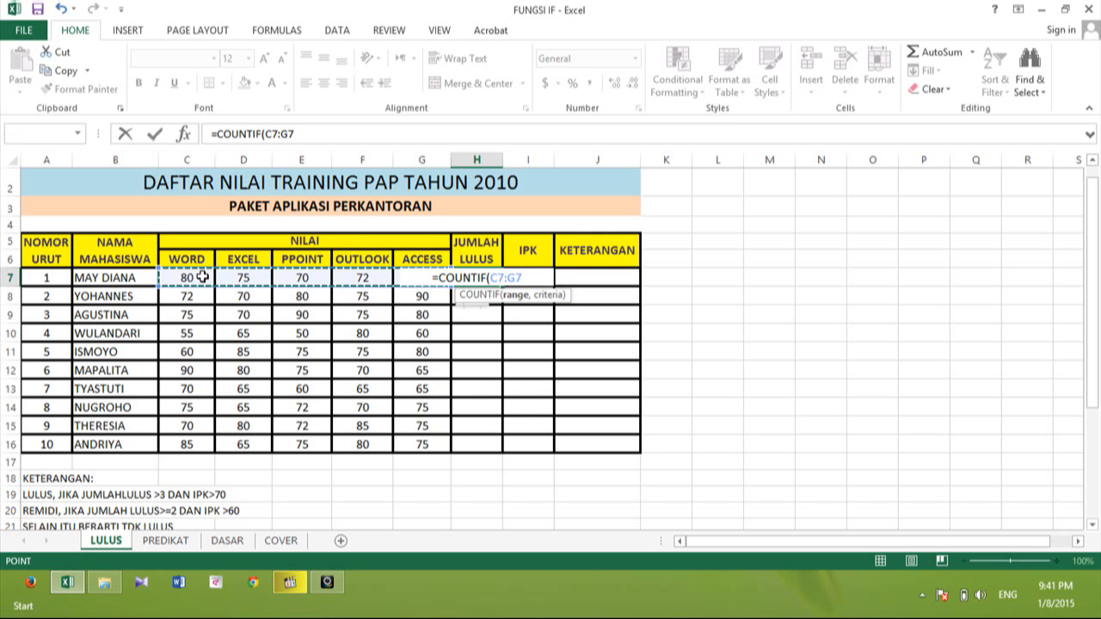
Step: Complete H7's COUNTIF formula with the criterion ">70" and fill it down through H16
text(,)
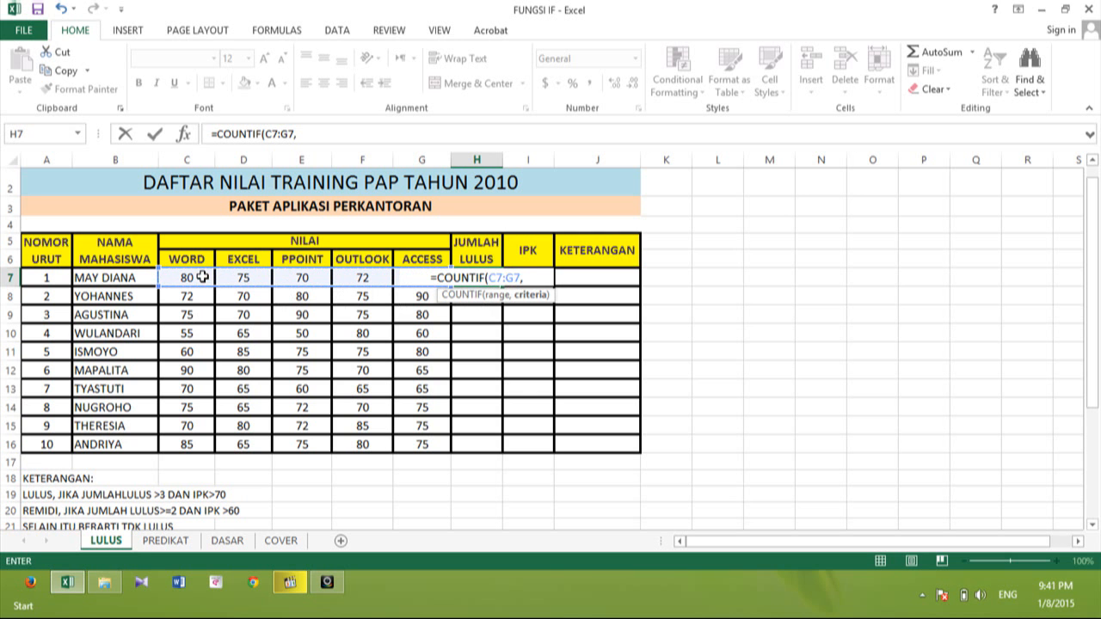
text(")
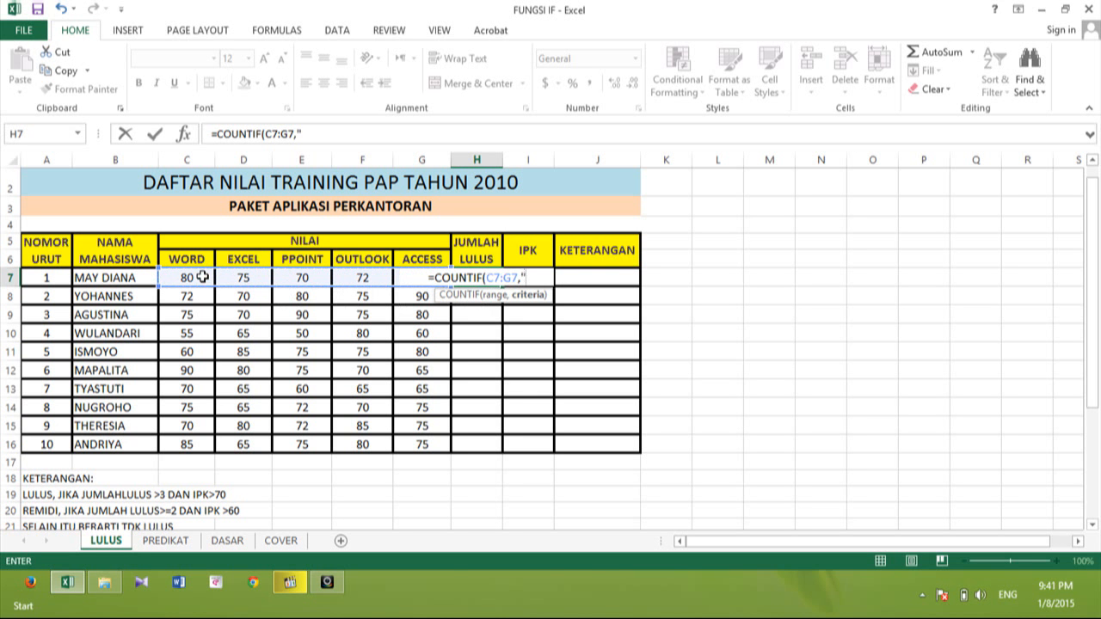
text(>)
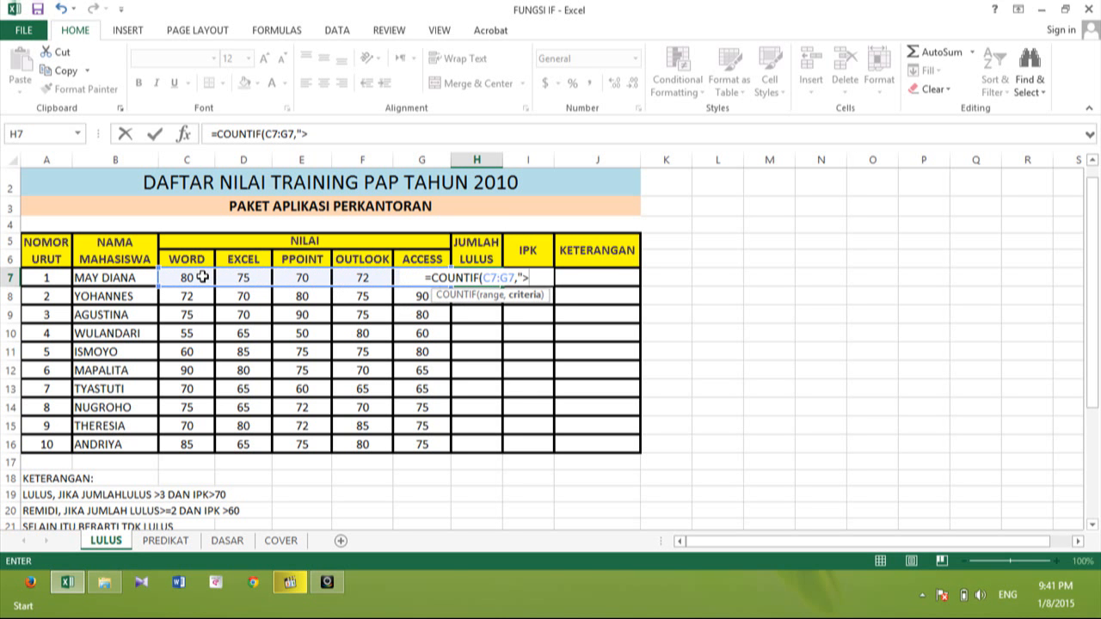
text(7)
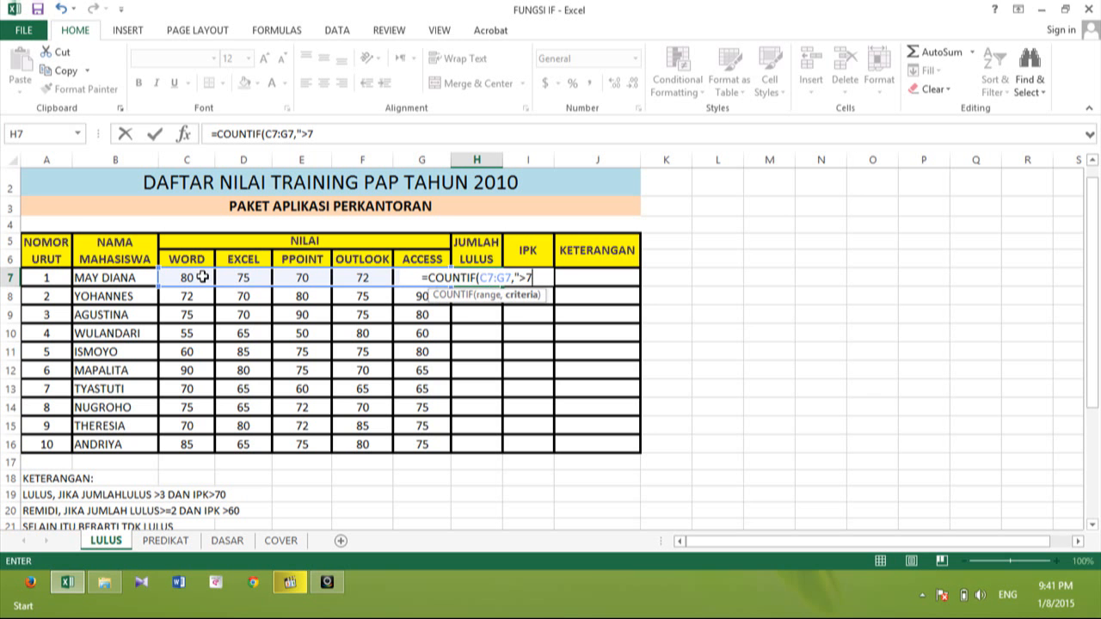
text(0")
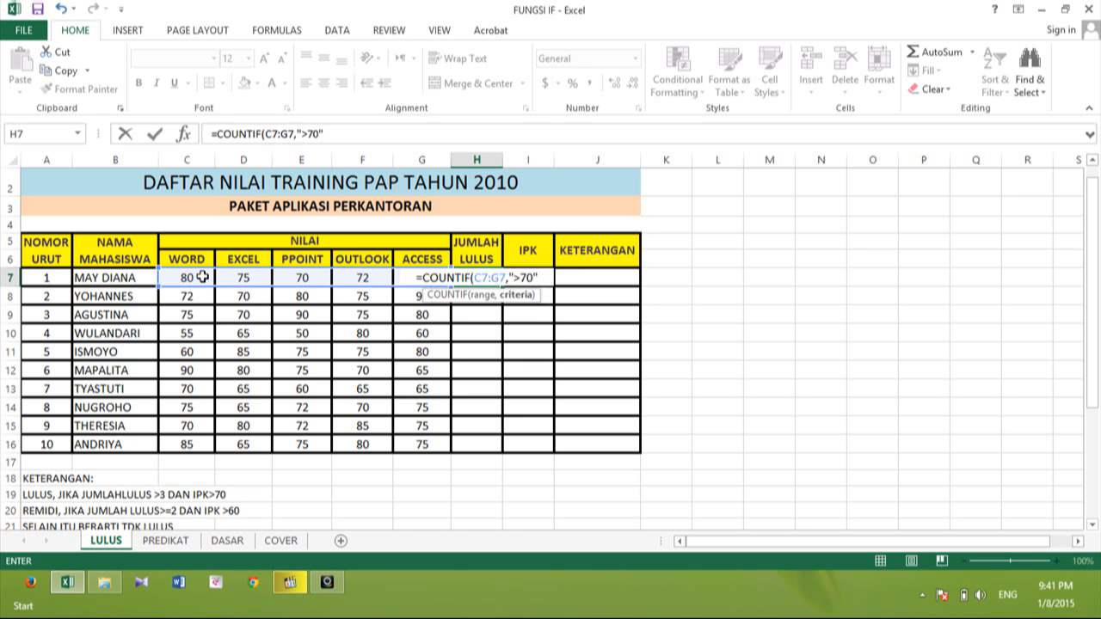
text())
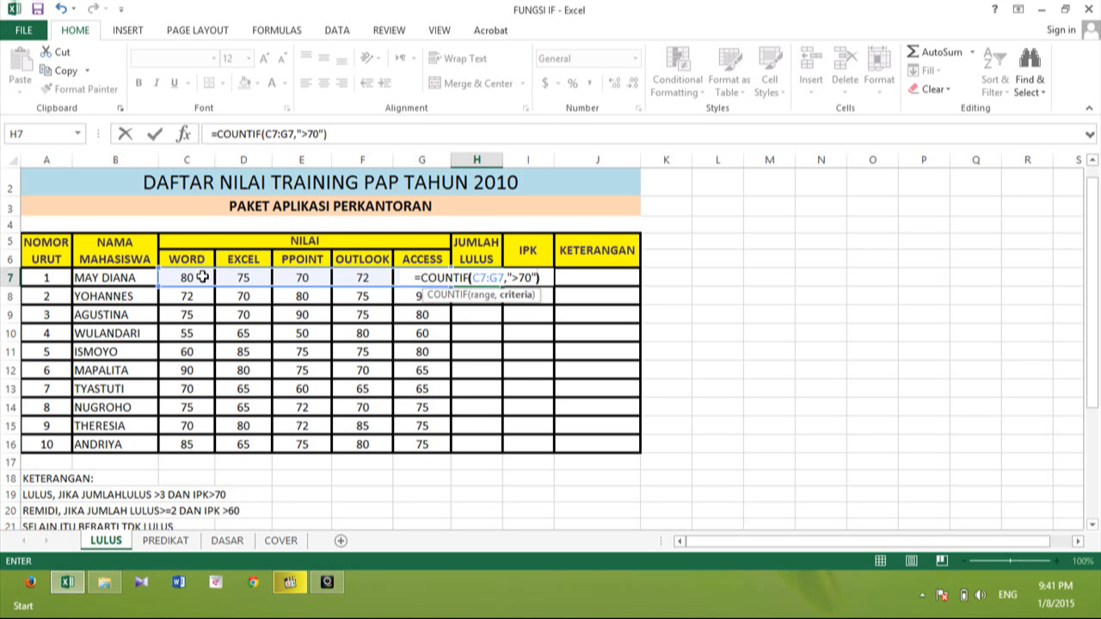
key(Return)
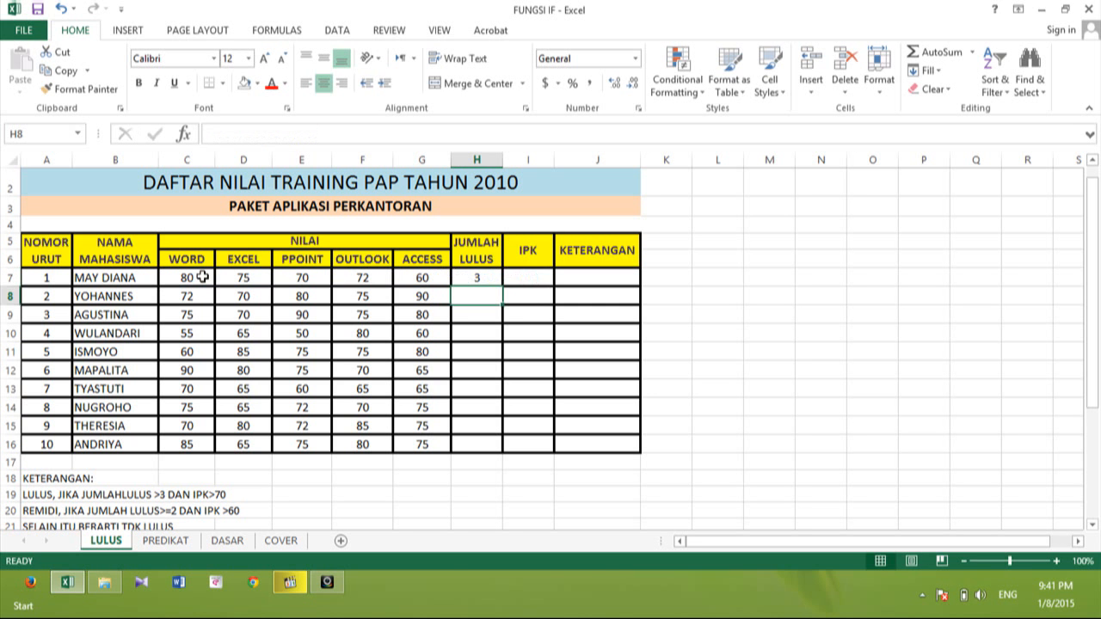
key(Up)
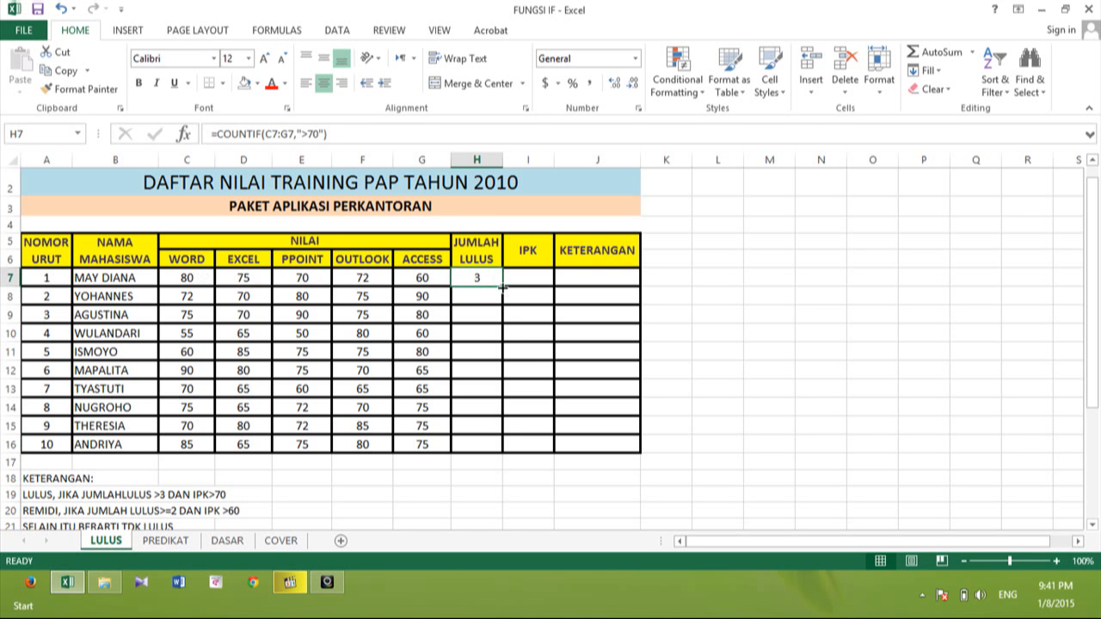
drag(502, 286, 499, 452)
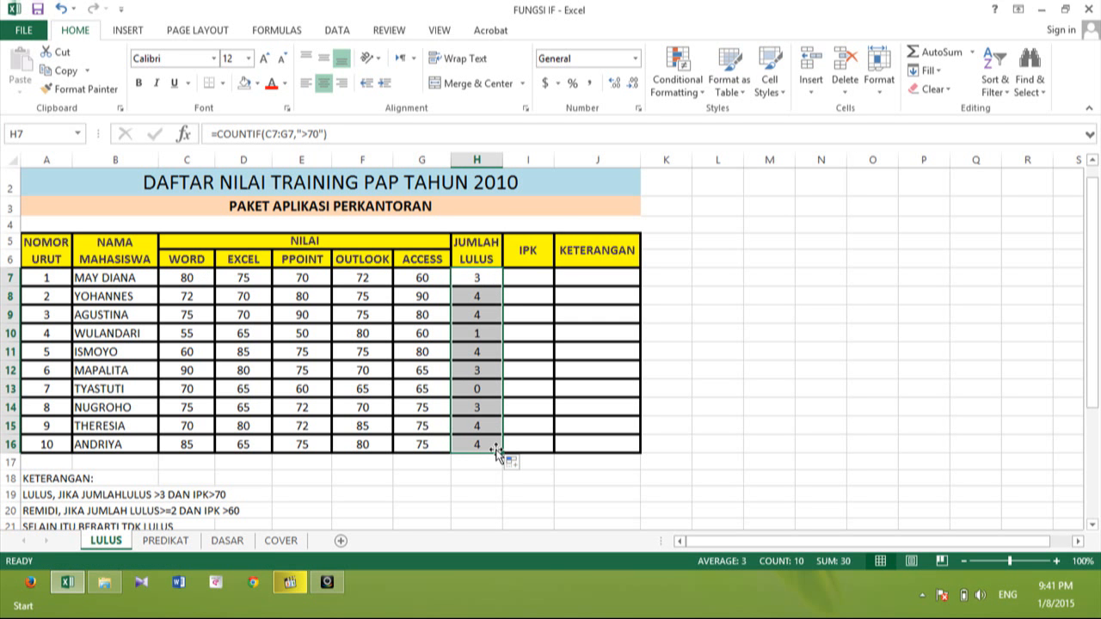
Step: Begin an AVERAGE formula in I7 of the IPK column over the scores C7:G7
click(534, 280)
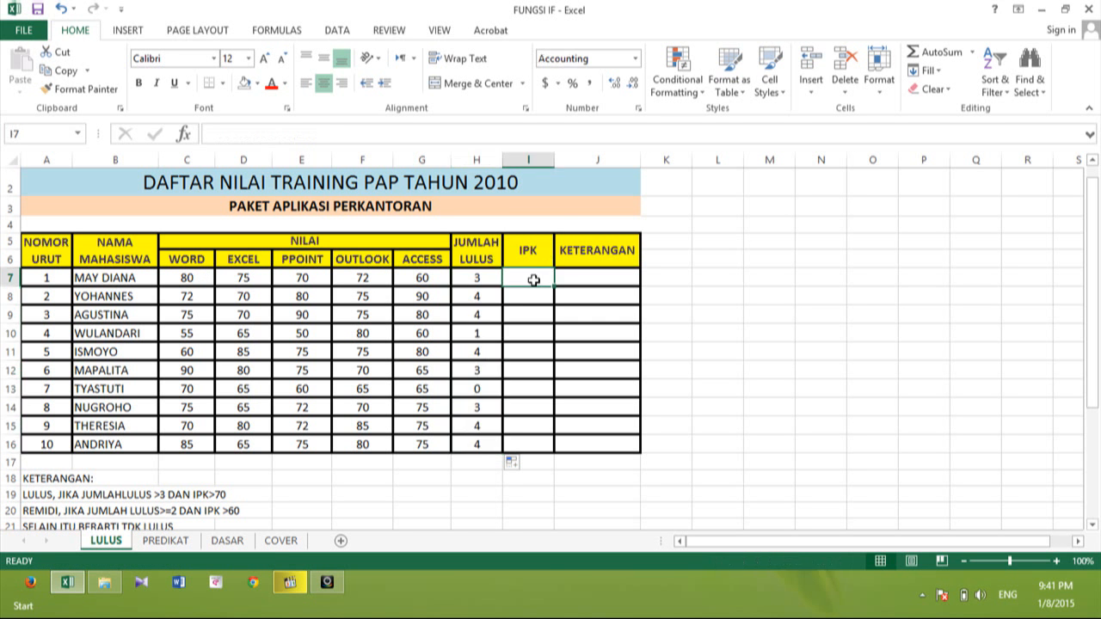
text(=)
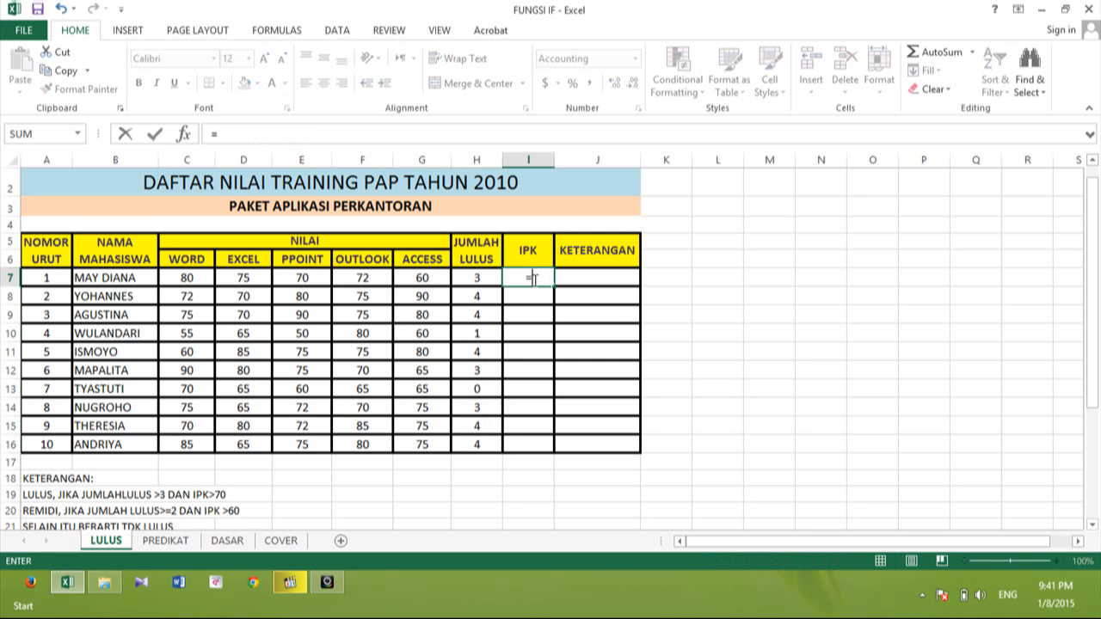
text(AV)
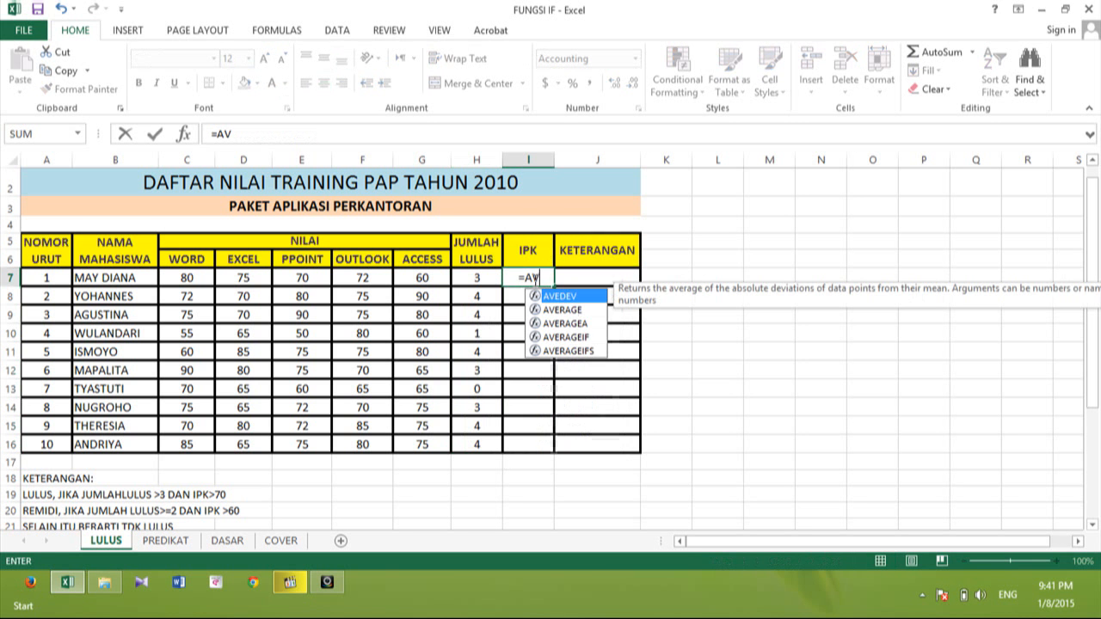
text(ER)
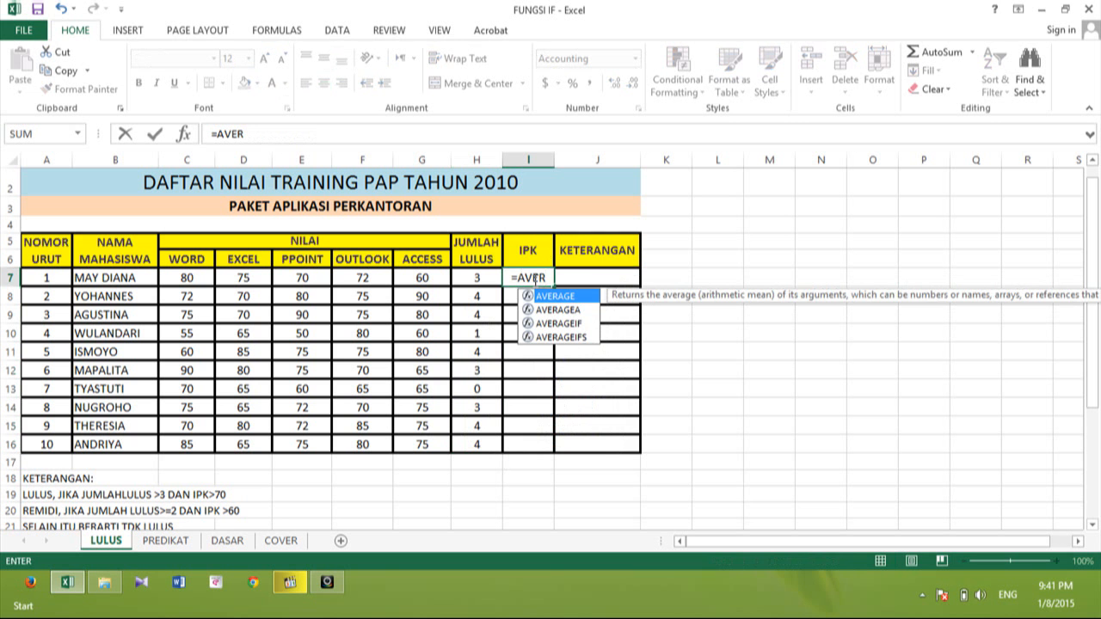
text(AGE)
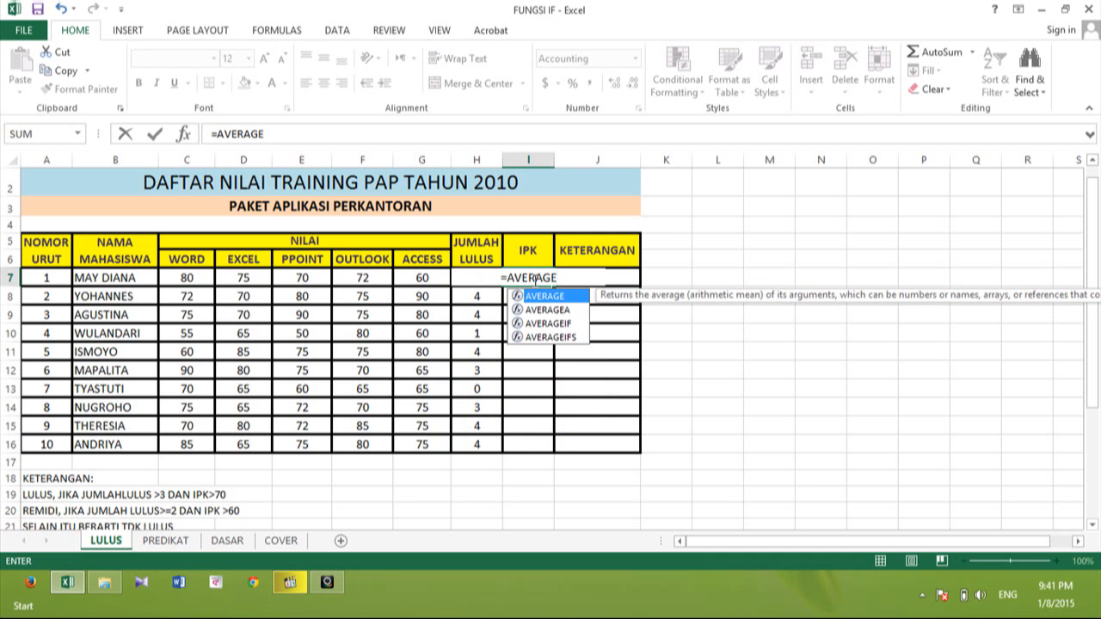
text(()
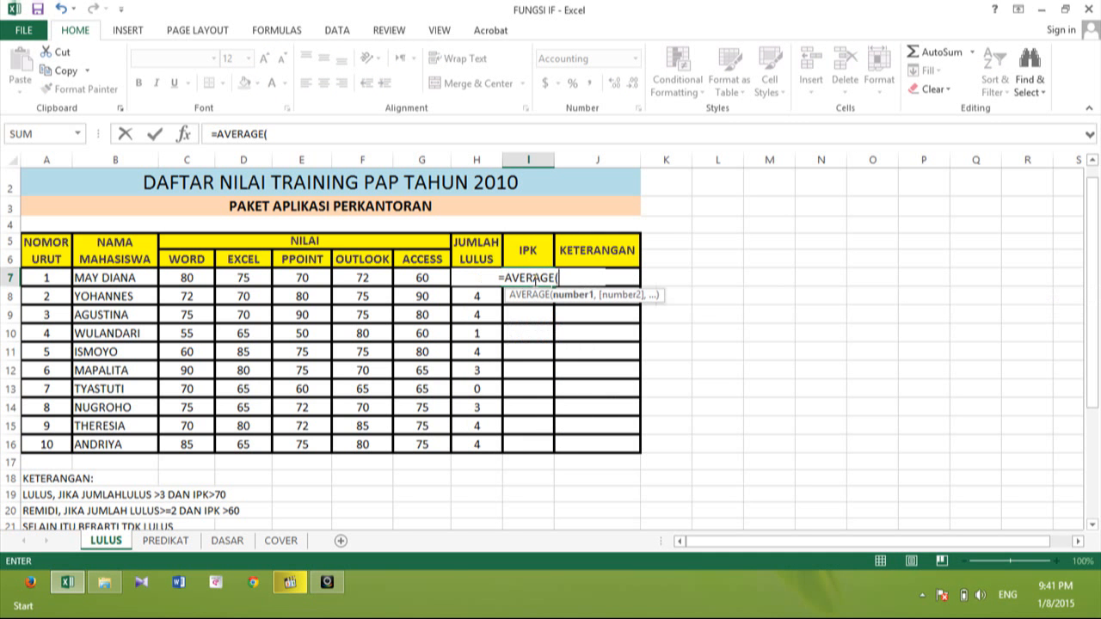
click(176, 277)
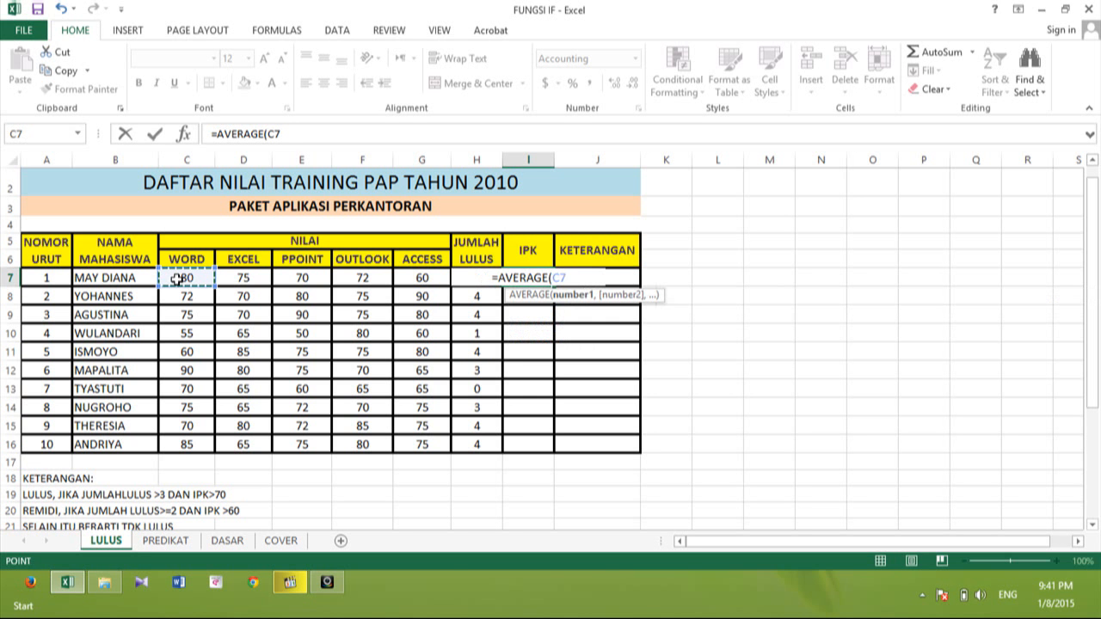
key(shift+Right)
key(shift+Right)
key(shift+Right)
key(shift+Right)
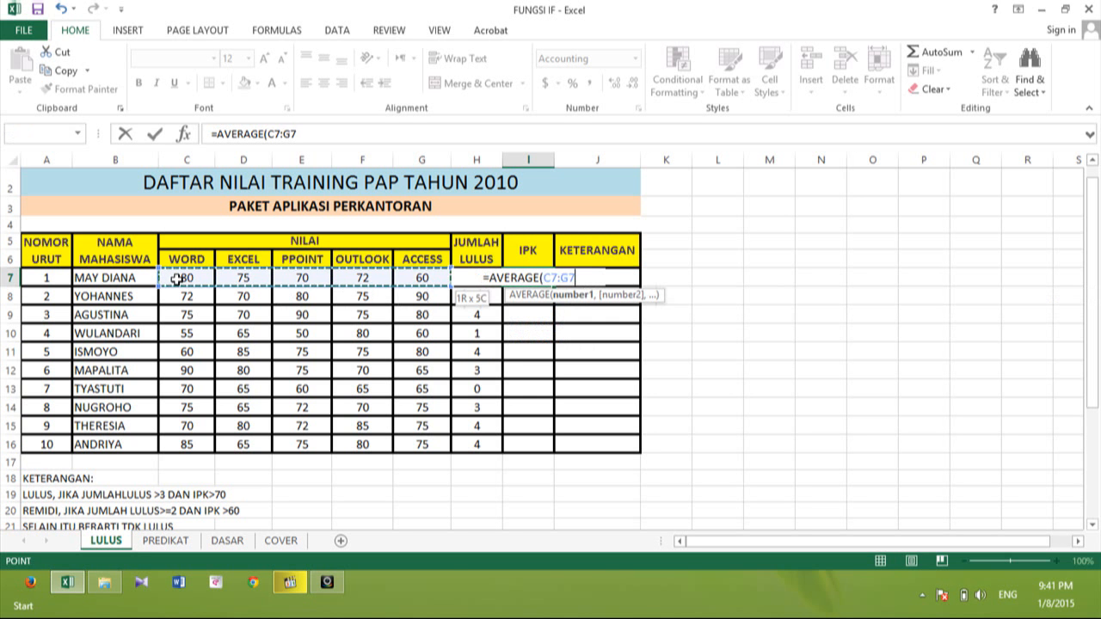
Step: Complete I7's formula as =AVERAGE(C7:G7) and fill it down the IPK column through I16
text())
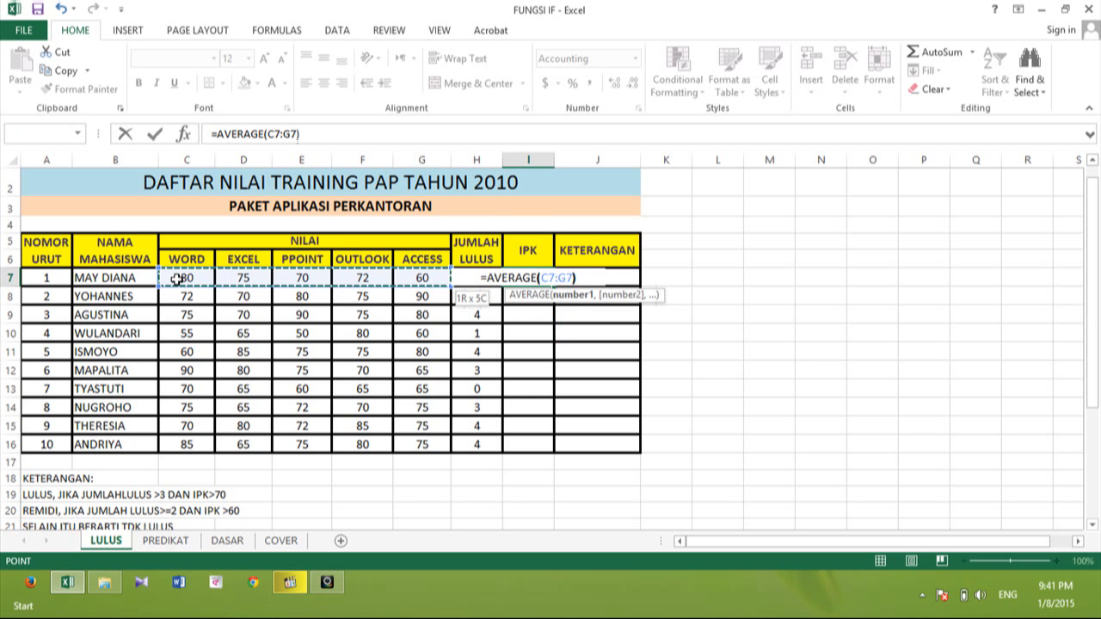
key(Return)
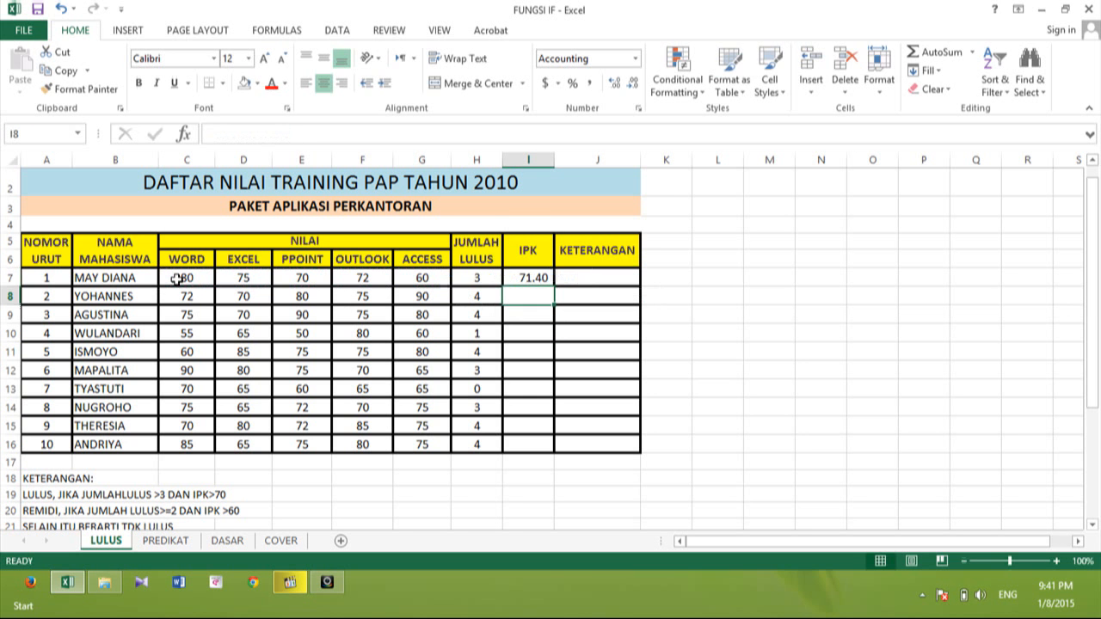
key(Up)
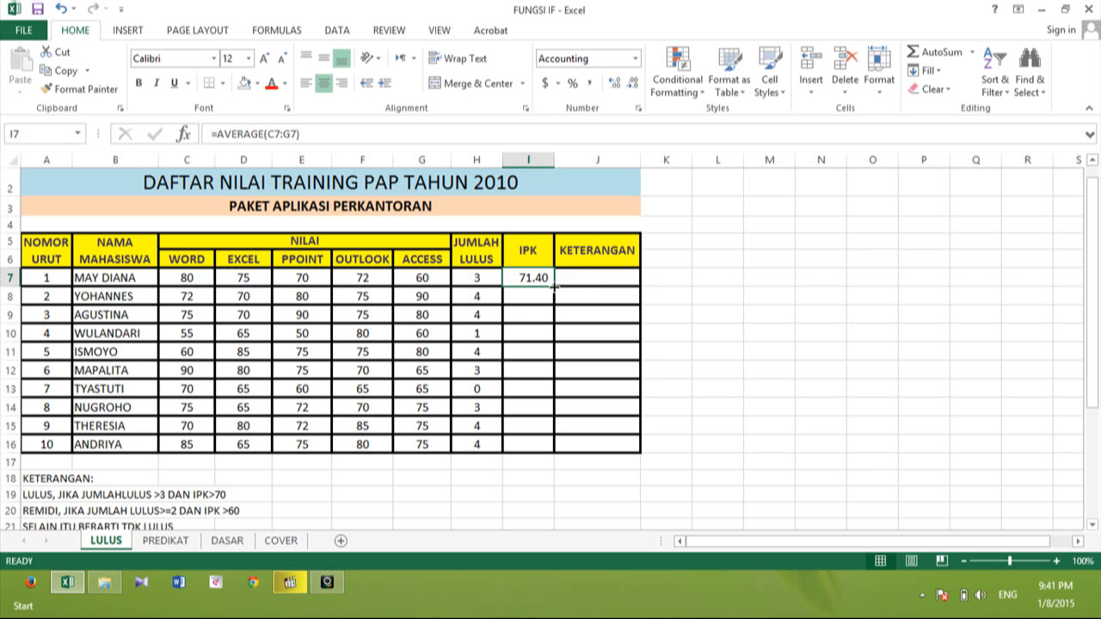
drag(554, 288, 552, 449)
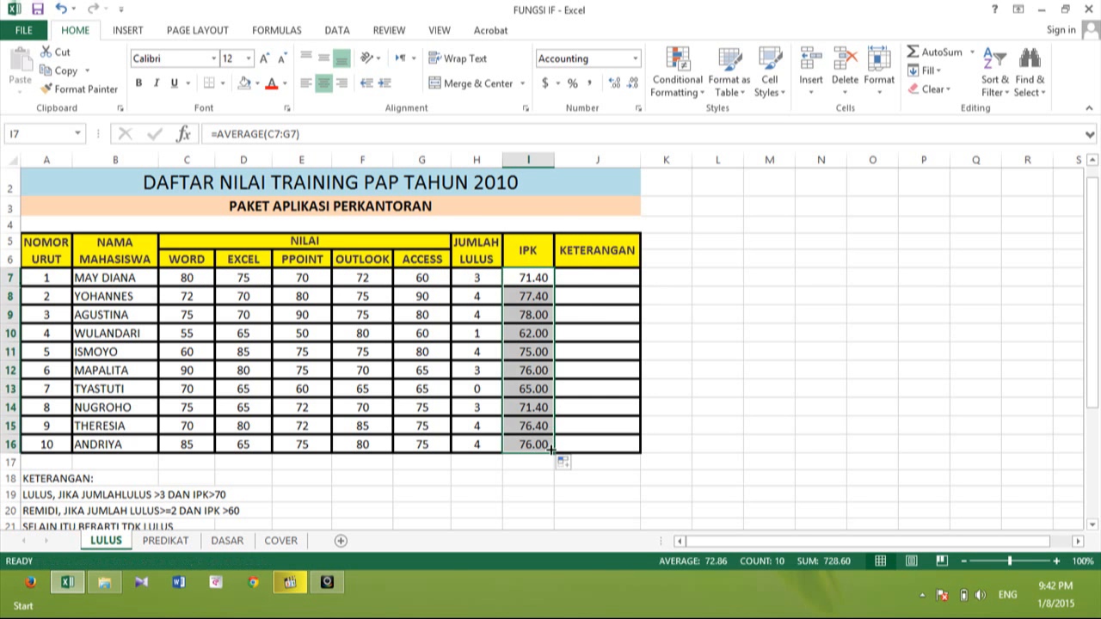
Step: Review the KETERANGAN rules in A19:A21 and begin J7's formula with an AND test nested inside IF
click(579, 280)
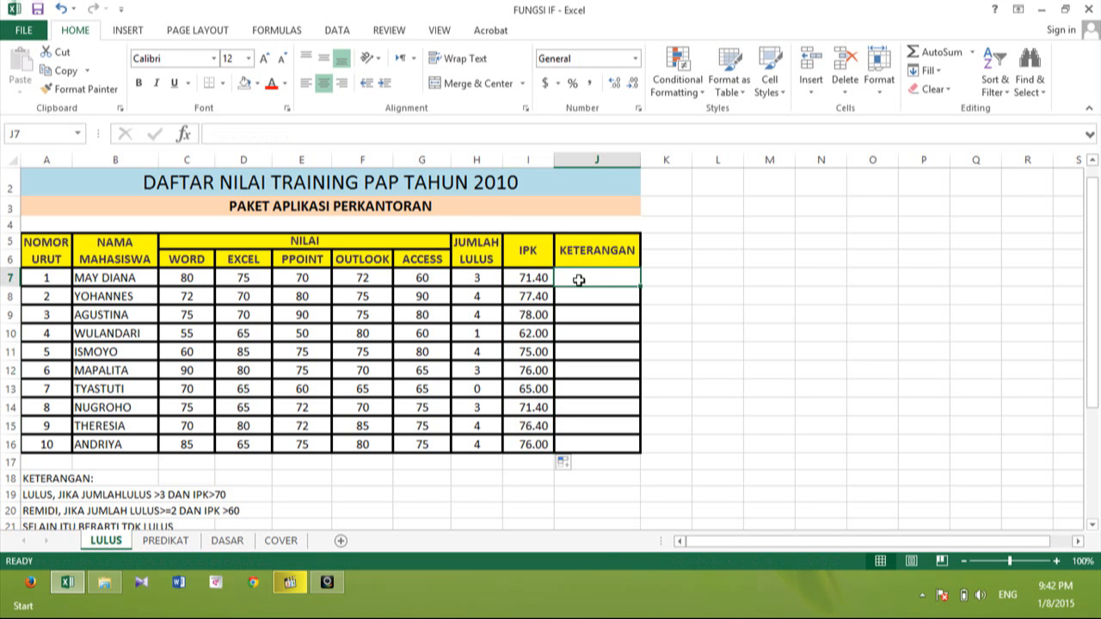
click(43, 499)
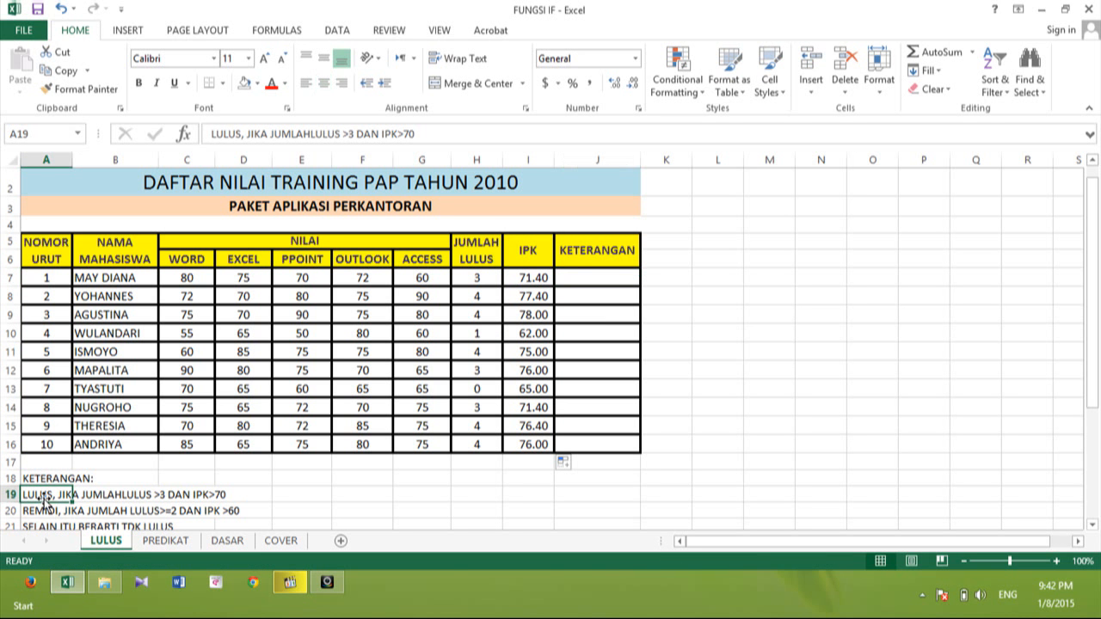
key(Down)
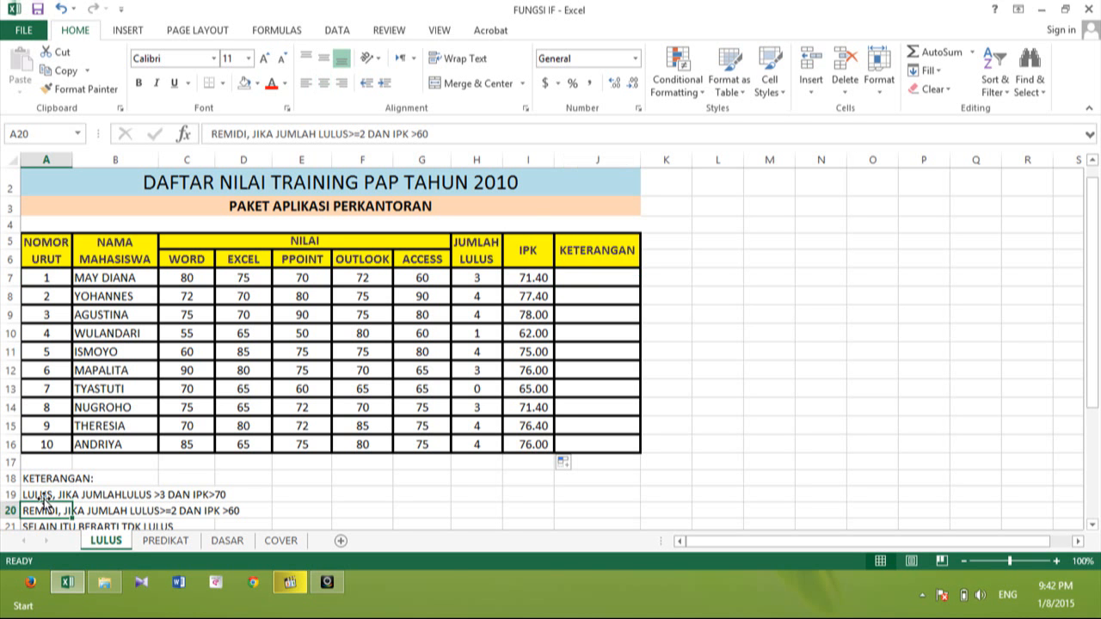
key(Down)
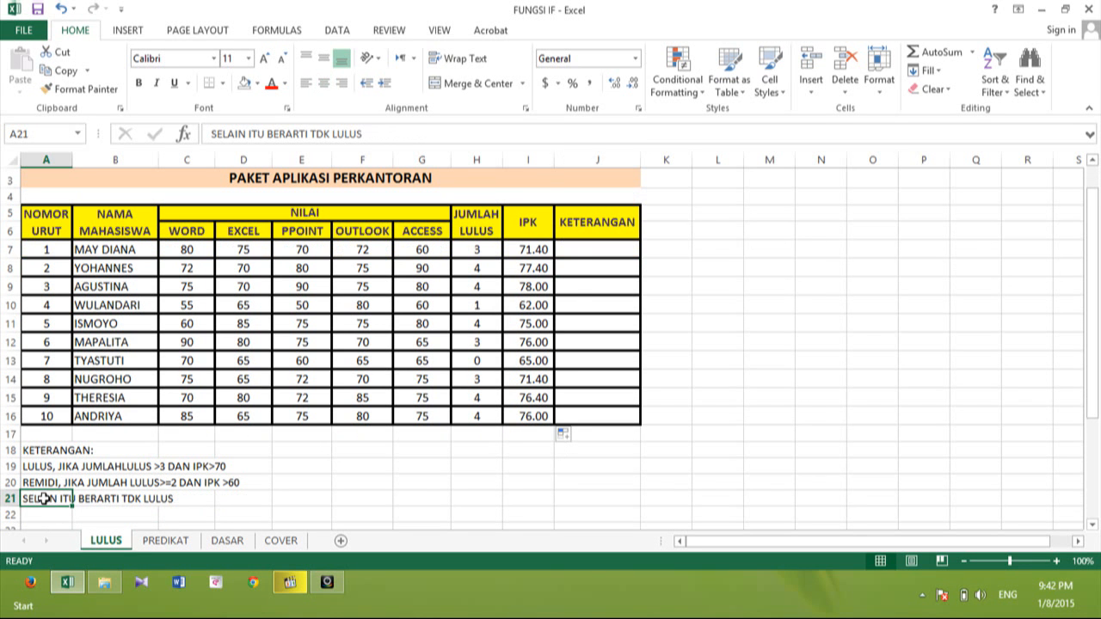
click(579, 249)
text(=)
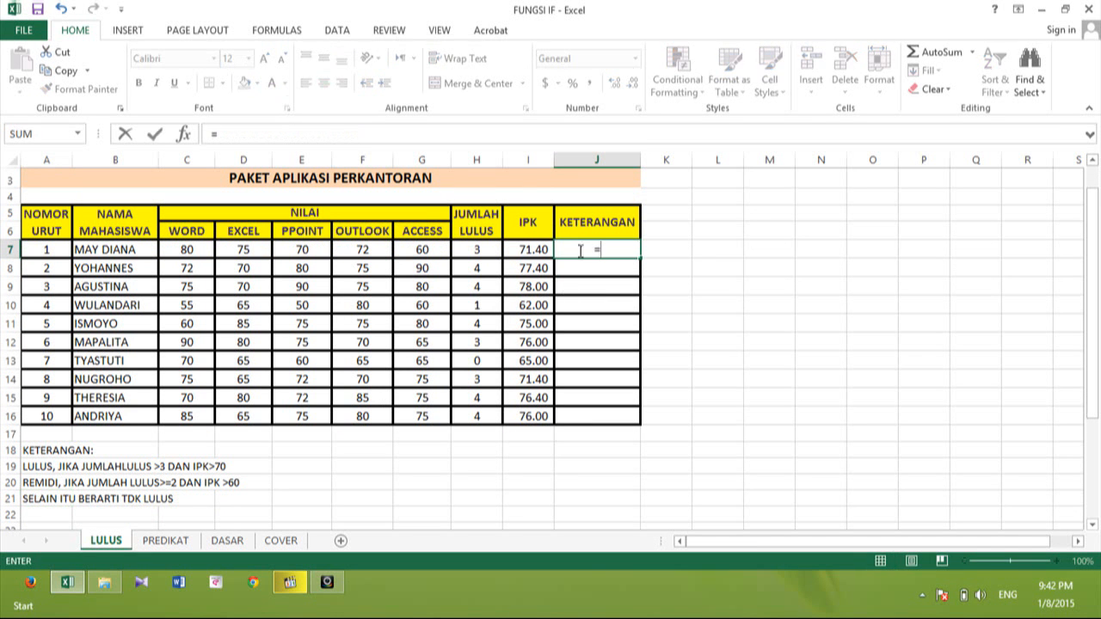
text(IF)
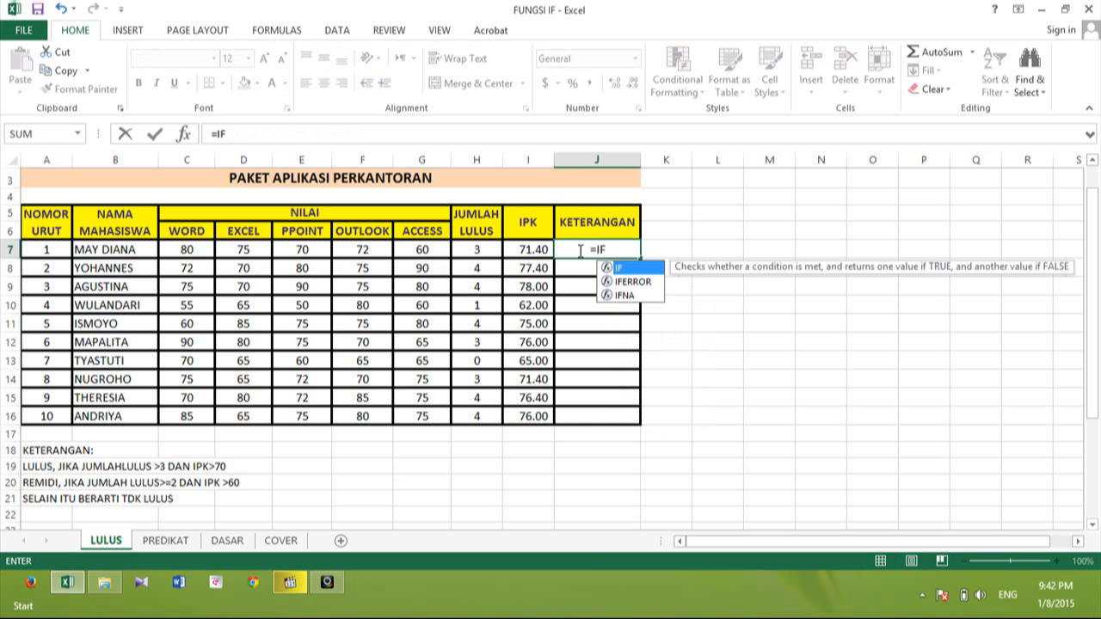
text(()
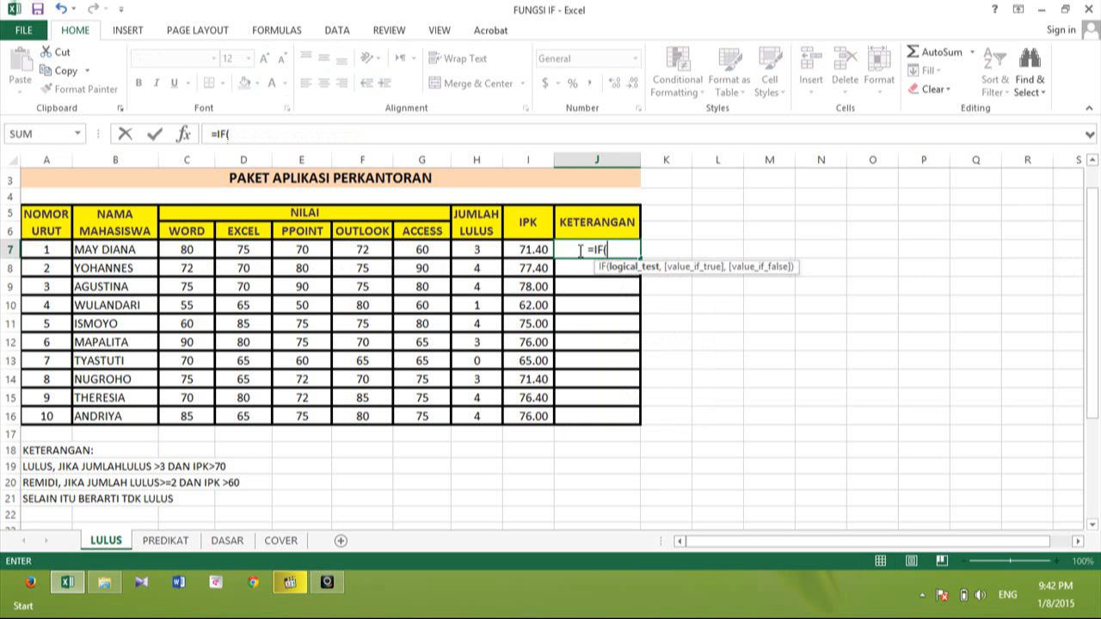
text(AND)
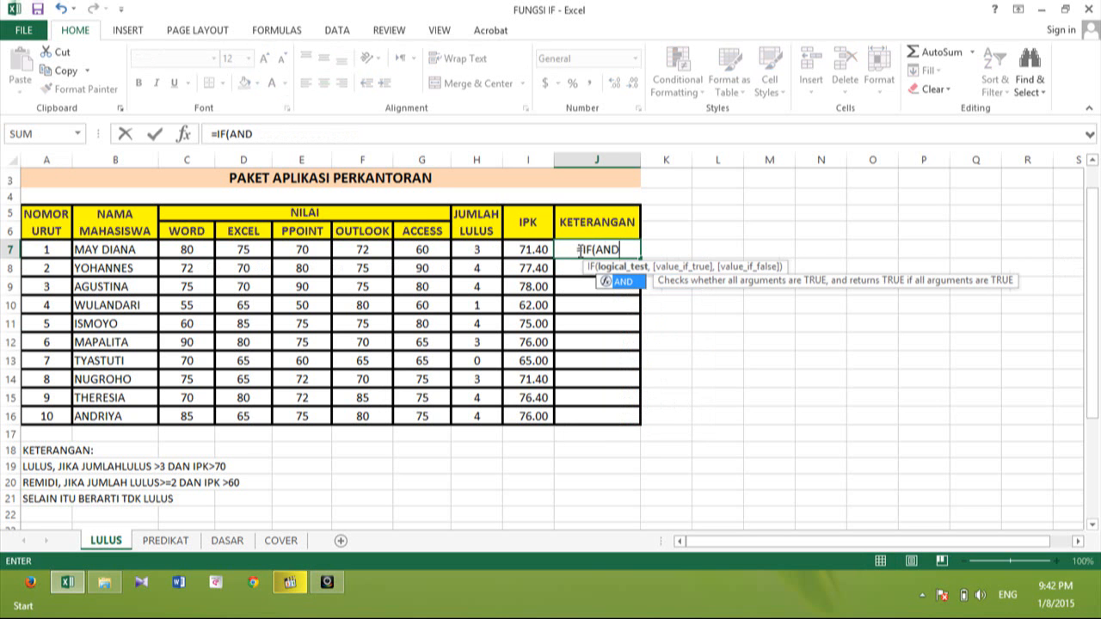
text(()
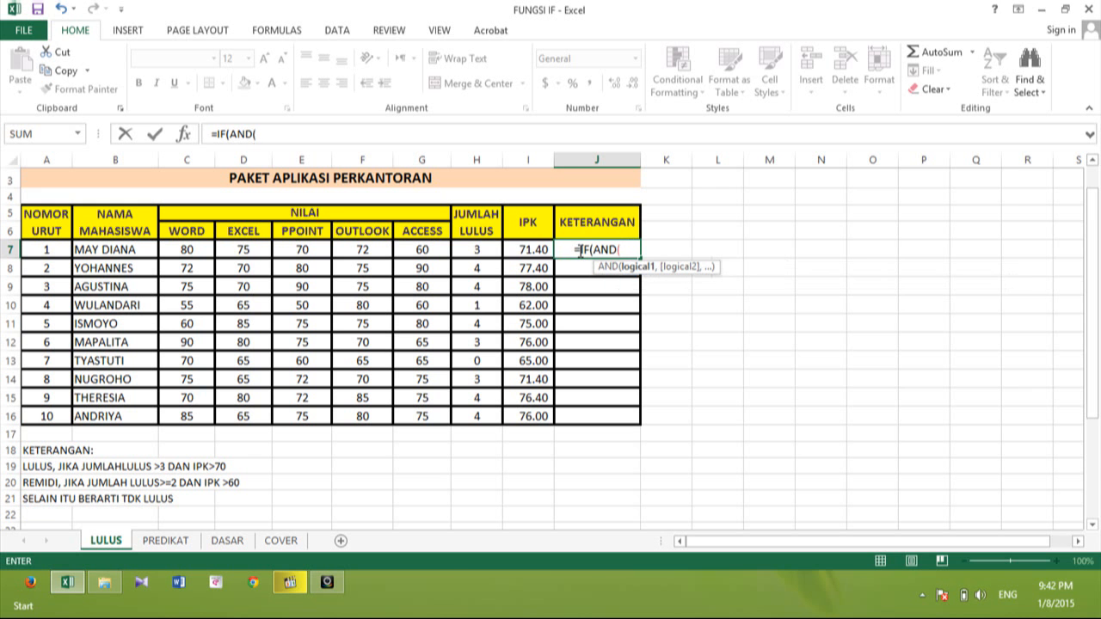
Step: Complete the AND test in J7's formula with the conditions H7>3 and I7>70
key(Left)
key(Left)
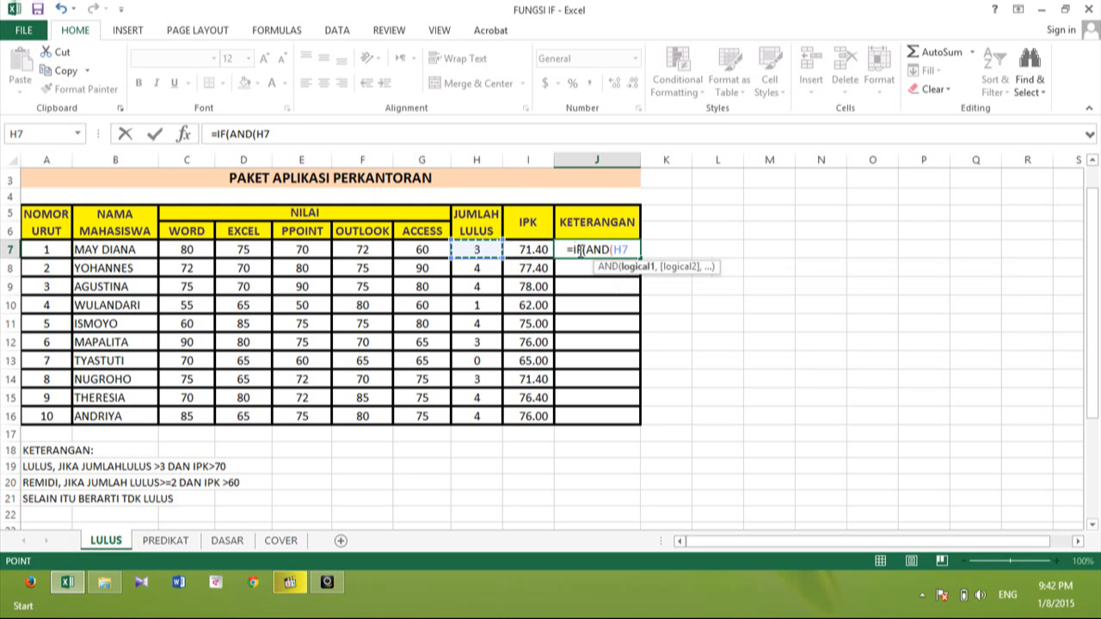
text(>3)
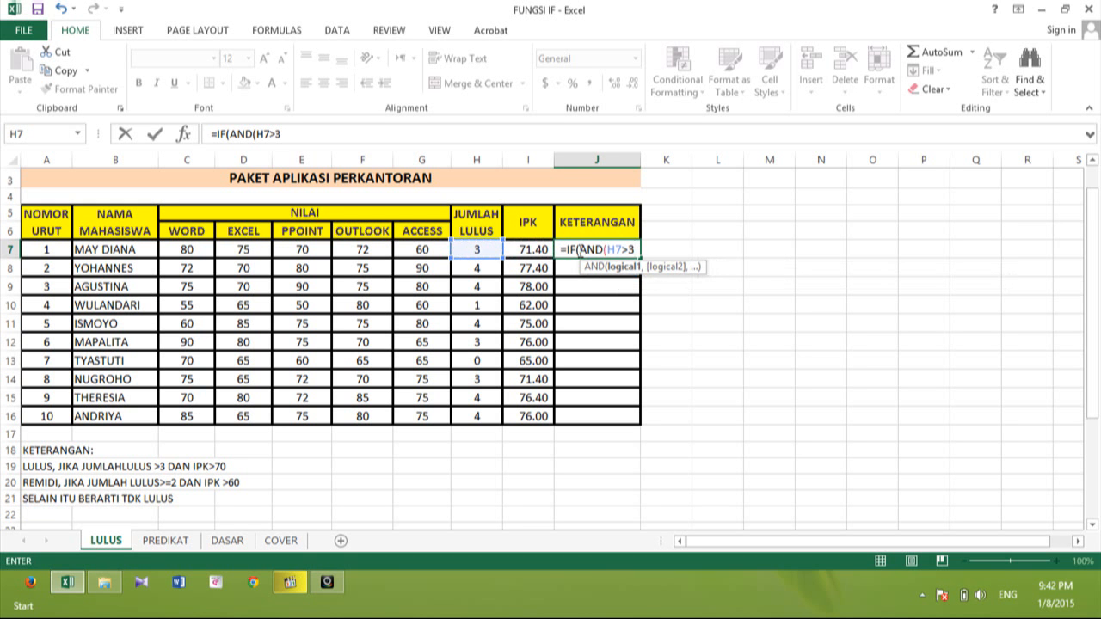
text(,)
key(Left)
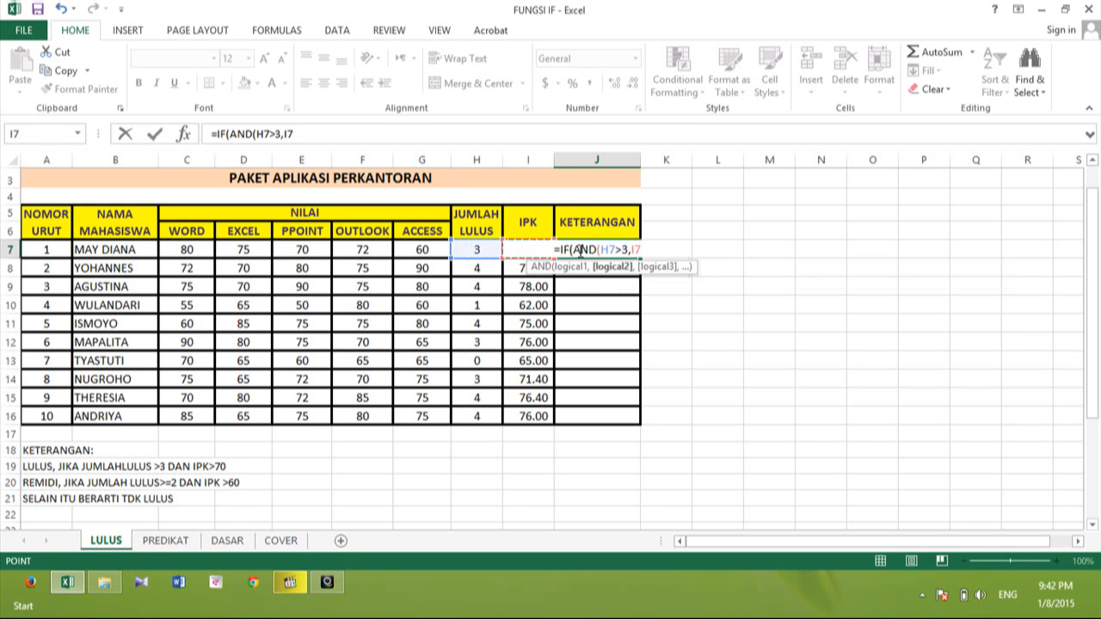
text(>)
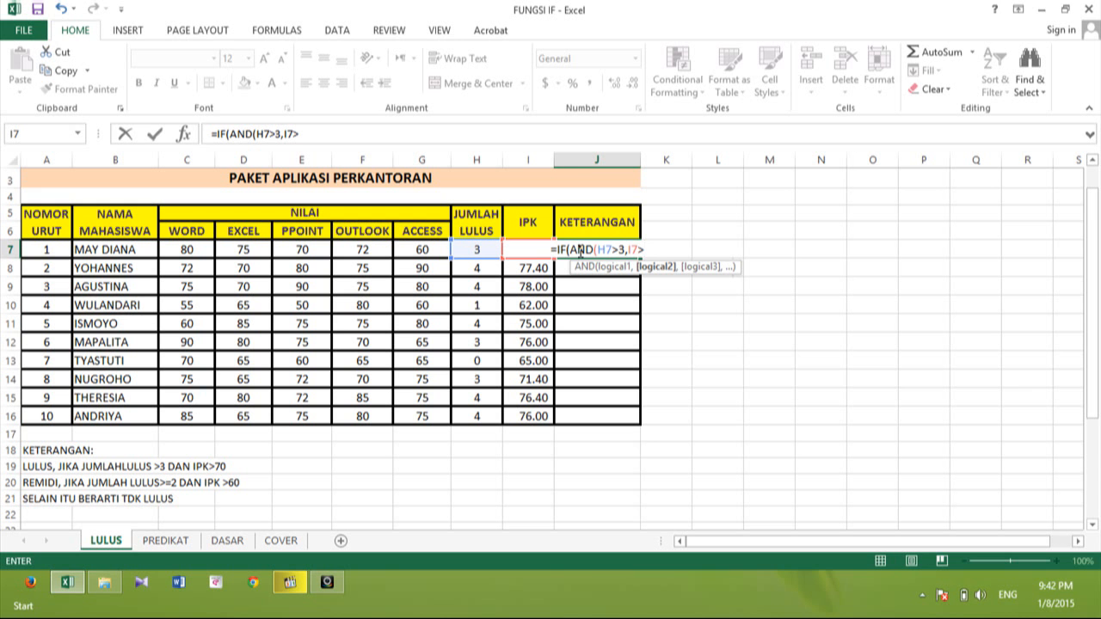
text(70)
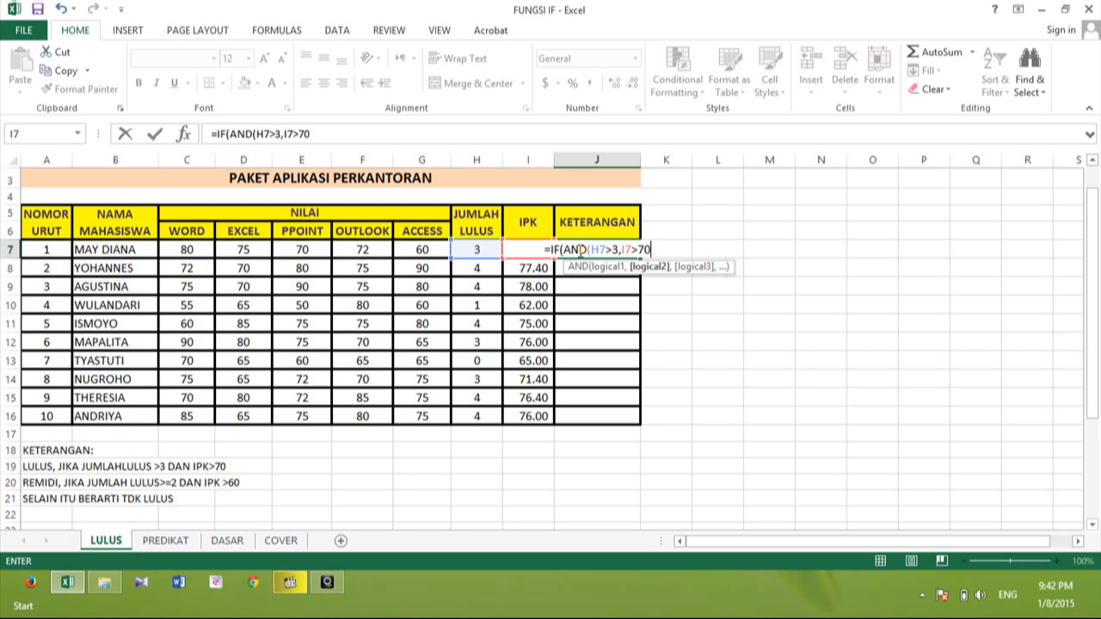
text())
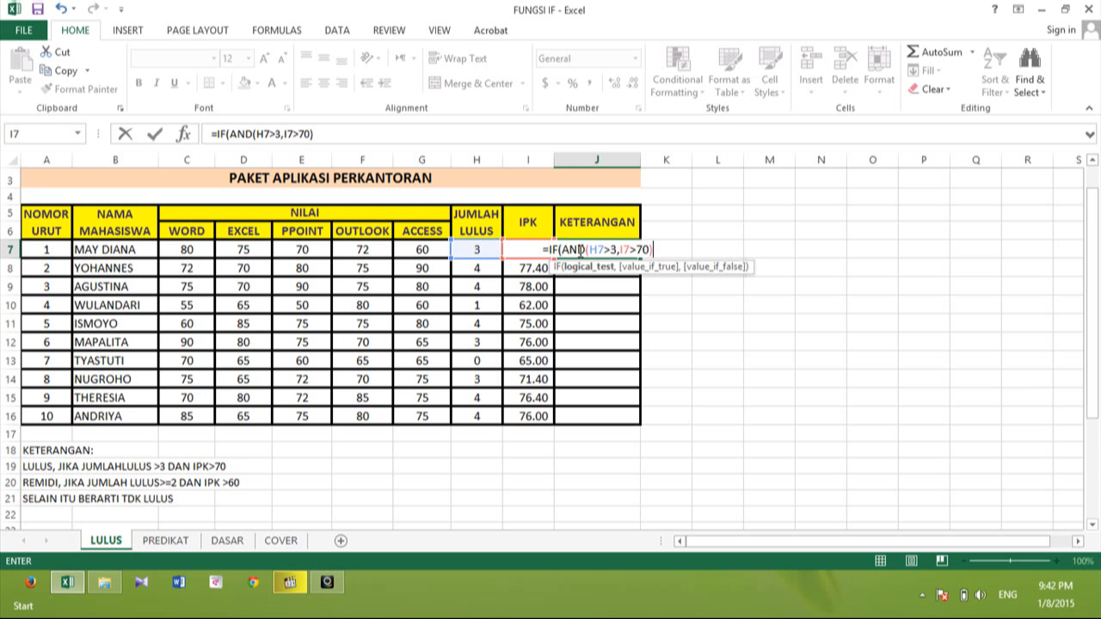
Step: Set "LULUS" as the value if true in J7's formula and begin a nested IF(AND( as the value if false
text(,")
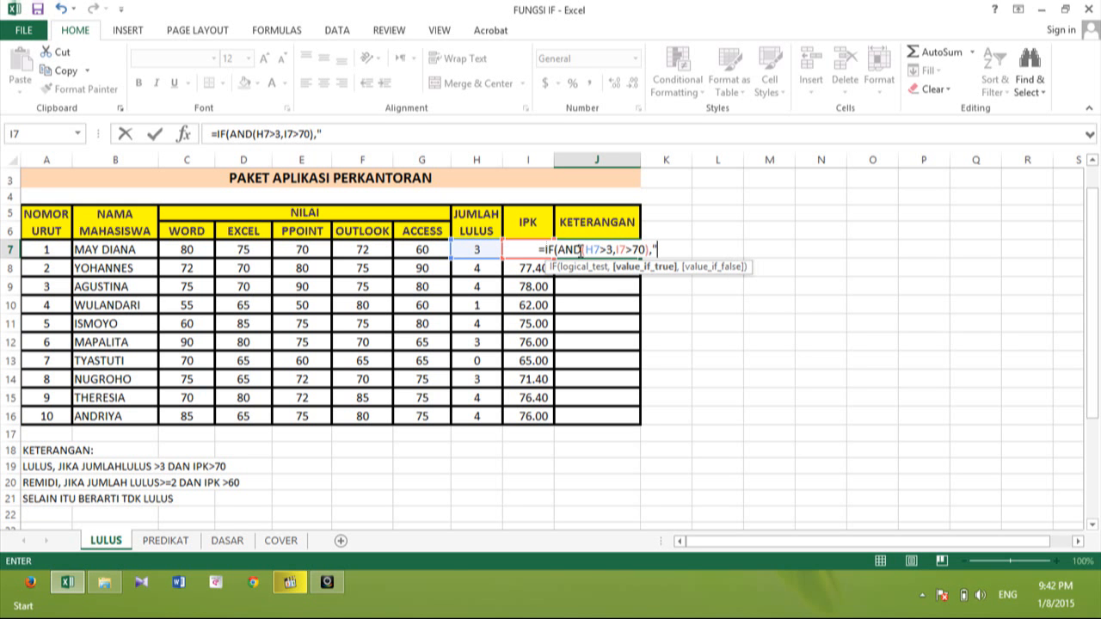
text(LUL)
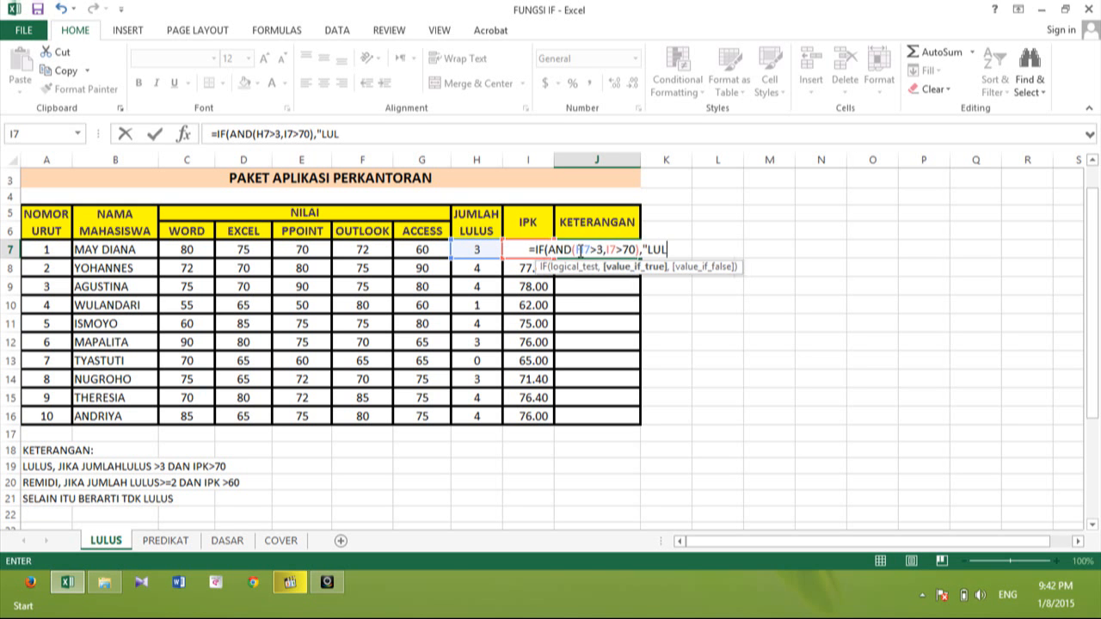
text(US")
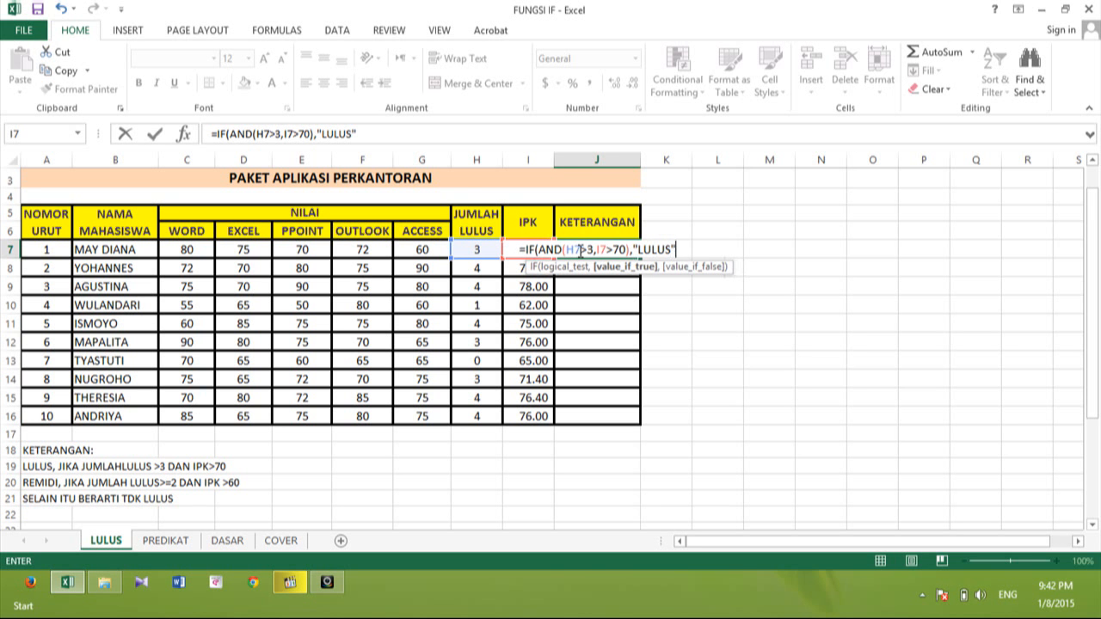
text(,IF)
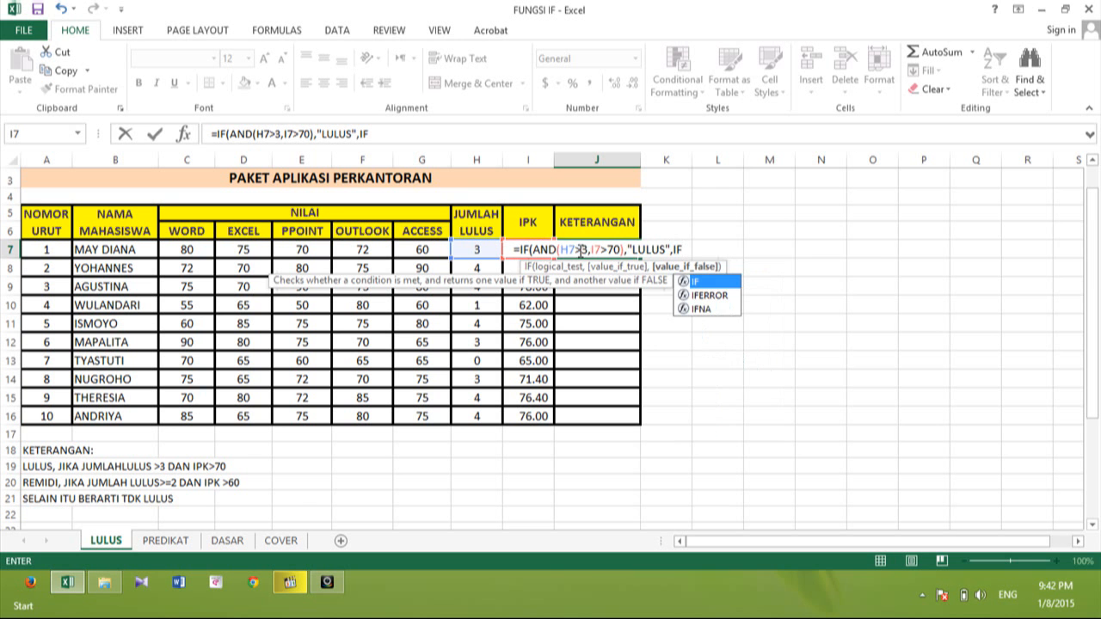
text((AND)
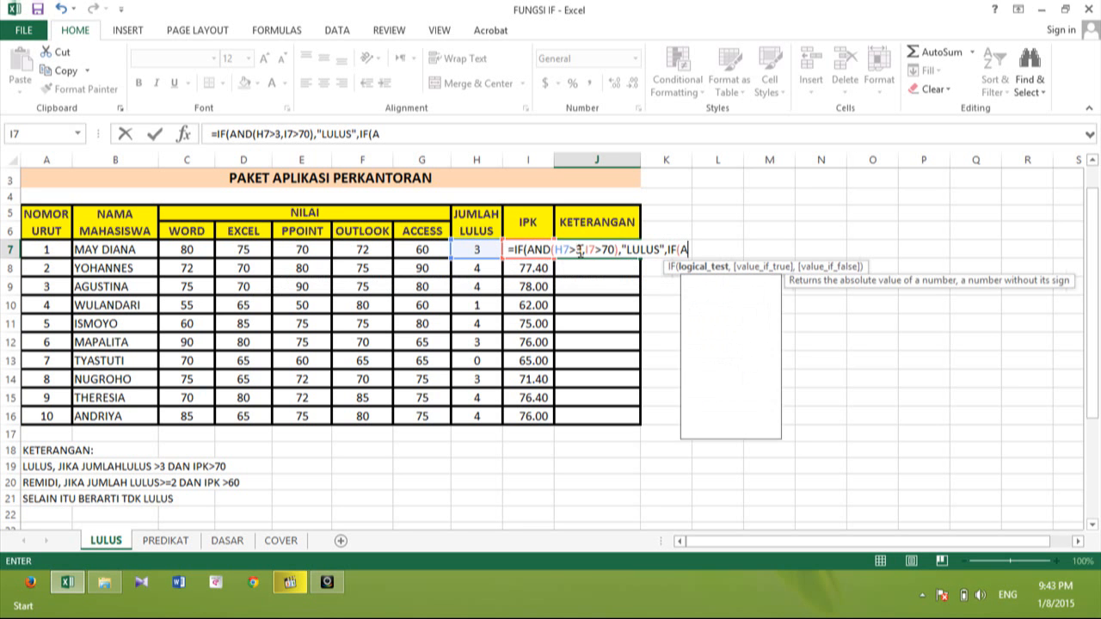
text(()
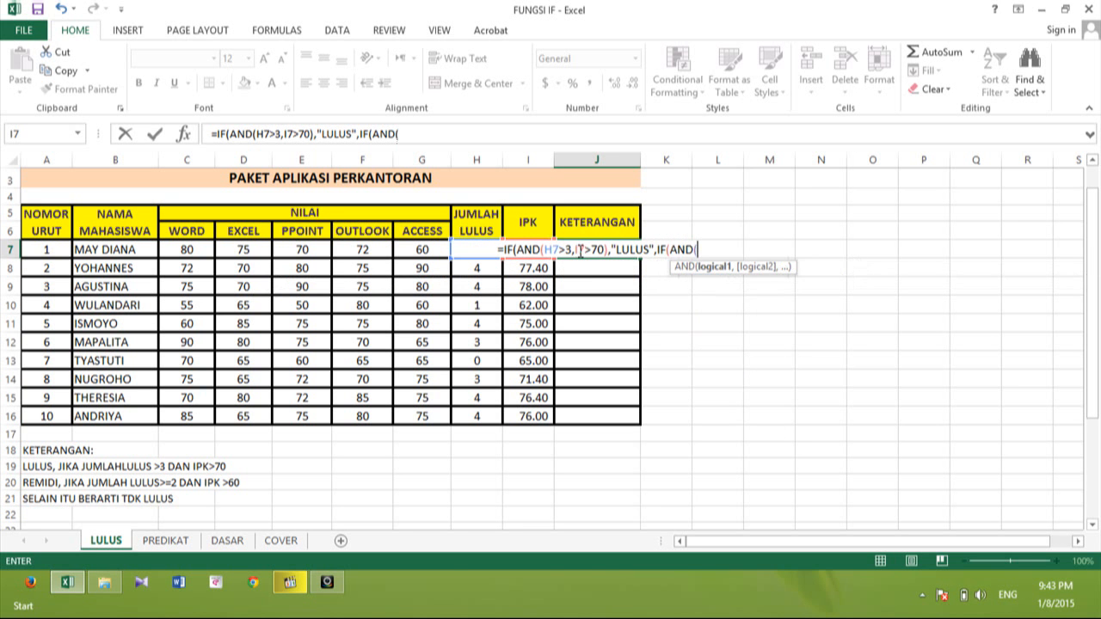
Step: Complete the nested IF's AND test in J7 with the conditions H7>=2 and I7>60
key(Left)
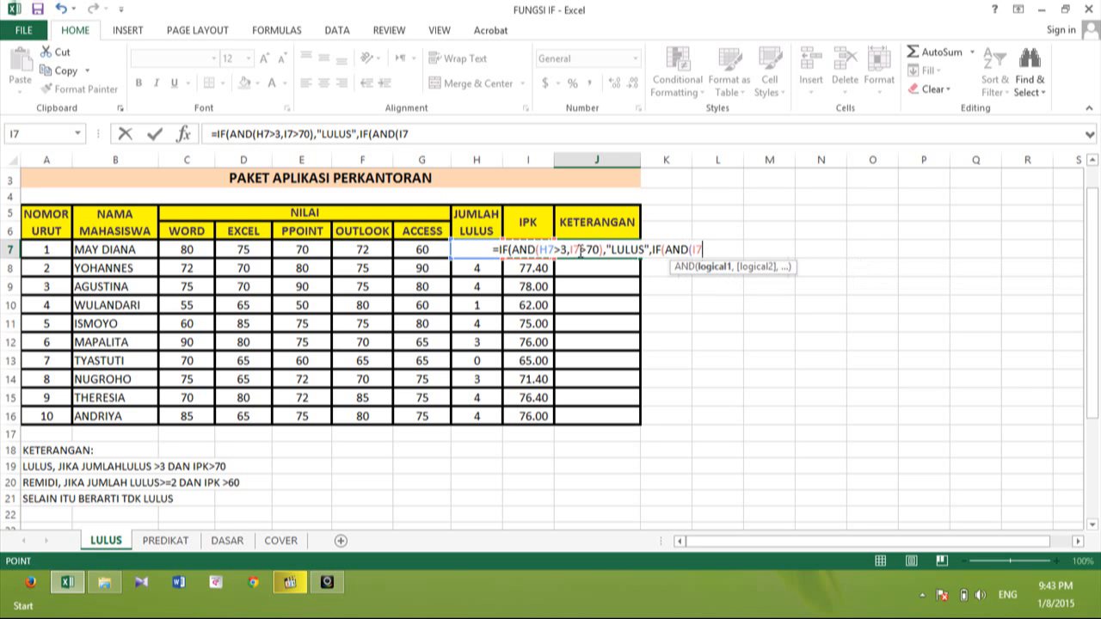
key(Left)
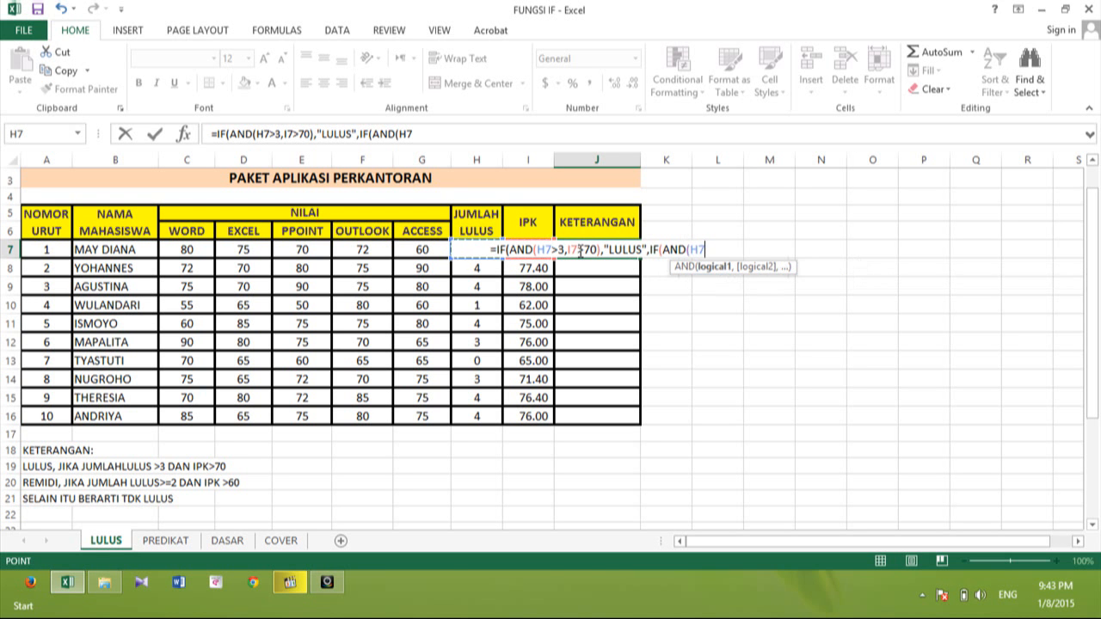
text(>=)
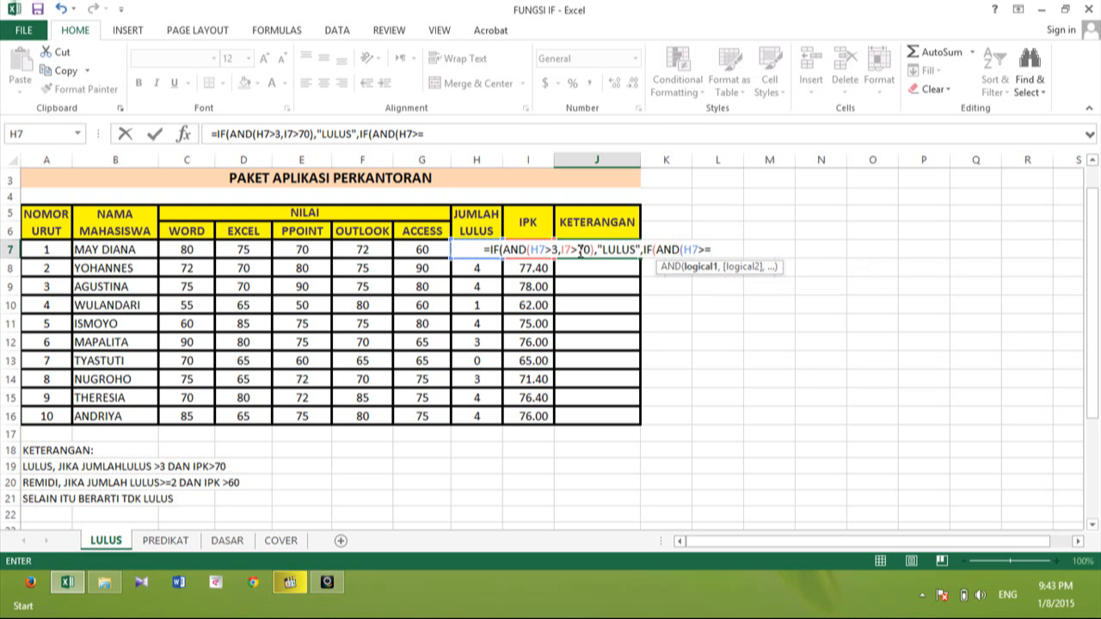
text(2)
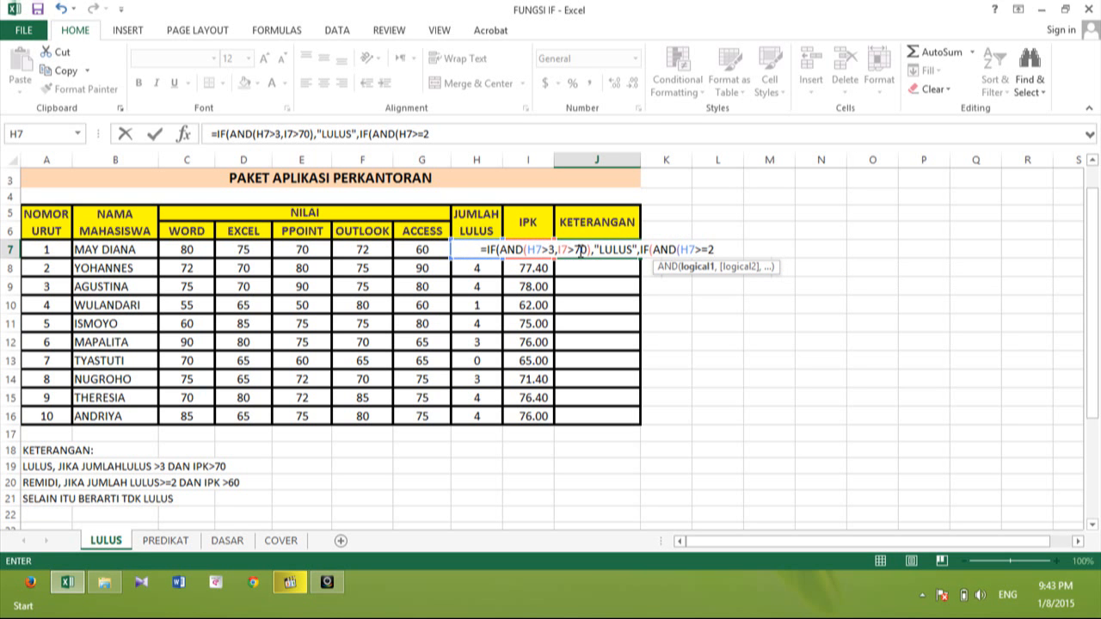
text(,)
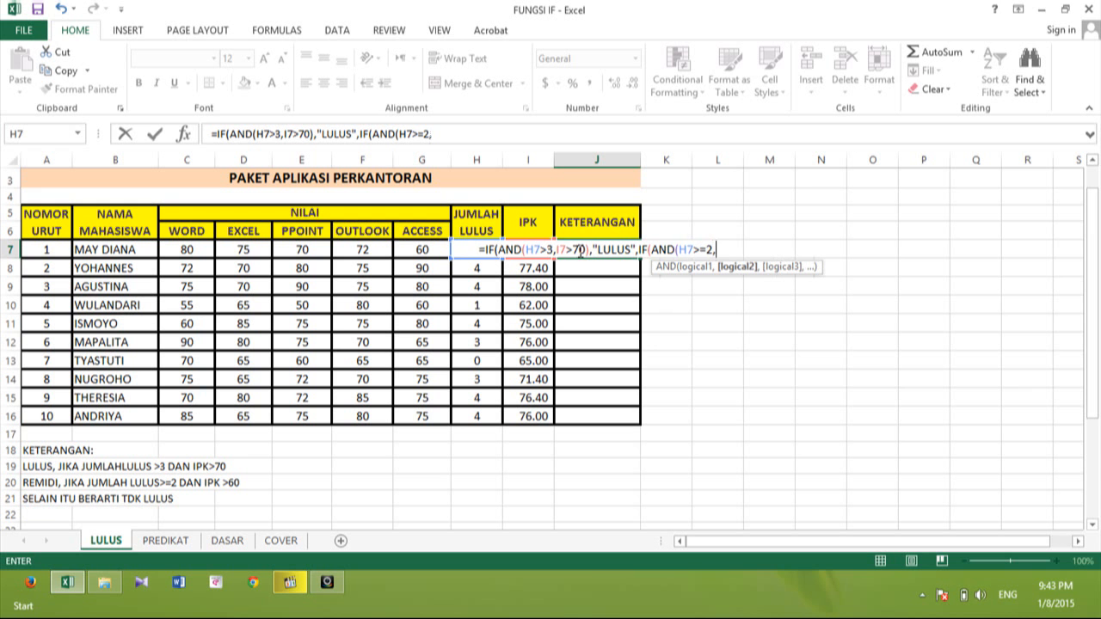
key(Left)
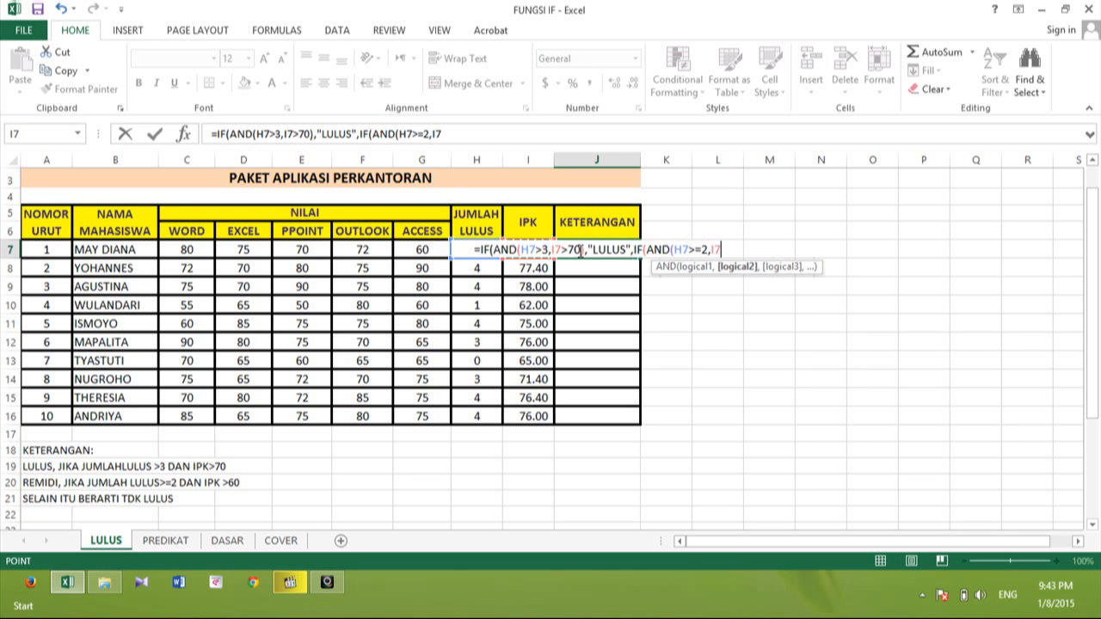
text(>)
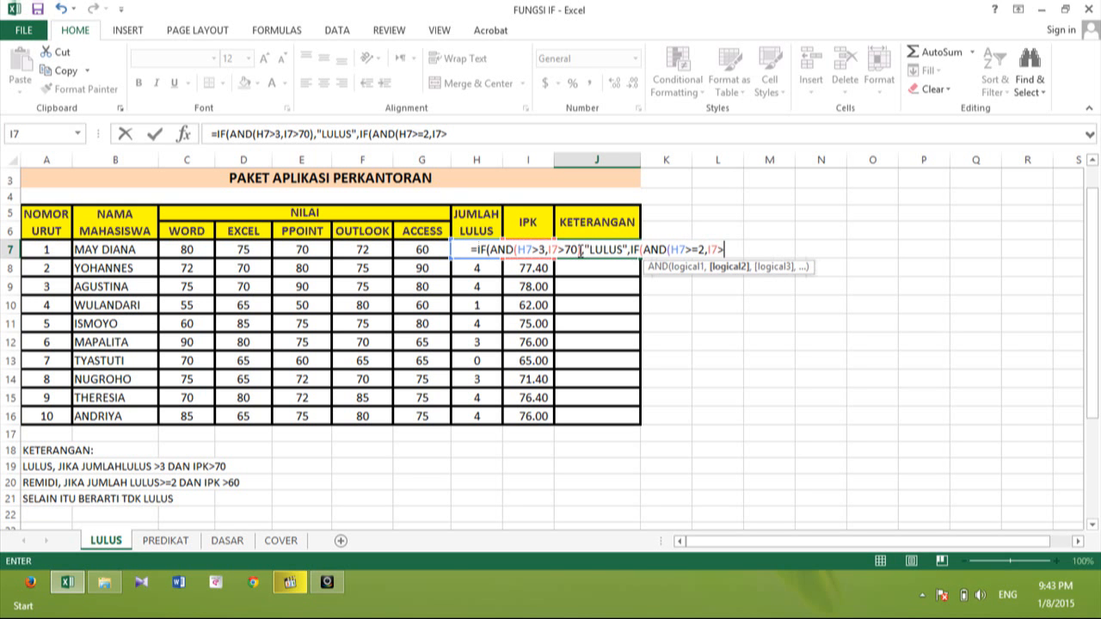
text(60)
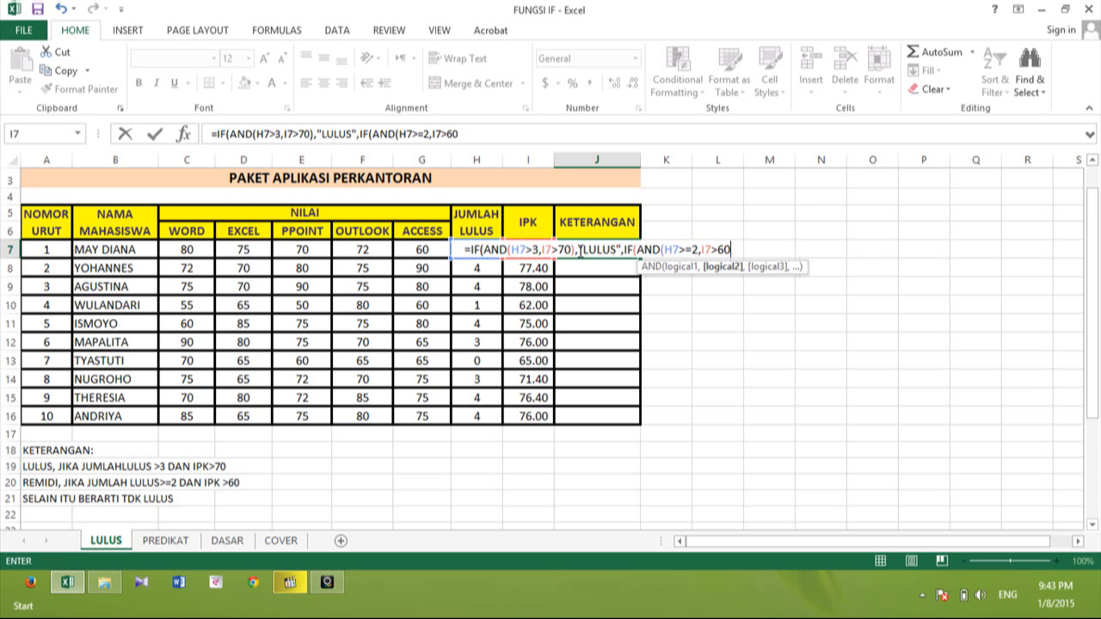
text())
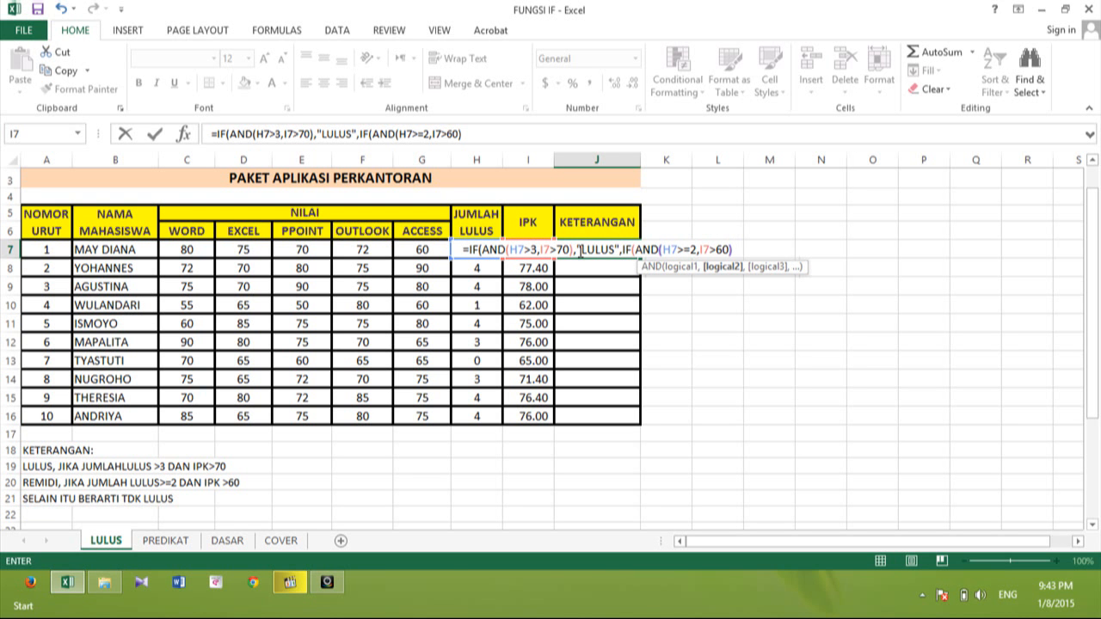
Step: Set "REMIDI" as the value if true of the nested IF in J7's formula
text(,)
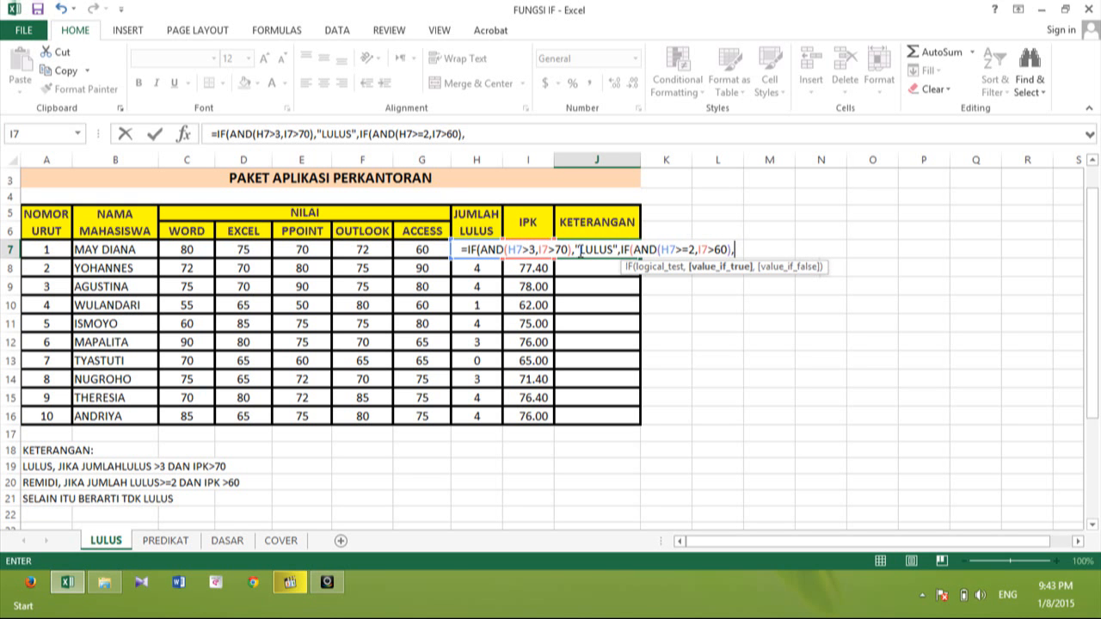
text("REM)
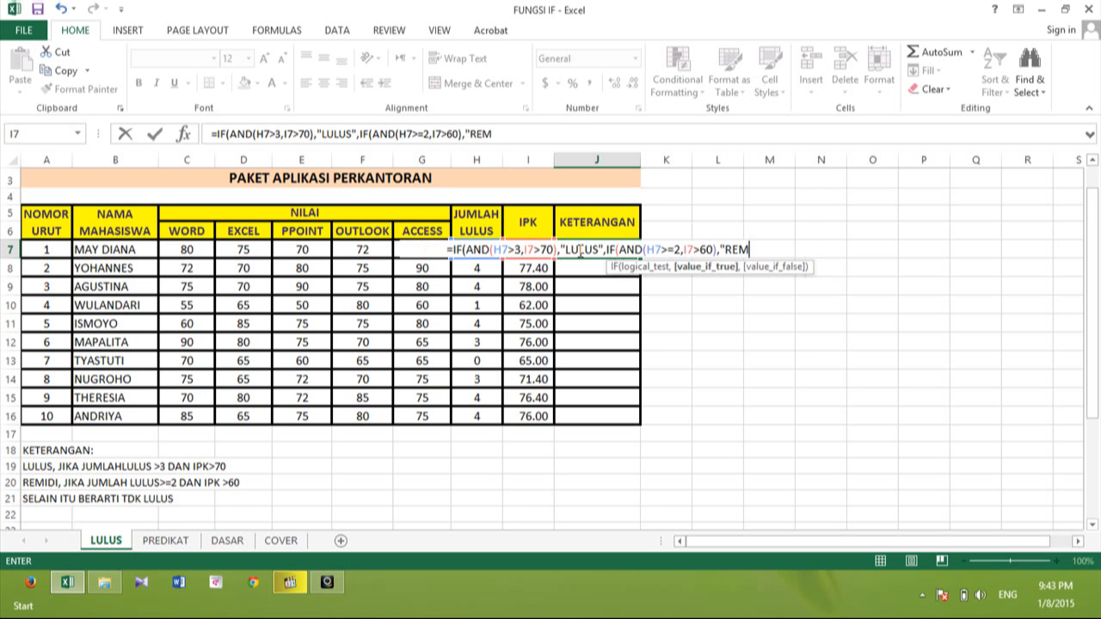
text(IDI)
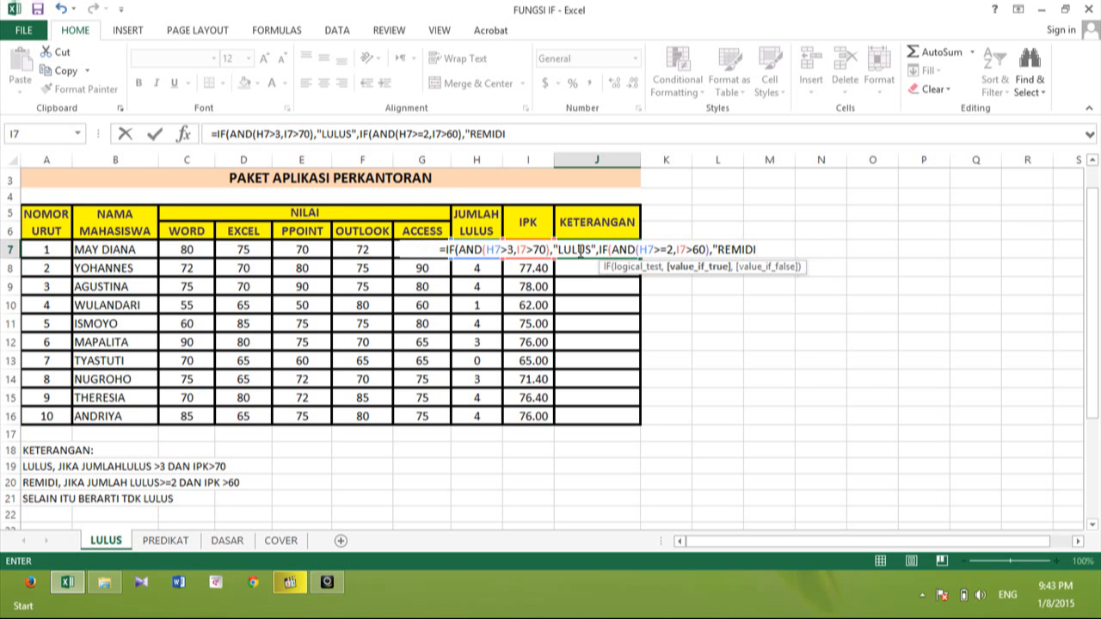
text(",)
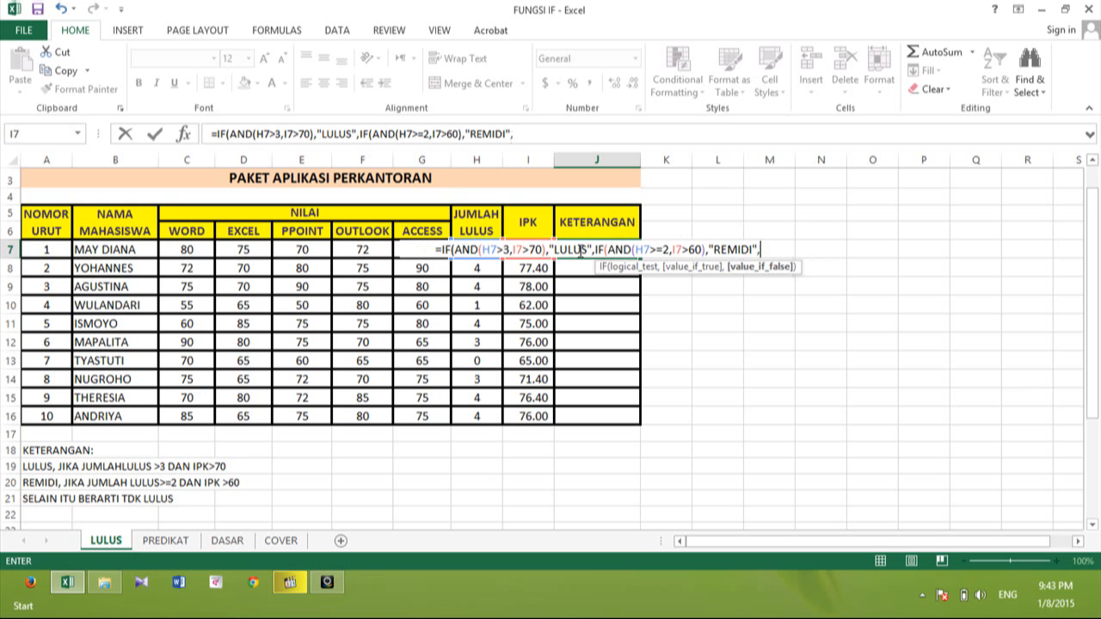
Step: Set "TIDAK LULUS" as the nested IF's value if false, then close both IFs and enter J7's formula
text("TID)
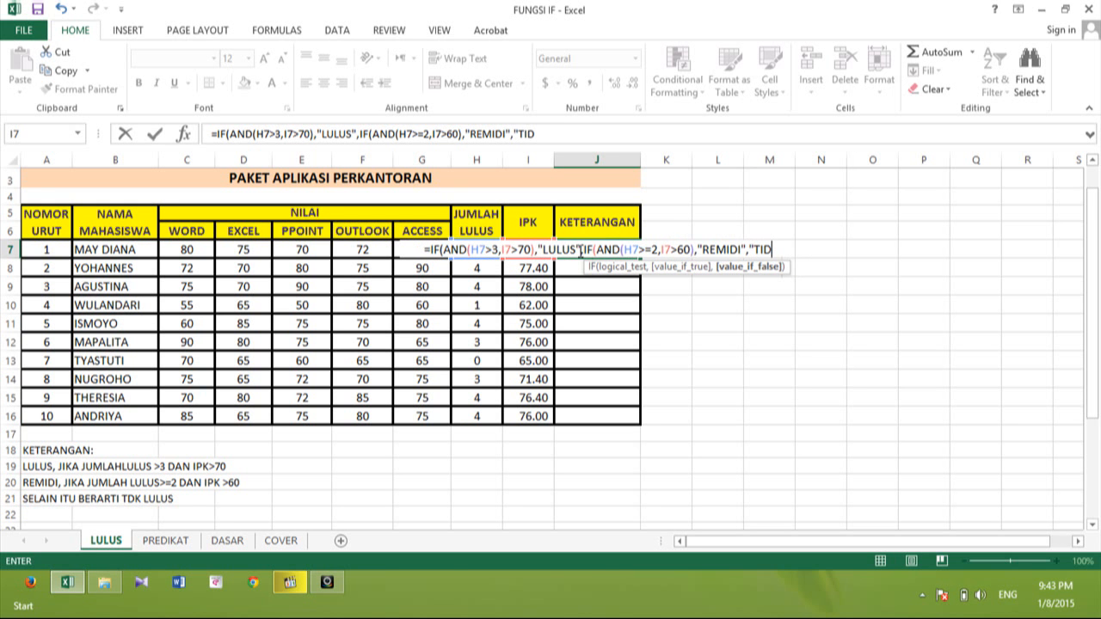
text(AK)
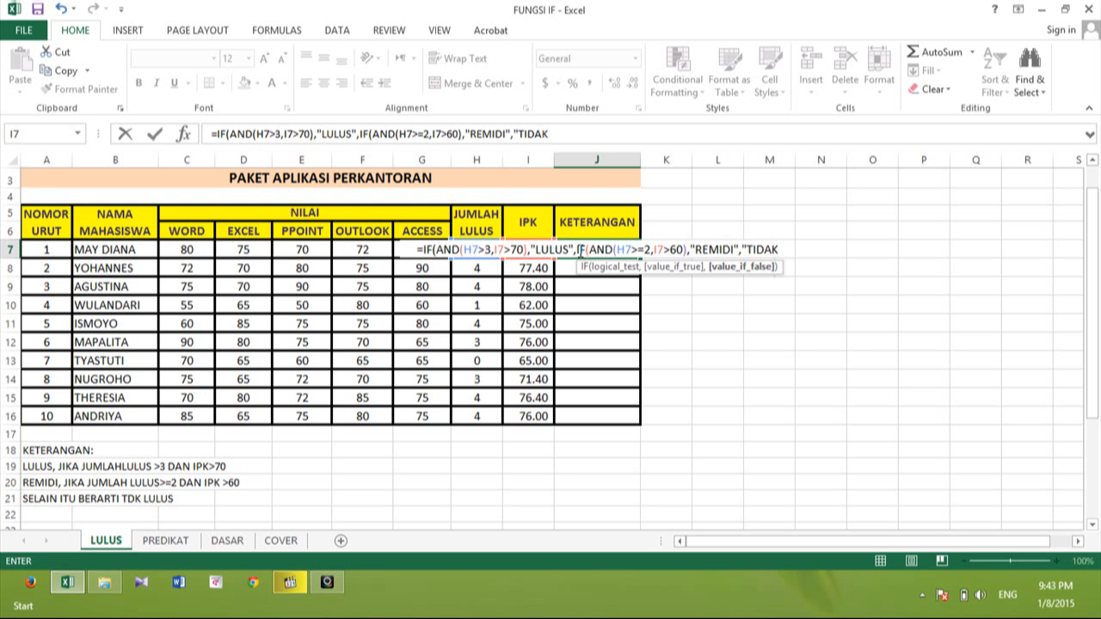
text( LULU)
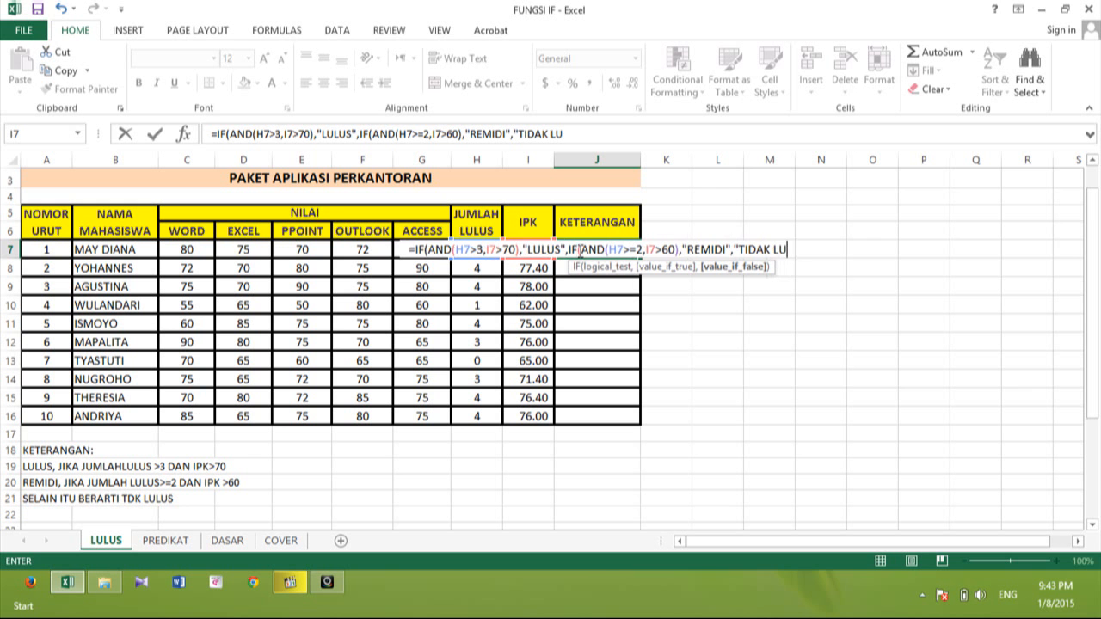
text(S")
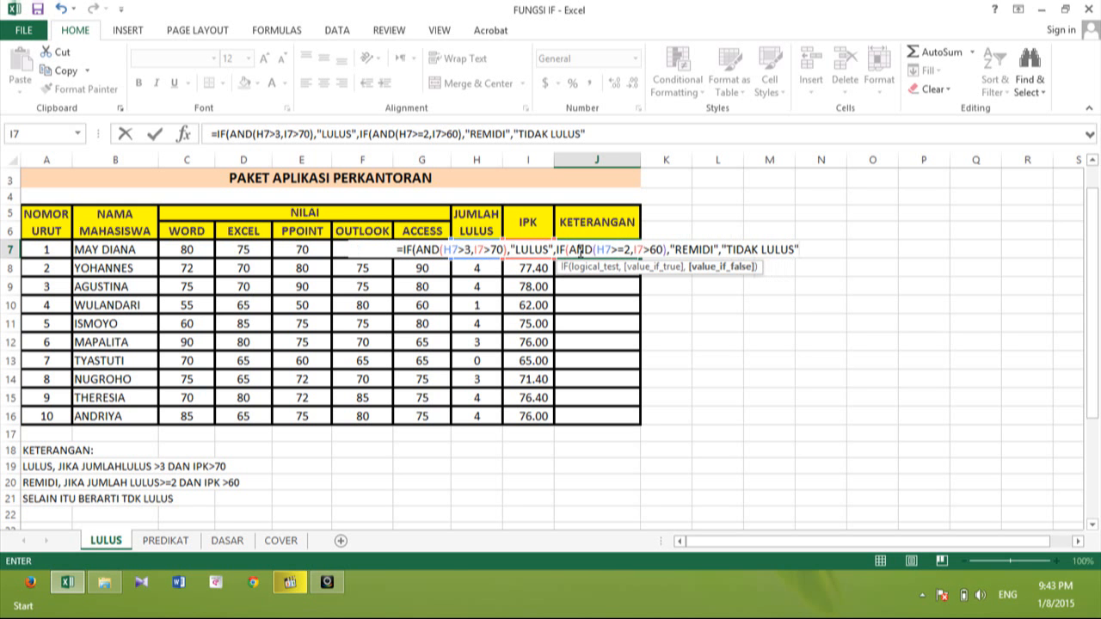
text()))
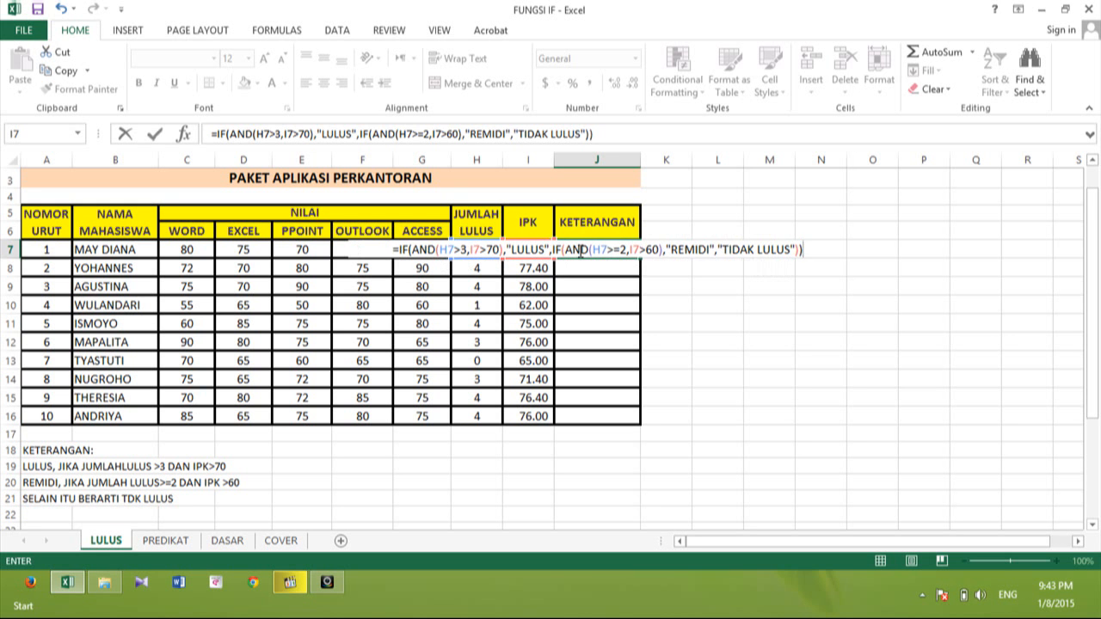
key(Return)
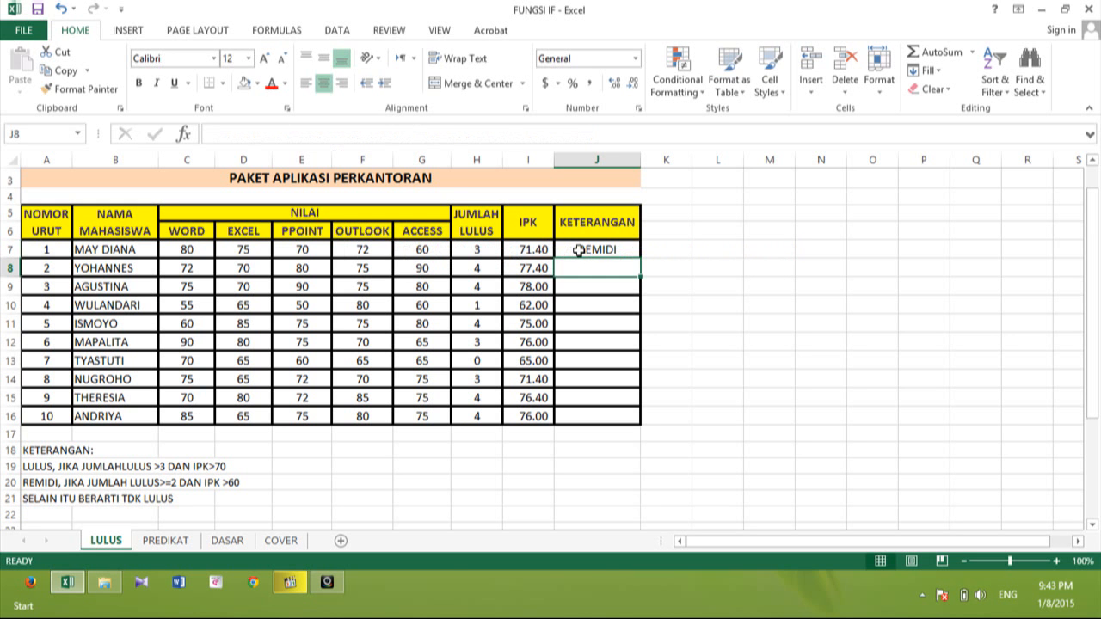
Step: Fill the KETERANGAN formula from J7 down through J16 for all remaining students
click(581, 249)
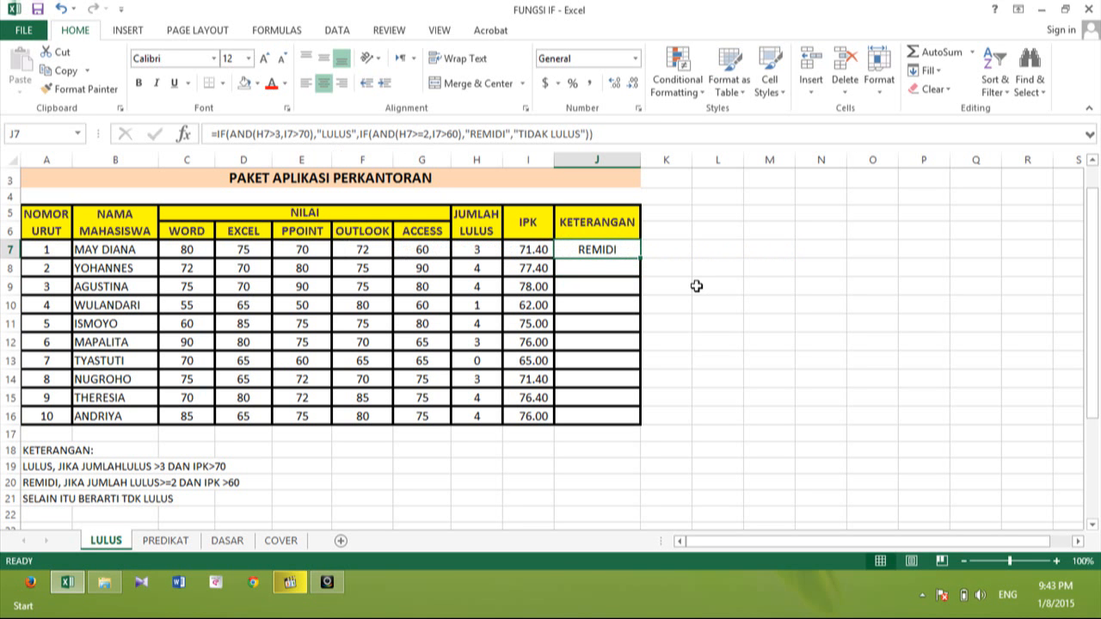
drag(641, 257, 650, 425)
click(588, 403)
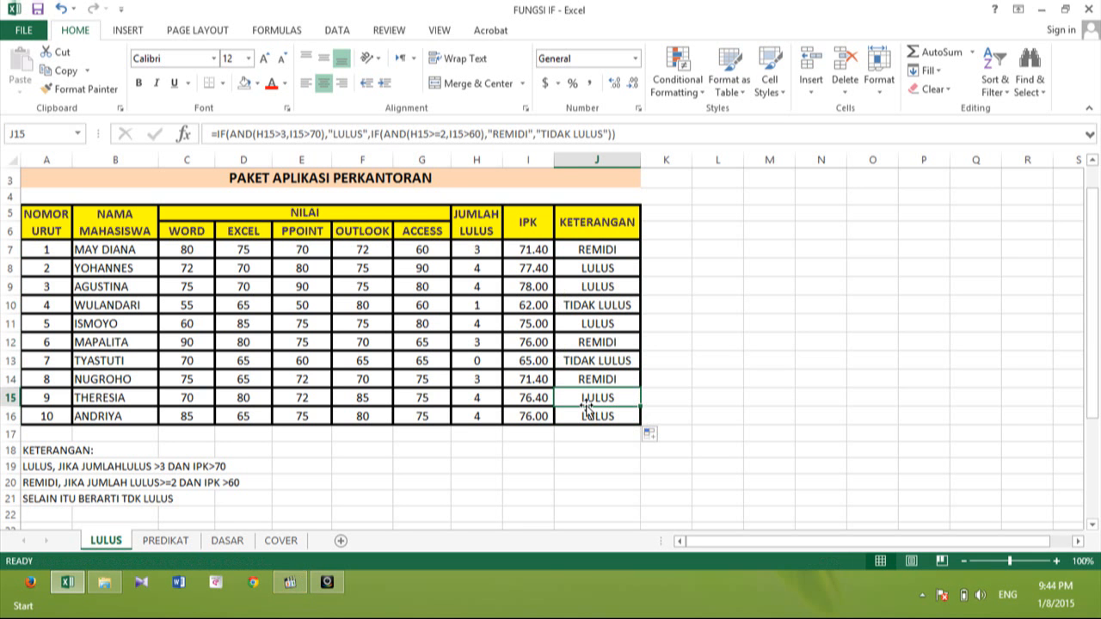
Step: Enter the closing text "TERIMA KASIH" in cell J35, in the empty area below the table
key(Page_Down)
text(T)
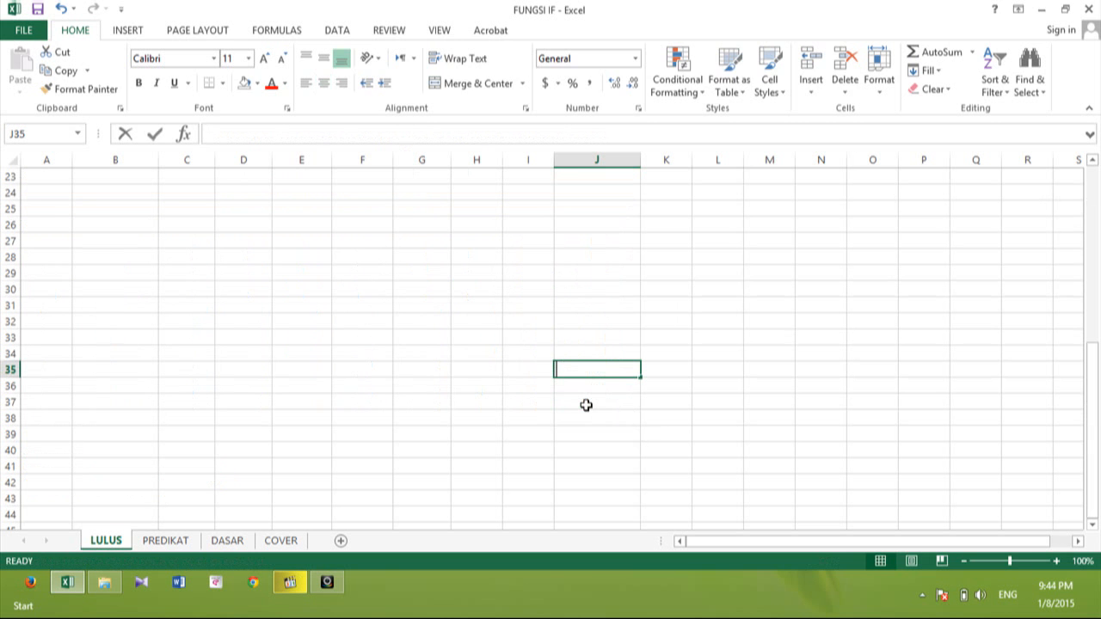
text(ER)
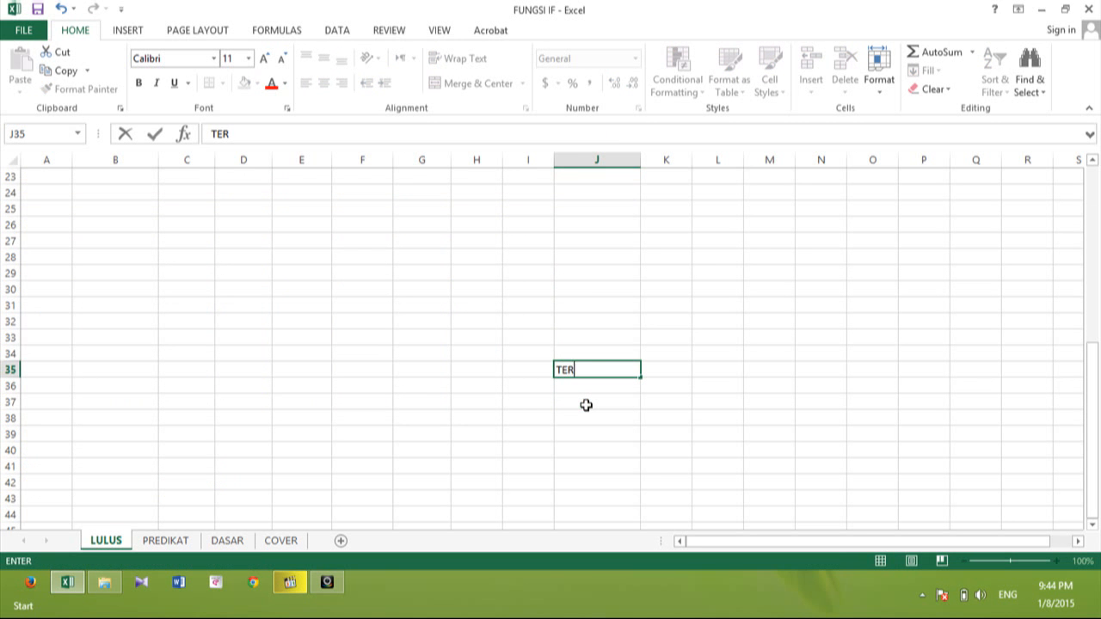
text(IMA KASID)
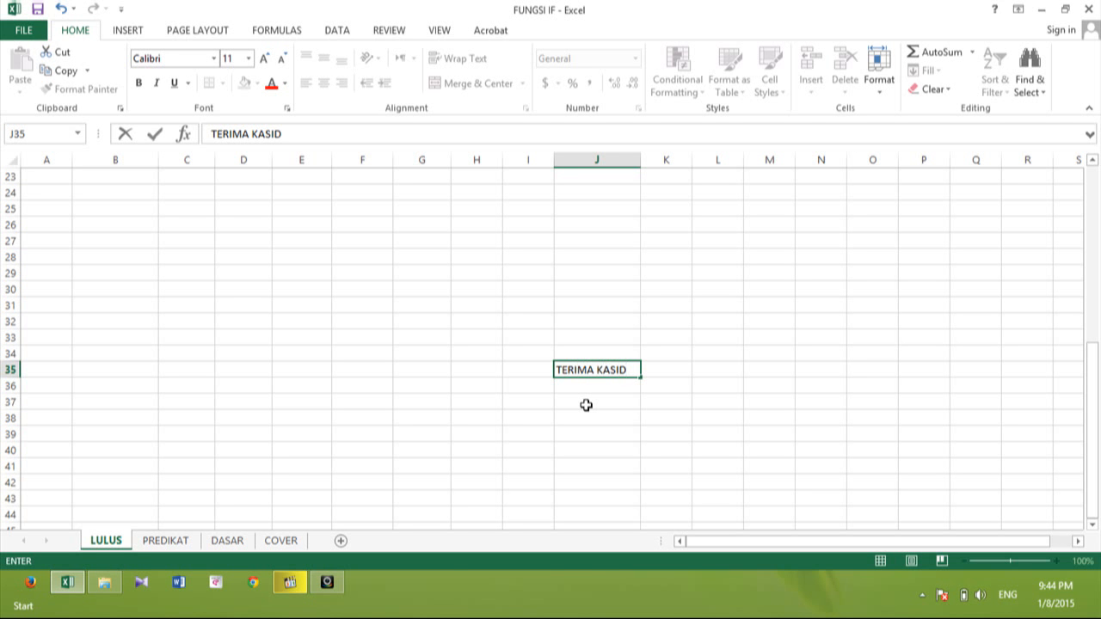
key(BackSpace)
text(H)
key(Return)
Step: Enter "SEMOGA BERMANFAAT" in J36 and ":)" in J37 beneath the thank-you text
text(SE)
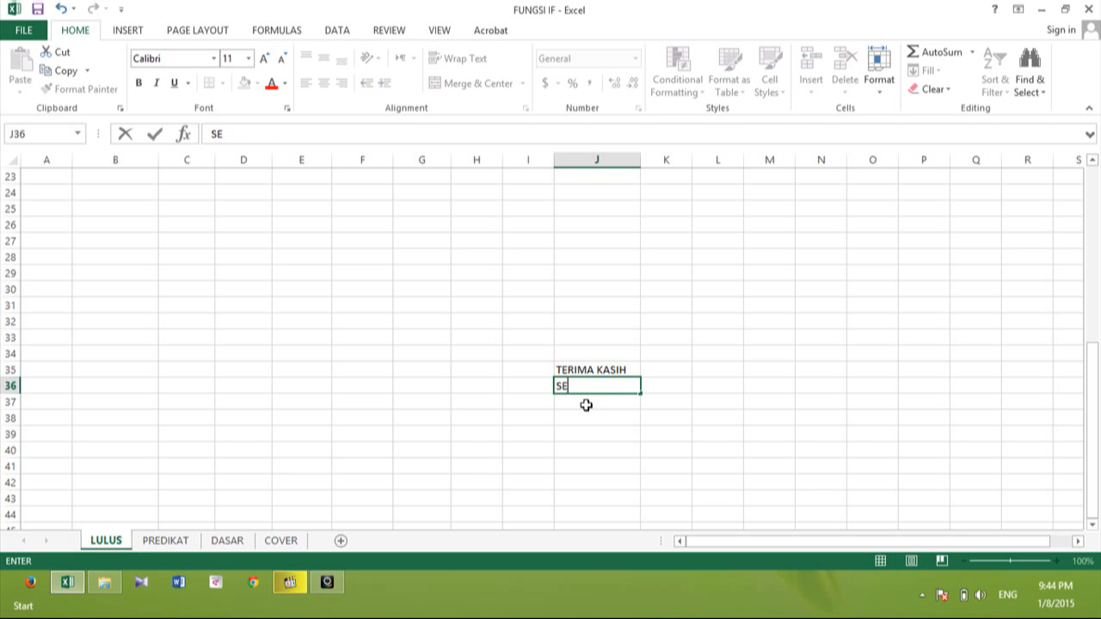
text(MOGA BERM)
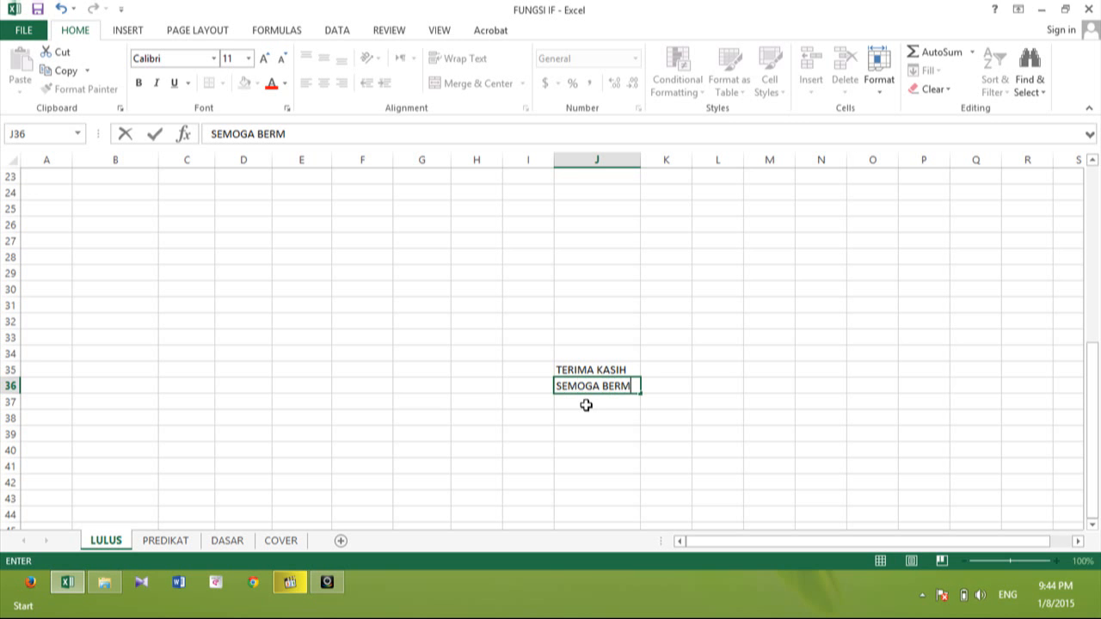
text(ANFAAT)
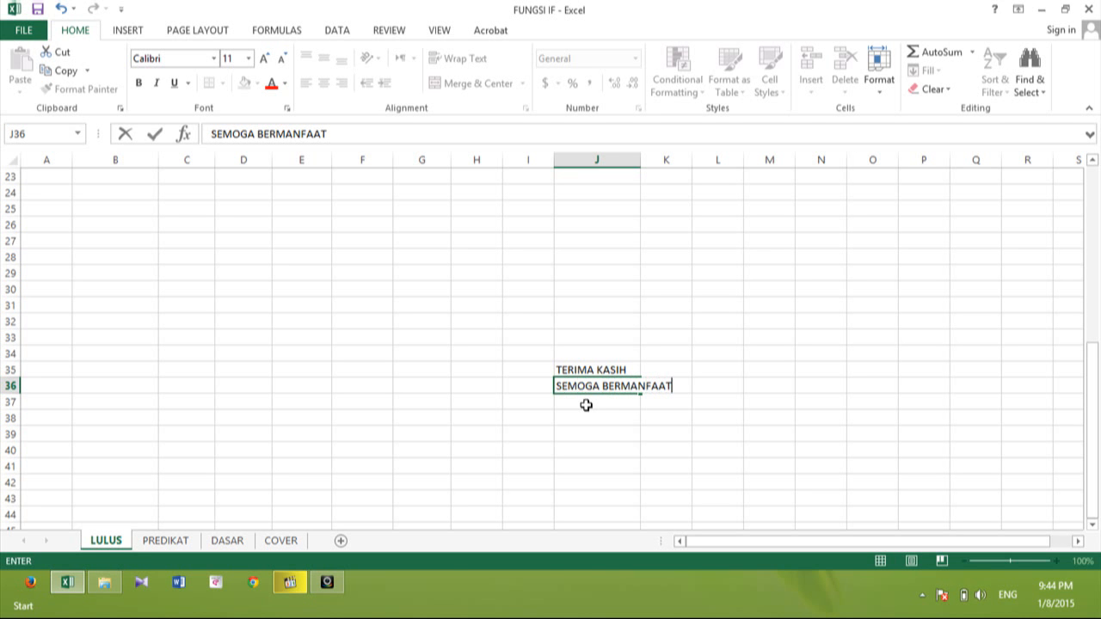
key(Return)
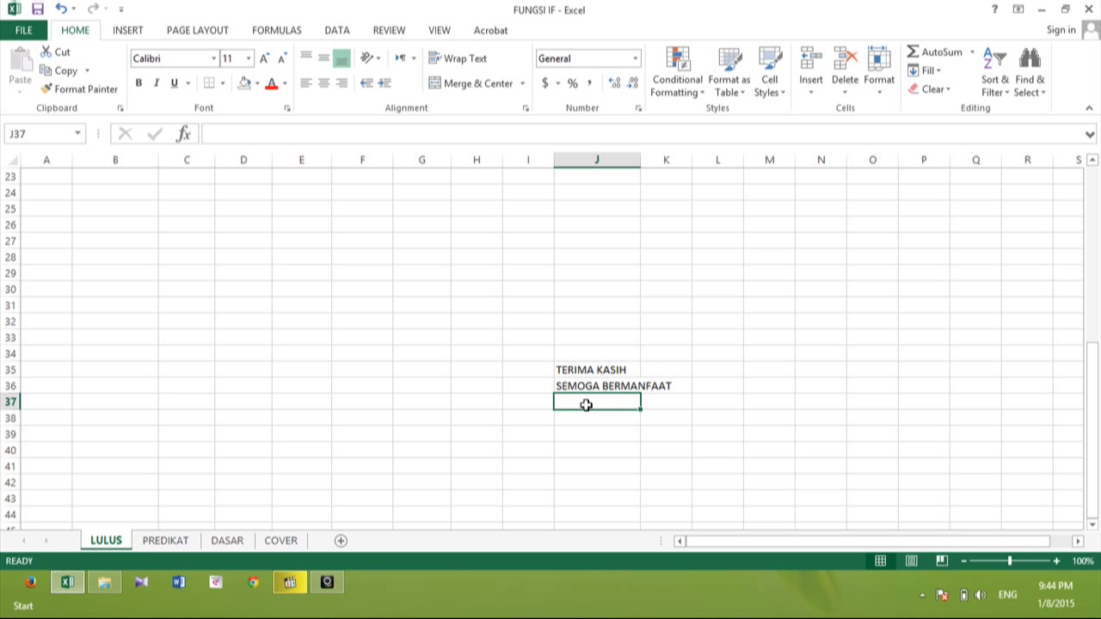
text(:))
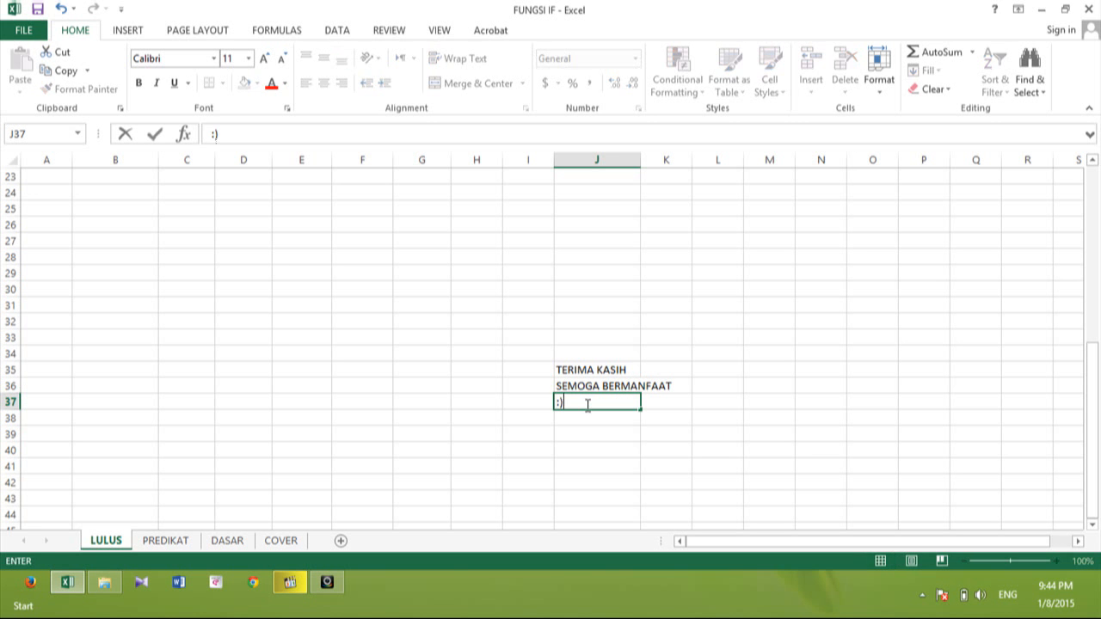
key(Return)
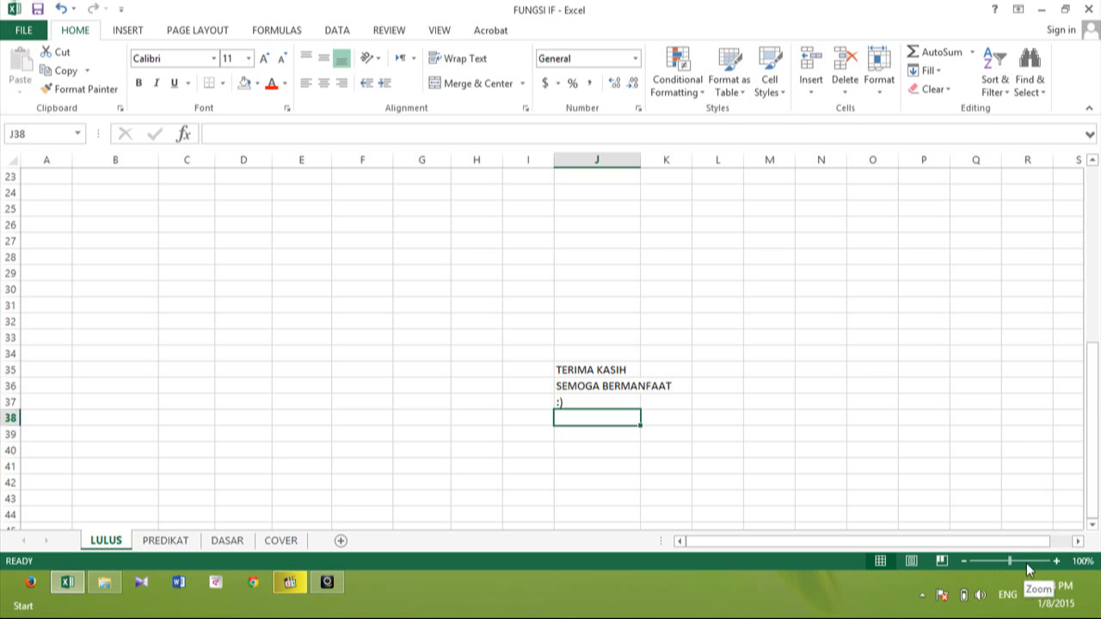
click(1020, 562)
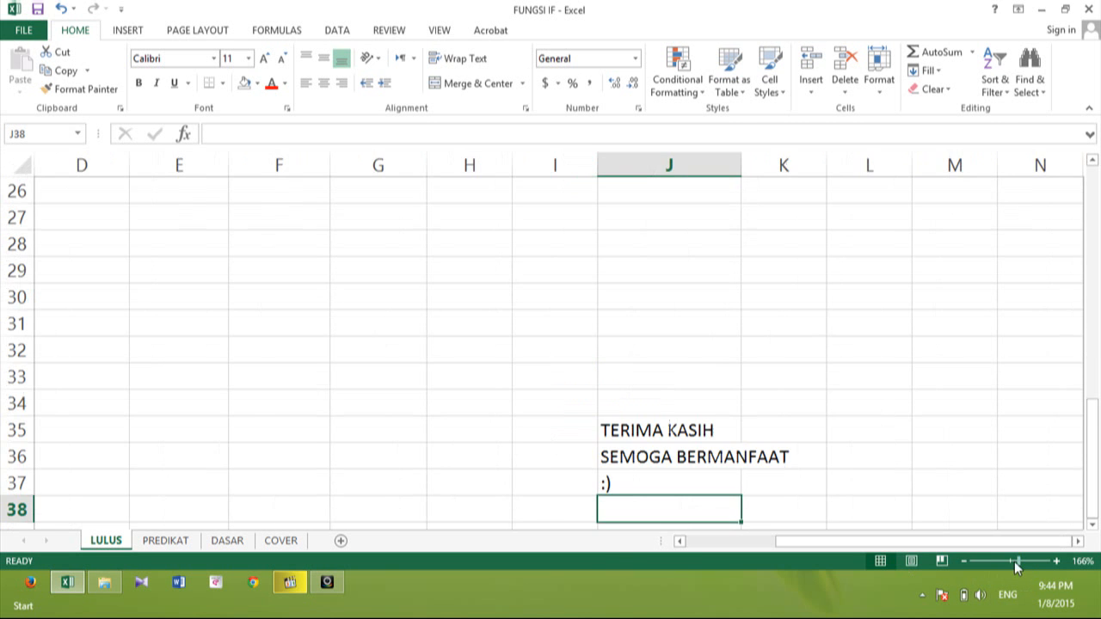